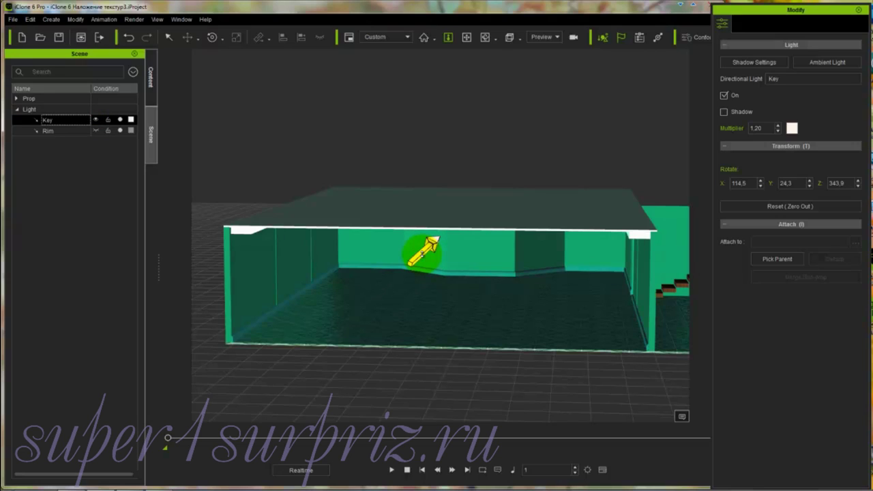
Rotate the Key light to about X 62, Y 11.6, Z 339.7 and change its color to blue #1008ff.
key("e")
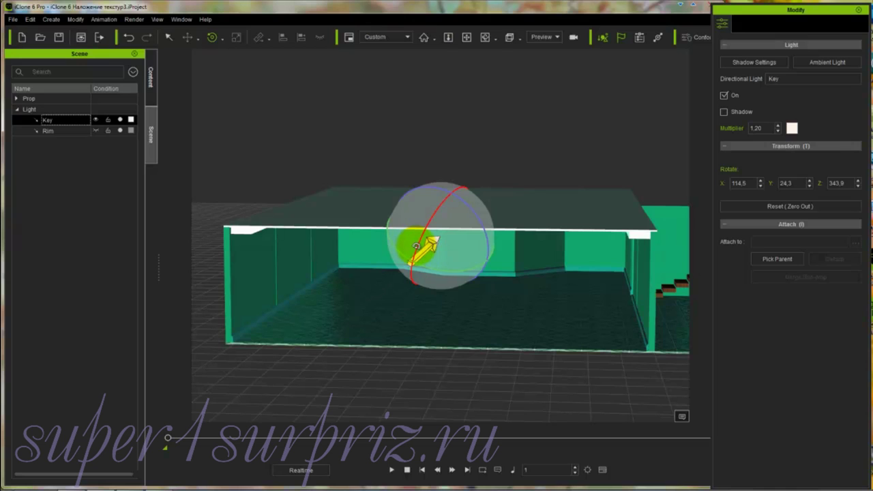
left_click_drag(418, 246, 448, 281)
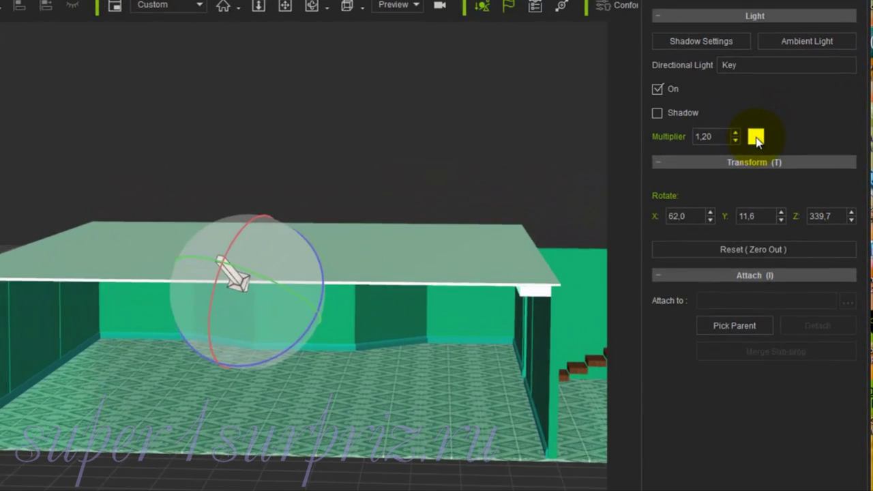
left_click(772, 133)
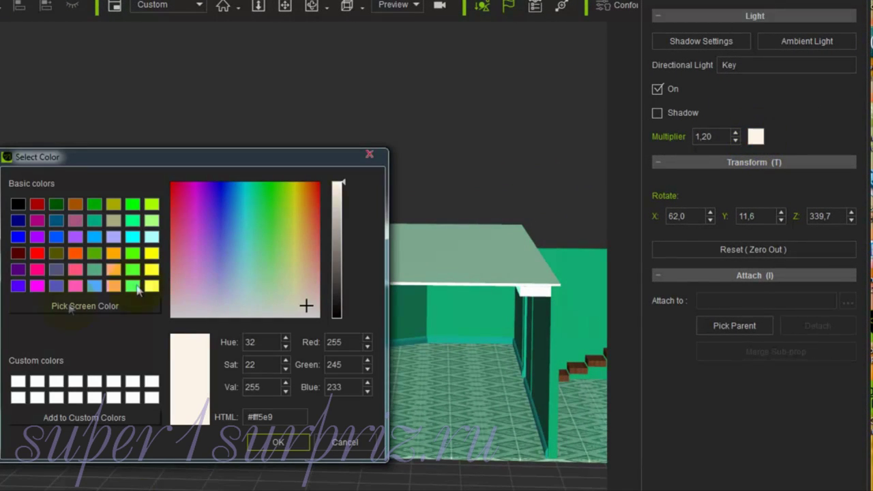
left_click(220, 190)
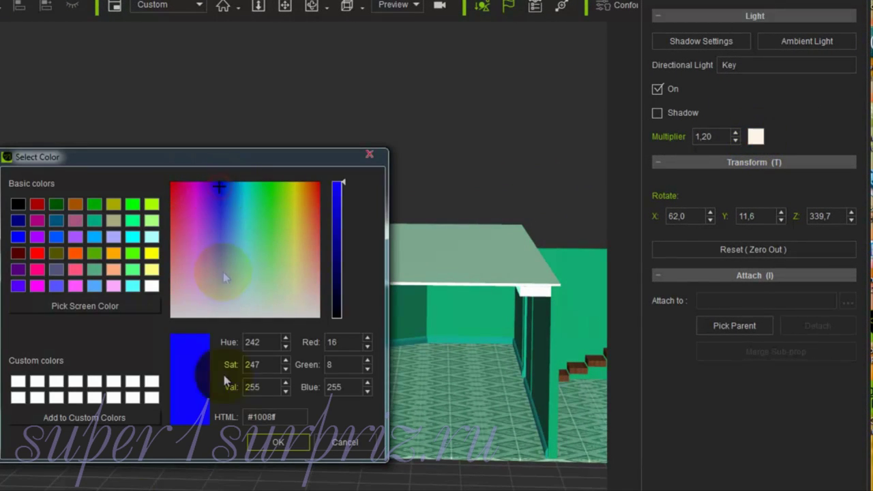
left_click(274, 443)
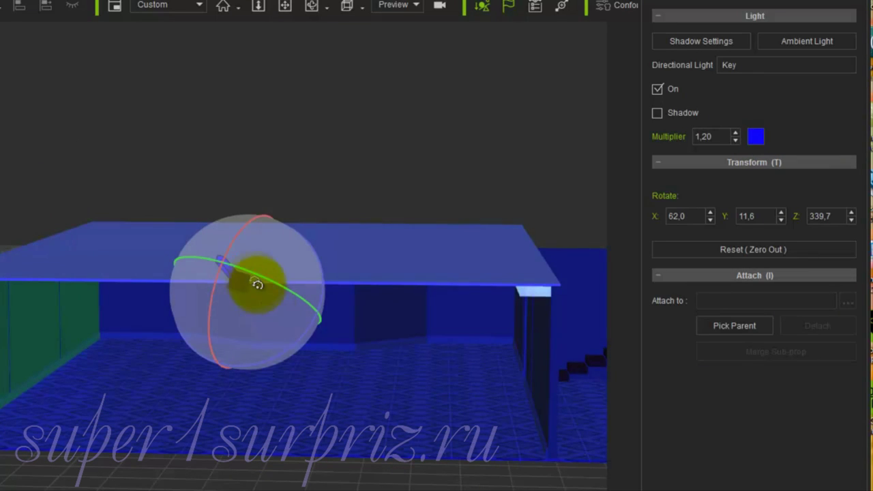
Rotate the Key light to about X 45.1, Y 13.7, Z 341.8 and set its multiplier to 3.
left_click_drag(229, 248, 211, 248)
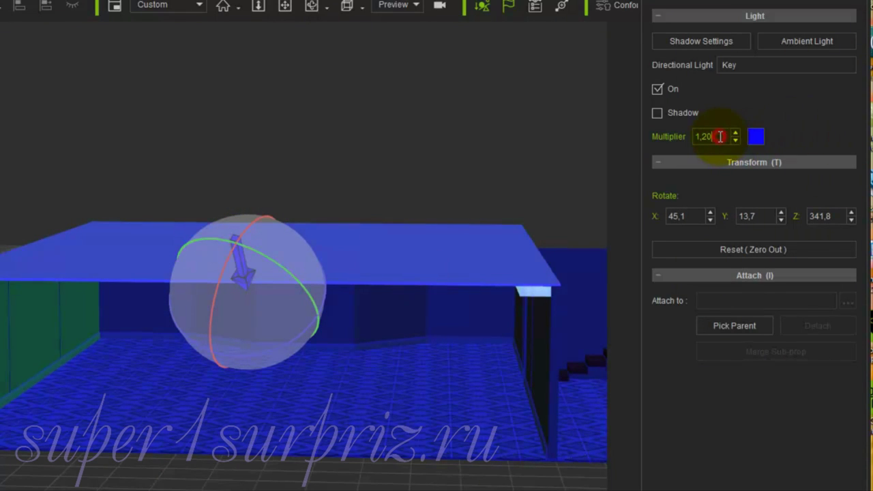
left_click_drag(717, 137, 689, 136)
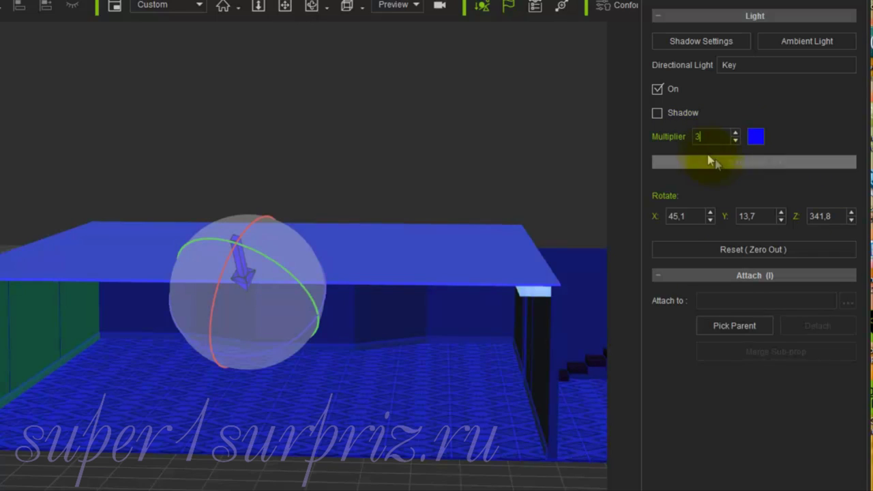
left_click(777, 137)
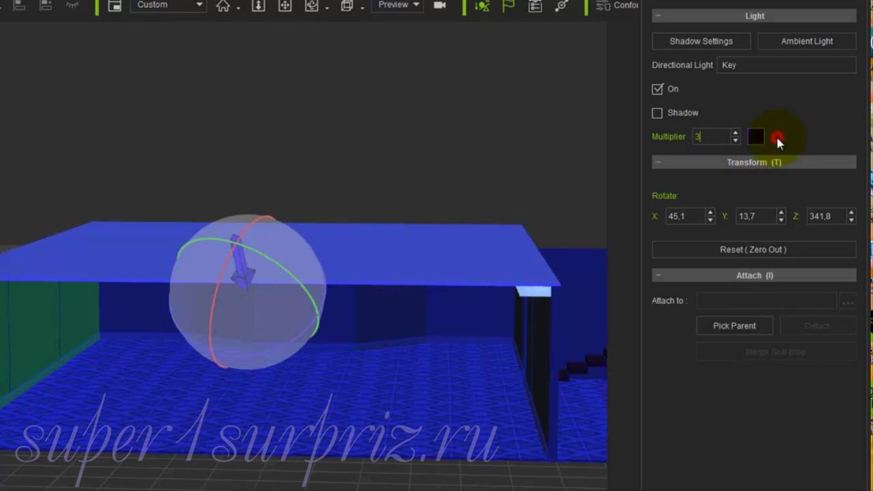
left_click(231, 253)
mouse_move(273, 185)
left_mouse_down()
mouse_move(265, 206)
mouse_move(264, 194)
left_mouse_up()
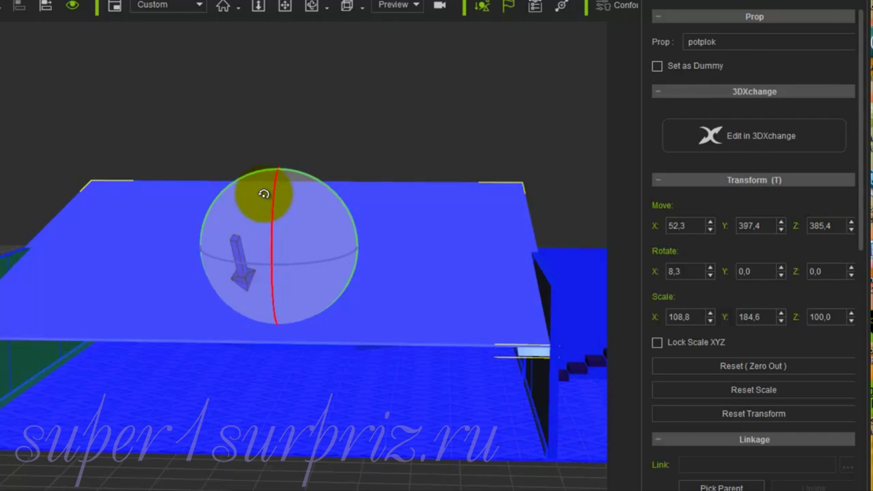
left_click(30, 19)
left_click(37, 35)
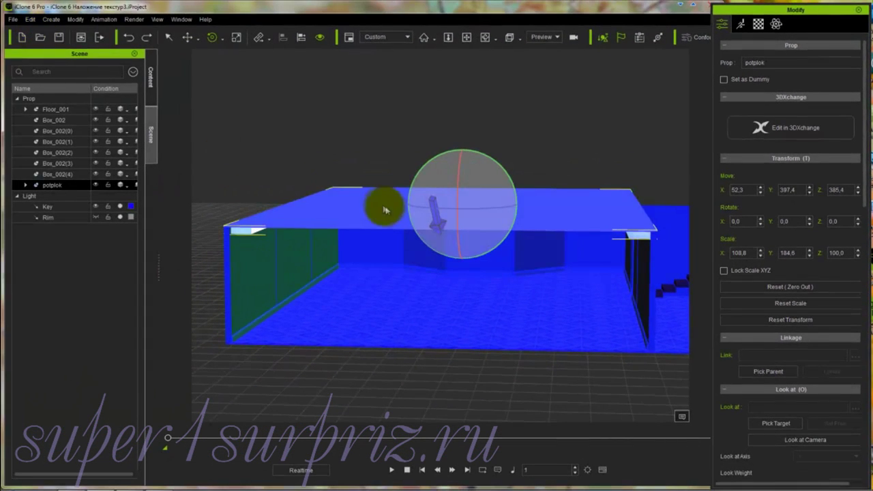
Turn on shadows for the Key light and rotate it to about X 49.4, Y 6.9, Z 331.7.
left_click(436, 228)
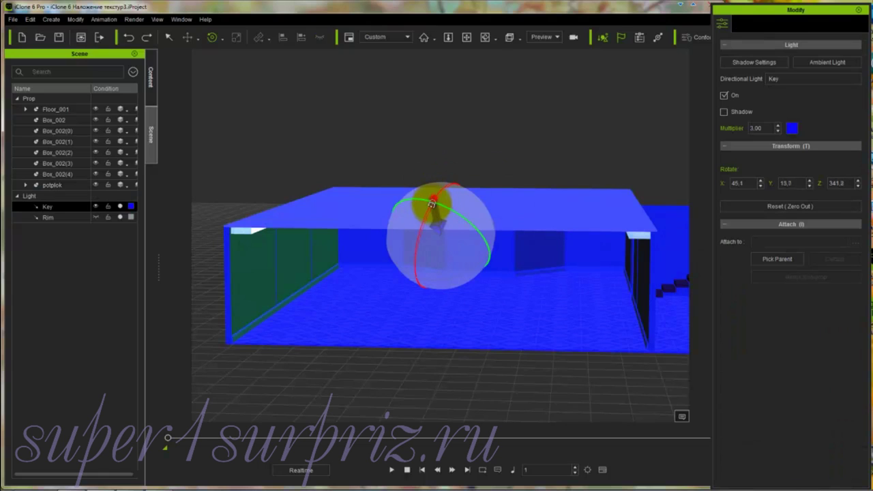
mouse_move(433, 202)
left_mouse_down()
mouse_move(426, 212)
mouse_move(416, 200)
mouse_move(444, 203)
mouse_move(432, 203)
left_mouse_up()
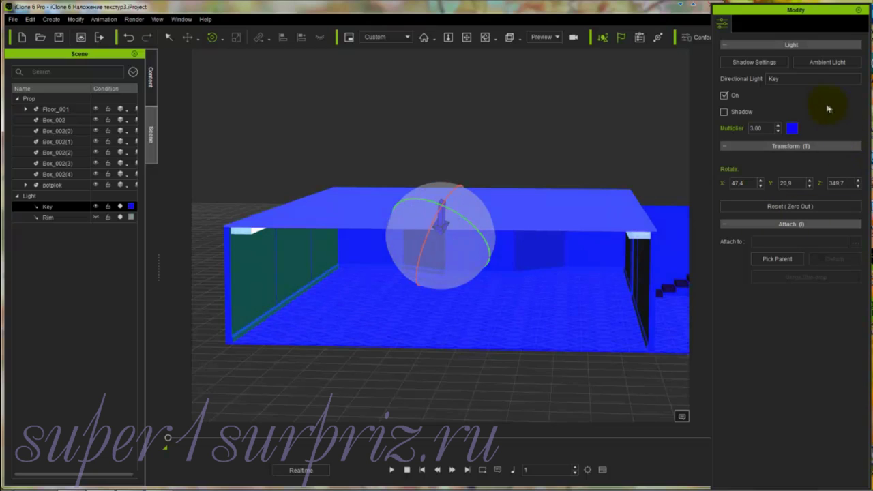
left_click(725, 112)
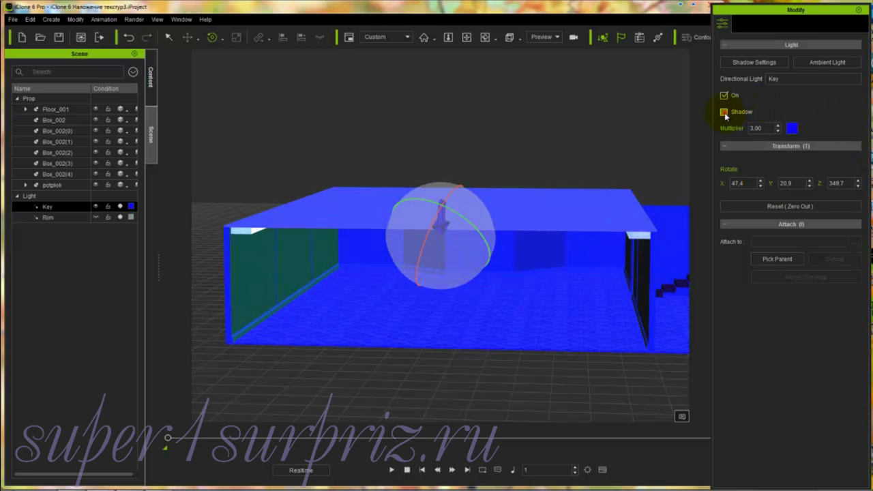
left_click_drag(425, 203, 452, 213)
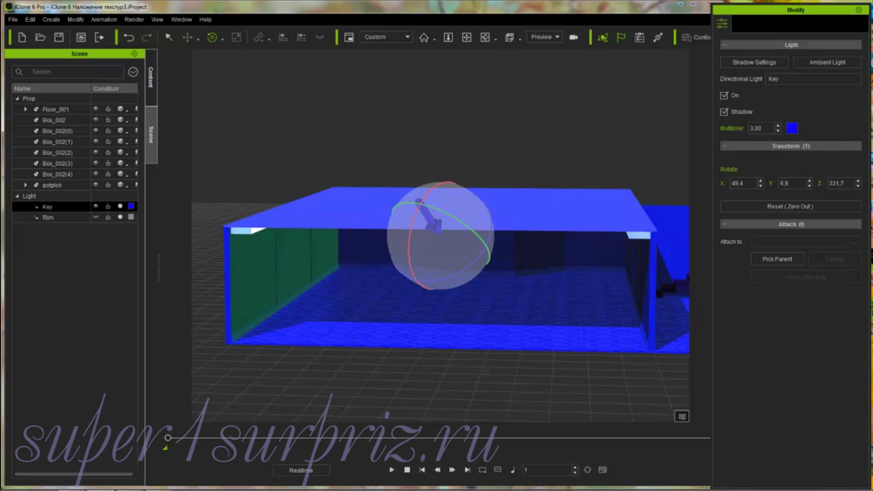
Switch off the Key light and hide its arrow in the scene.
left_click(724, 96)
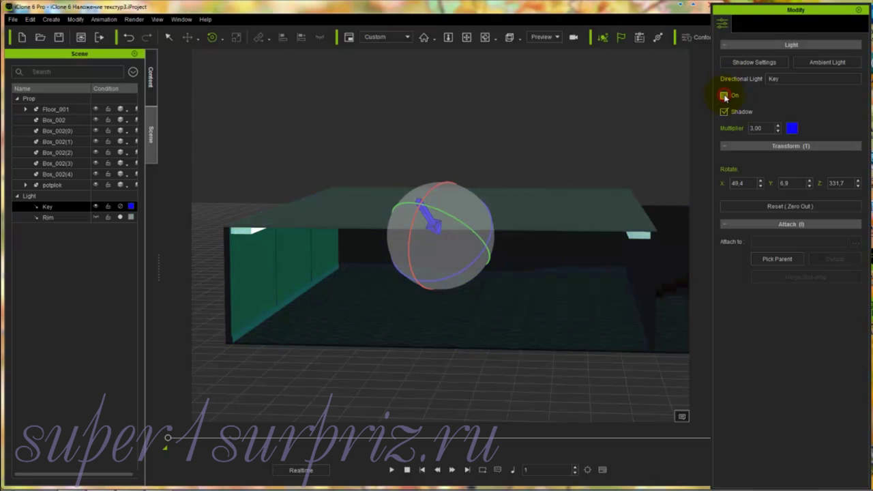
left_click(120, 206)
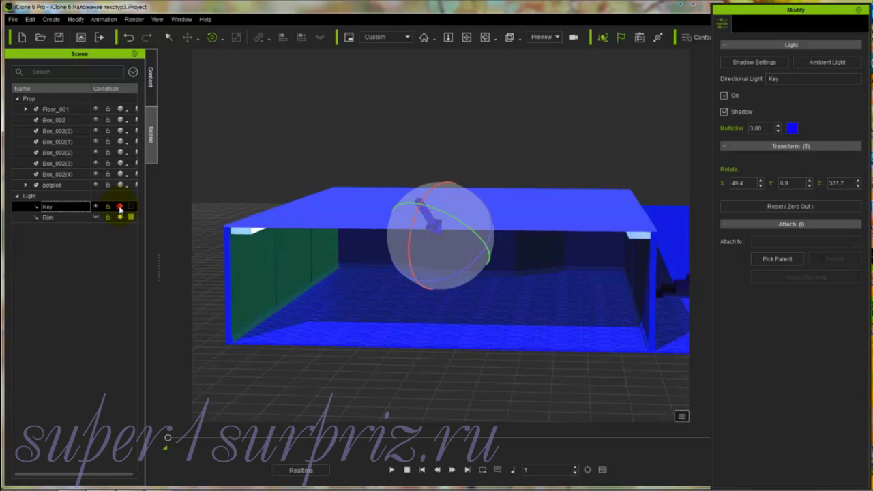
left_click(121, 208)
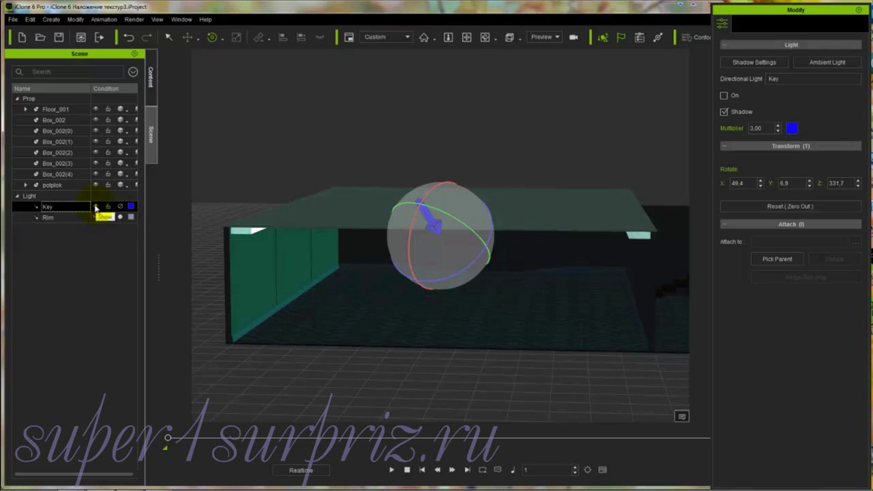
left_click(96, 207)
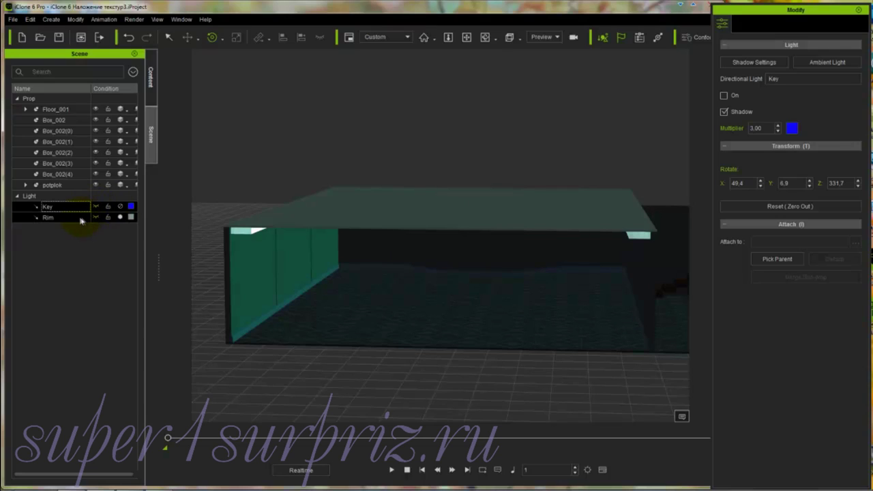
Show the Rim light in the scene and rotate it to about X 28, Y 343.4, Z 208.2.
left_click(79, 218)
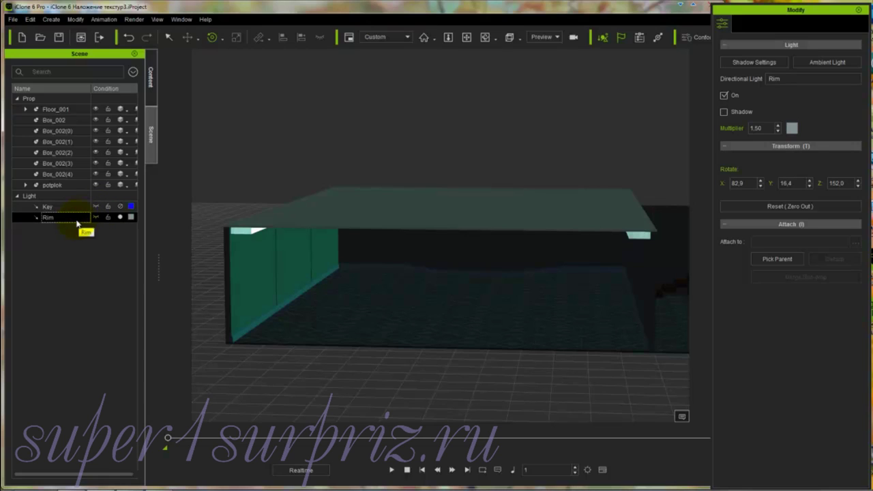
left_click(95, 217)
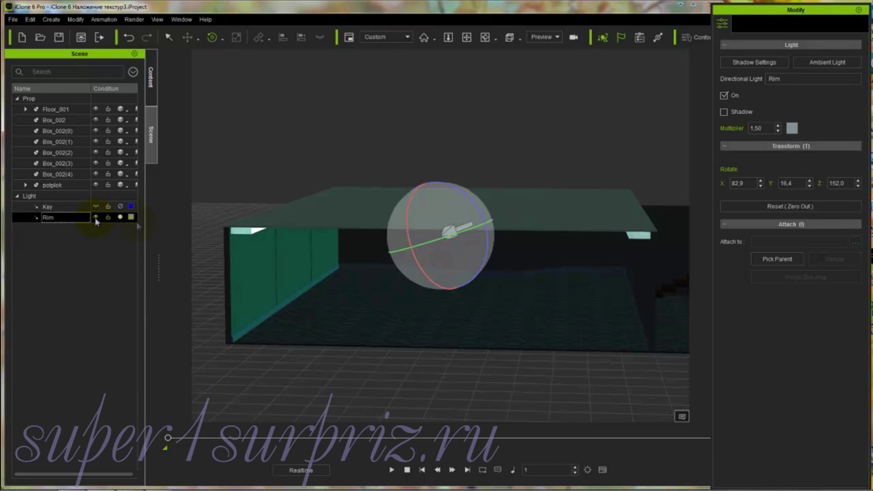
left_click_drag(404, 194, 529, 223)
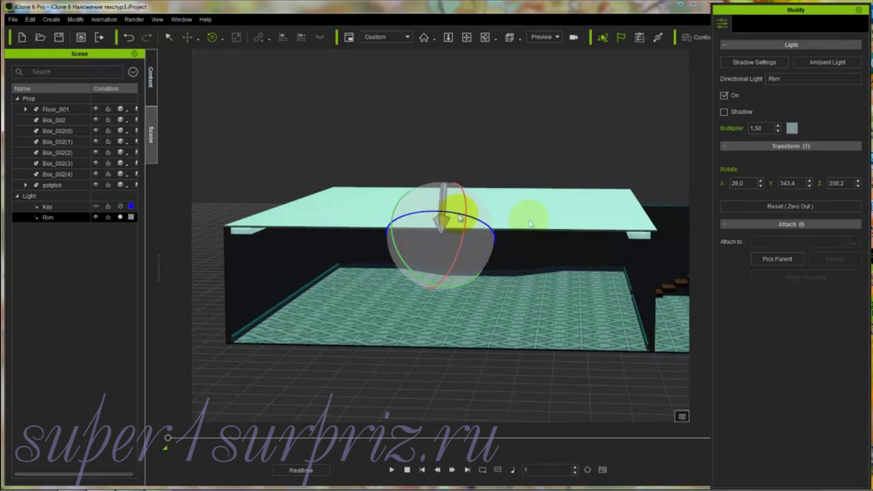
Try shadows on the Rim light without keeping them, and hide and switch off the light.
left_click(725, 112)
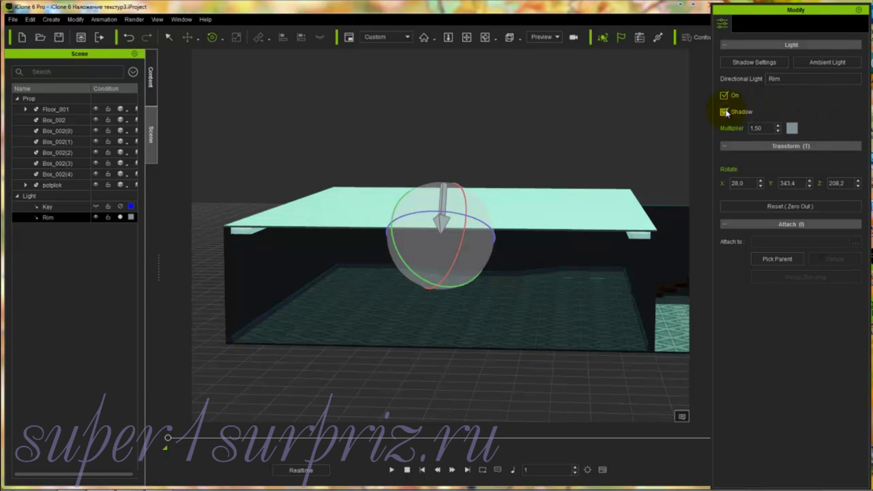
left_click(724, 111)
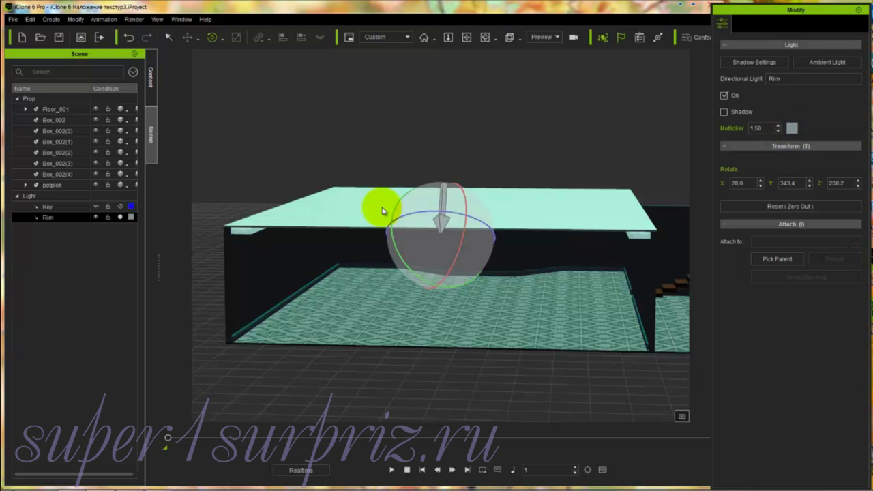
left_click(96, 217)
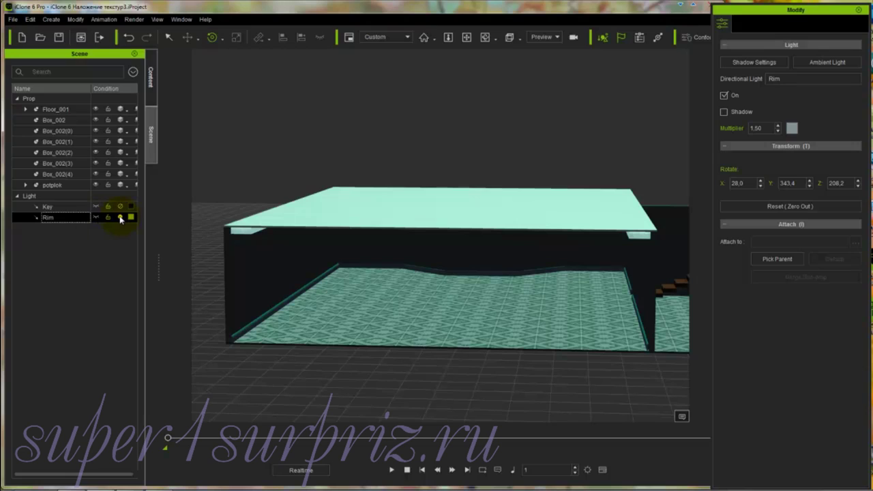
left_click(120, 217)
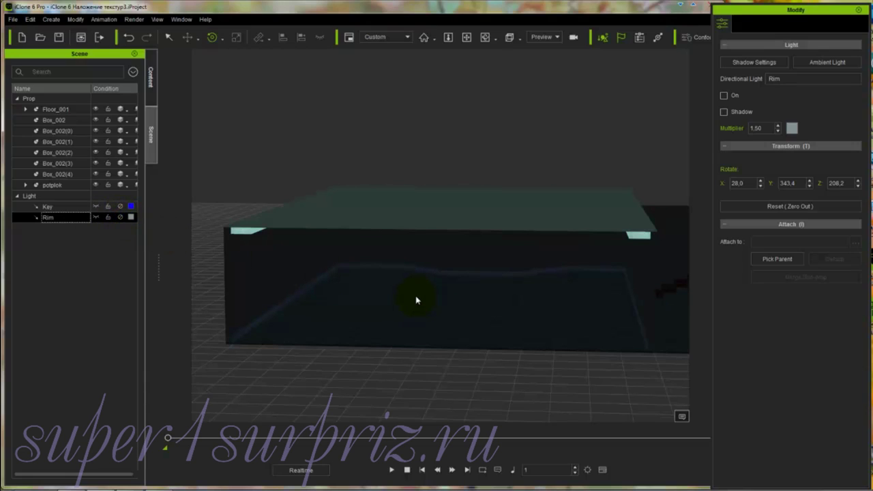
Add a new directional light to the scene.
key("c")
mouse_move(423, 303)
left_mouse_down()
mouse_move(415, 238)
mouse_move(450, 251)
mouse_move(433, 290)
left_mouse_up()
right_click_drag(433, 290, 435, 317)
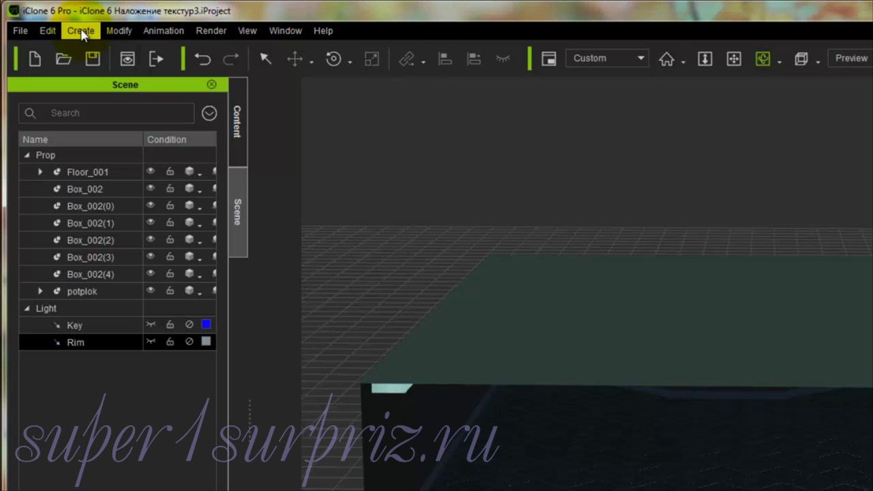
left_click(81, 32)
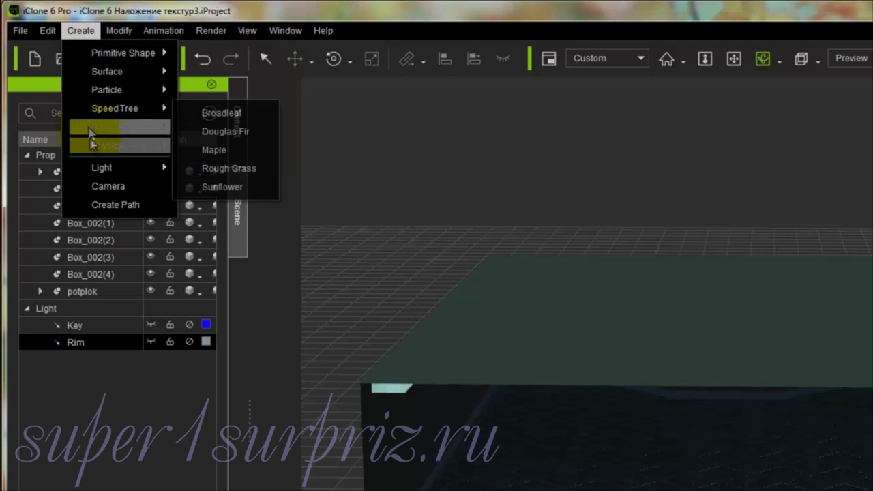
mouse_move(97, 171)
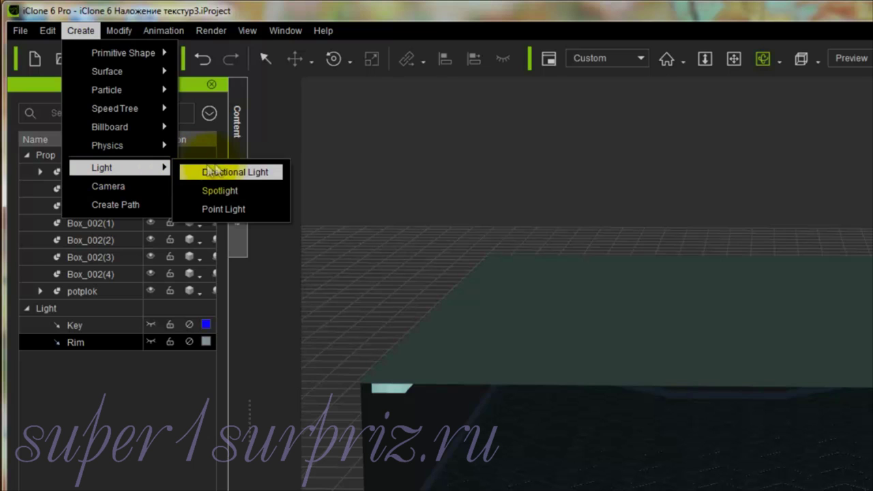
left_click(234, 173)
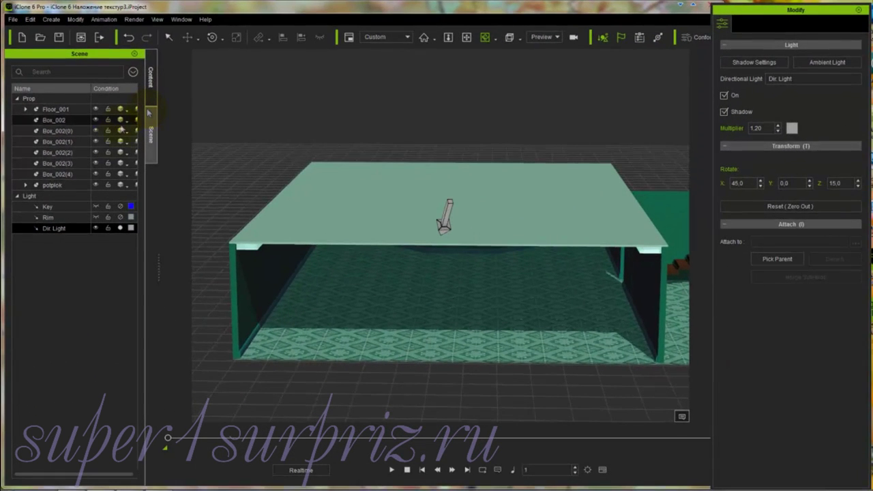
Rotate the new directional light to about X 66.9, Y 0, Z 15 and turn off its shadows.
left_click(47, 206, "shift")
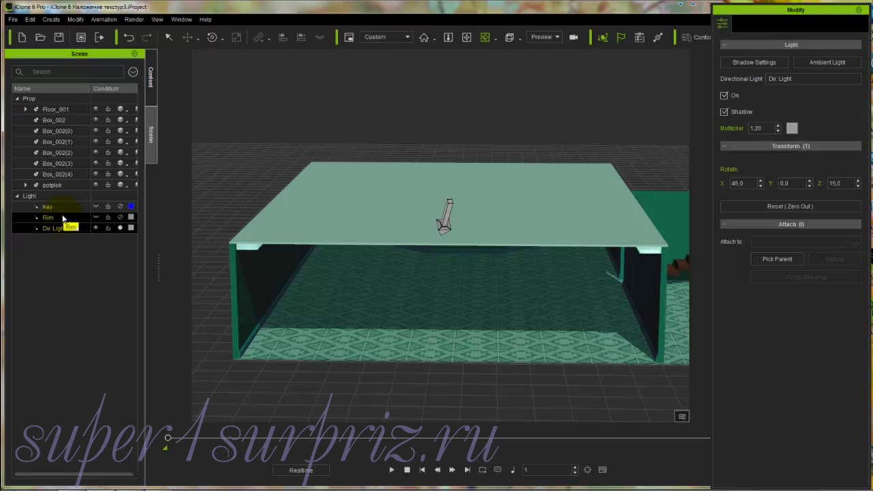
left_click(58, 228)
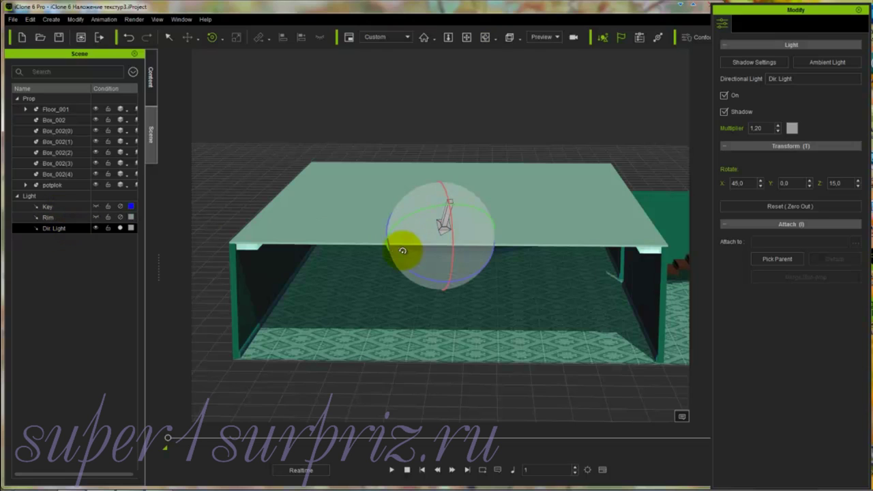
left_click_drag(454, 229, 453, 238)
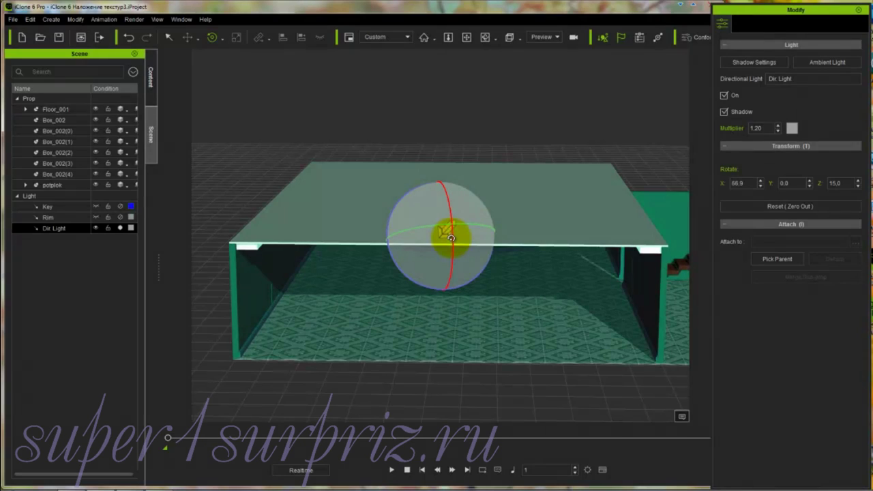
left_click(724, 112)
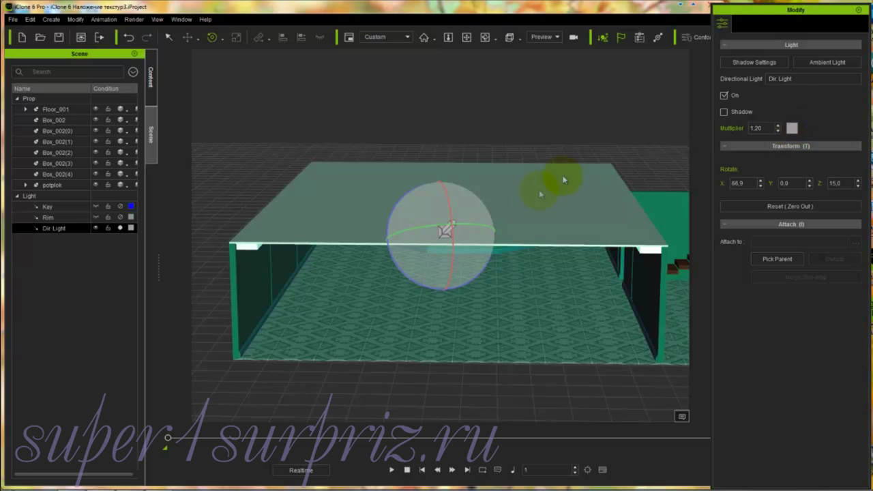
Delete the added directional light.
key("Delete")
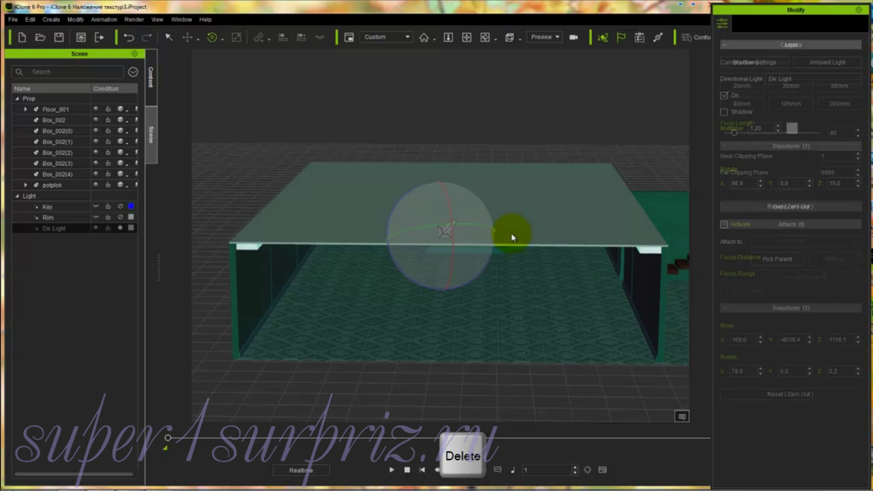
Add a spotlight in front of the room, rotate it to about X 47.2, Y 10.2, Z 10.3 and move it to about X 159.
left_click(51, 19)
mouse_move(68, 106)
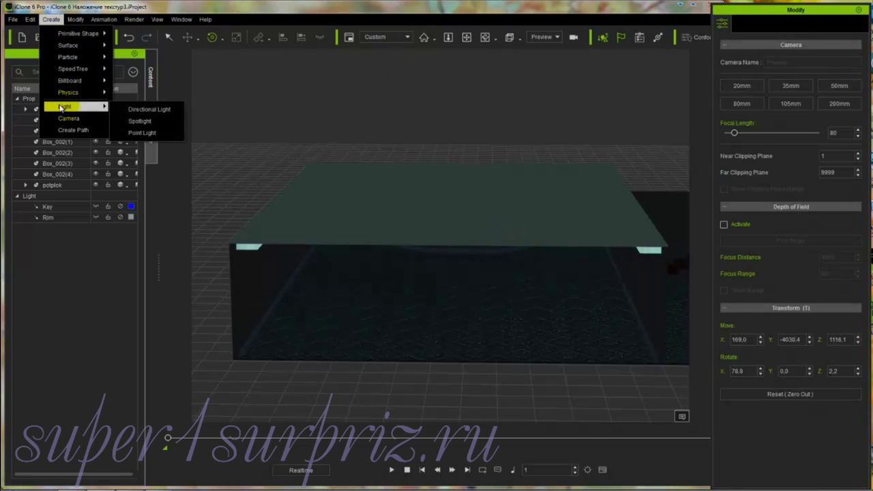
left_click(149, 119)
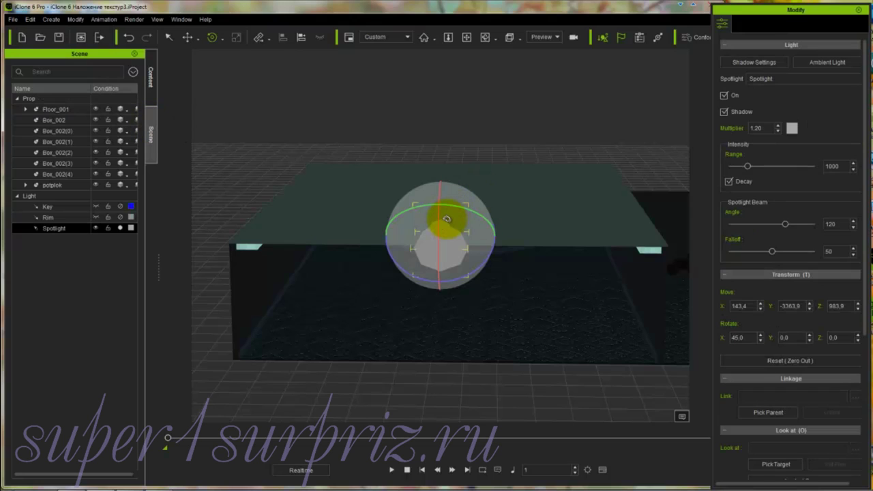
left_click_drag(447, 219, 440, 175)
key("w")
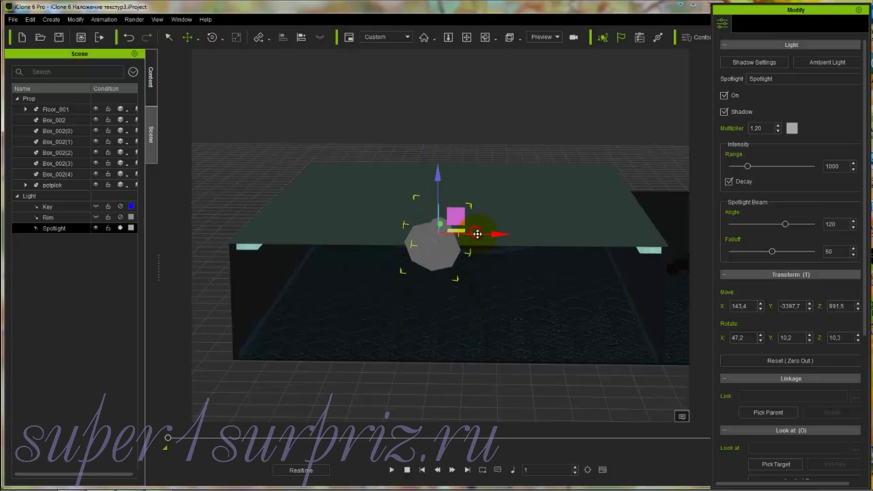
left_click_drag(498, 234, 523, 233)
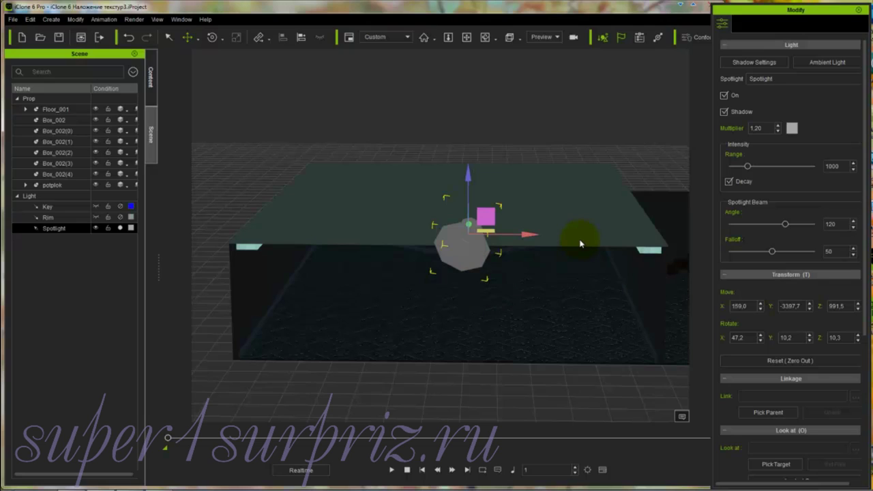
From the top view, move the spotlight along Y over the room's ceiling to about Y 71.3.
left_click(521, 39)
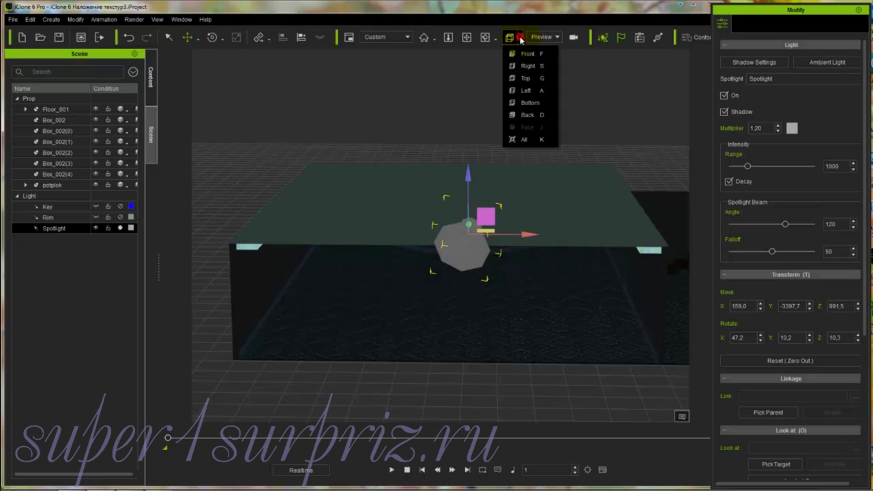
left_click(523, 79)
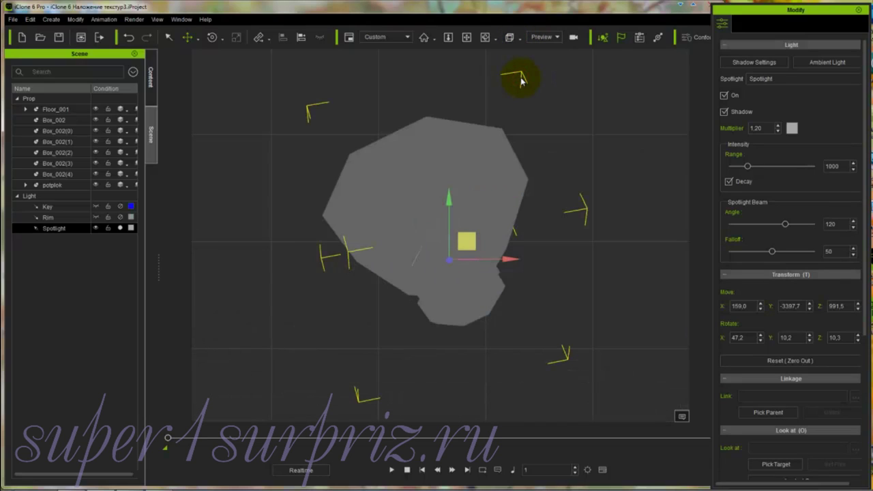
left_click(576, 145)
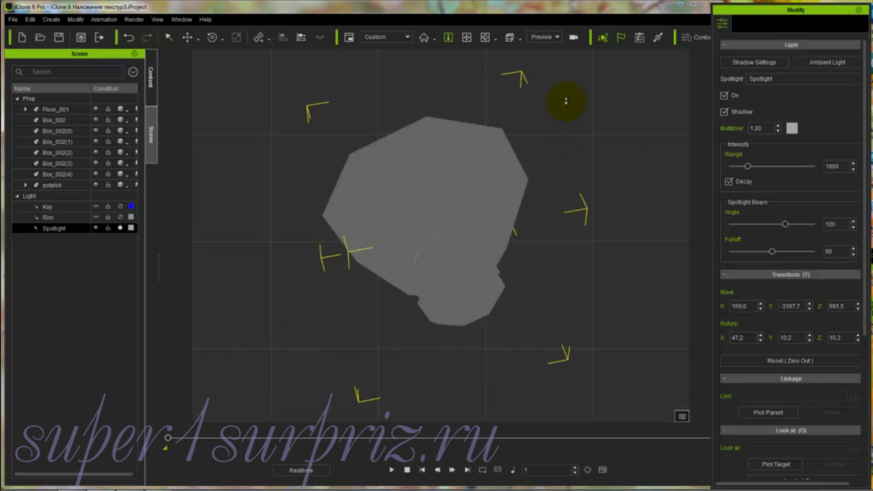
left_click_drag(567, 101, 561, 367)
left_click_drag(552, 90, 543, 423)
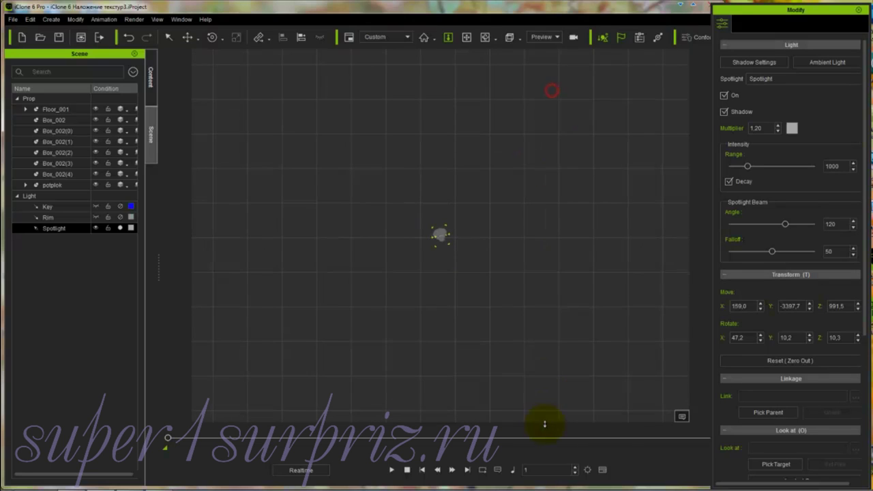
left_click_drag(537, 76, 530, 379)
left_click_drag(530, 94, 523, 305)
left_click_drag(529, 101, 525, 339)
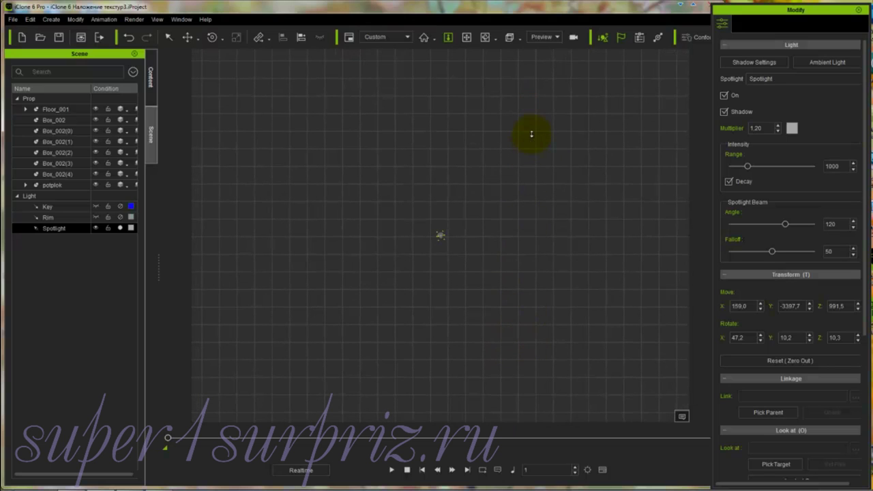
right_click_drag(530, 128, 524, 305)
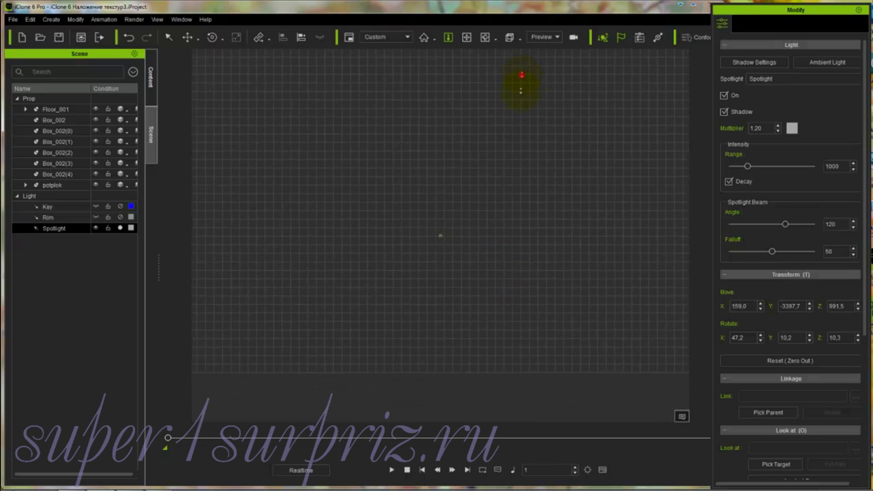
right_click_drag(521, 76, 511, 253)
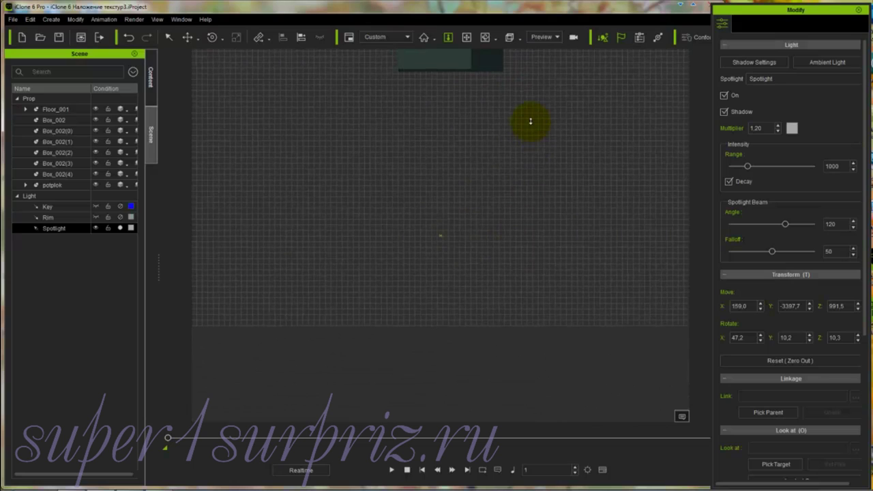
key("x")
left_click_drag(530, 122, 526, 236)
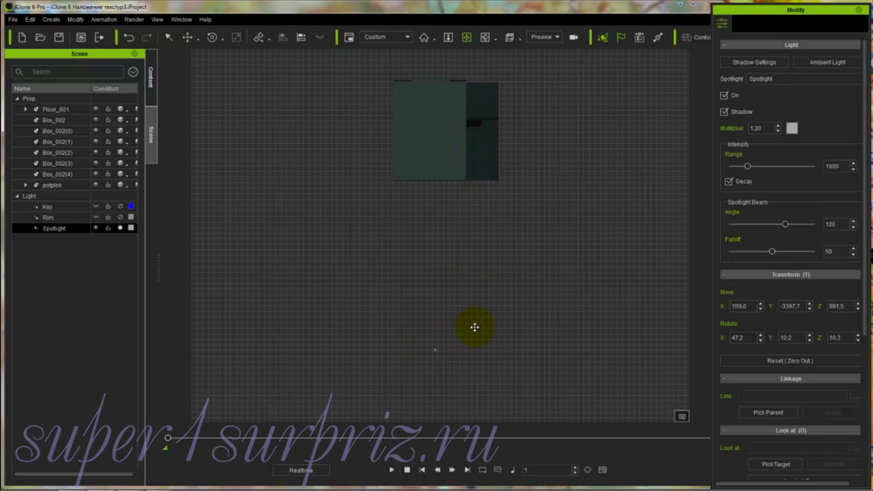
key("w")
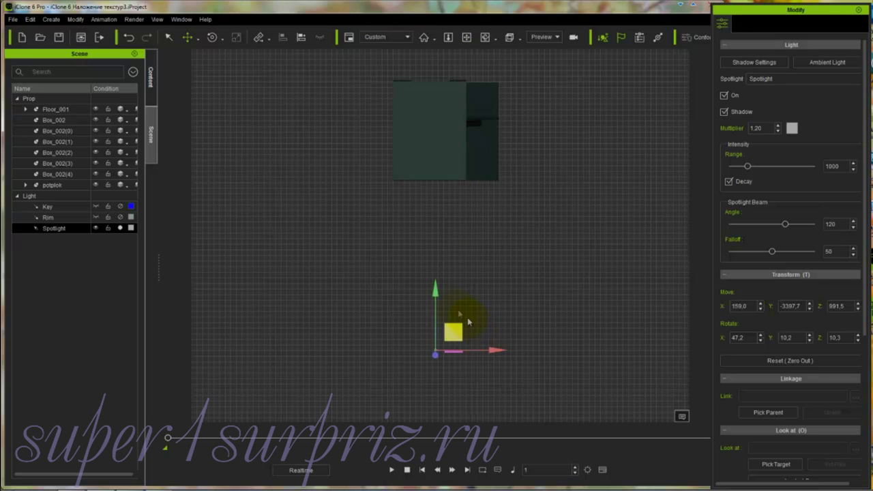
left_click_drag(436, 295, 456, 95)
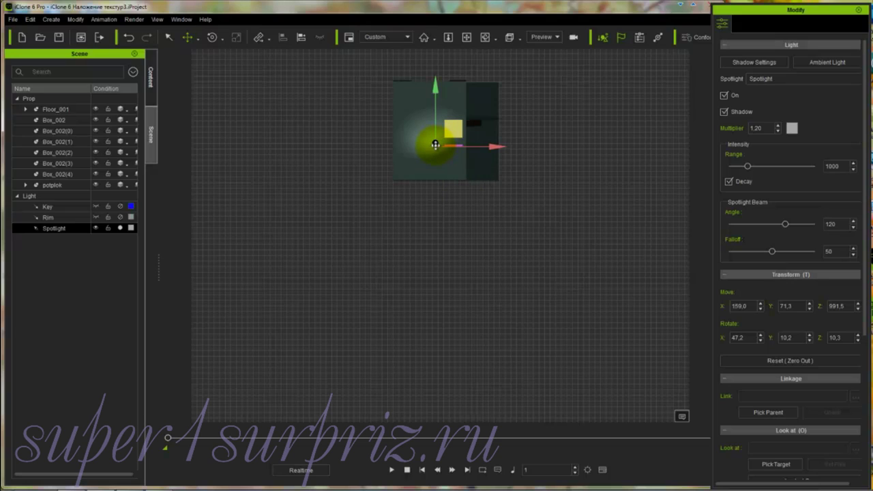
Undo the spotlight's moves and delete the spotlight from the scene.
key("ctrl+z")
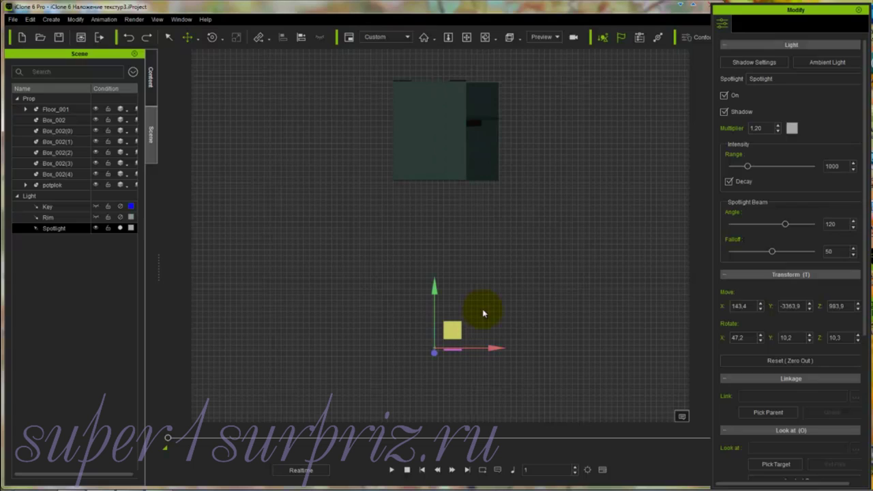
key("Delete")
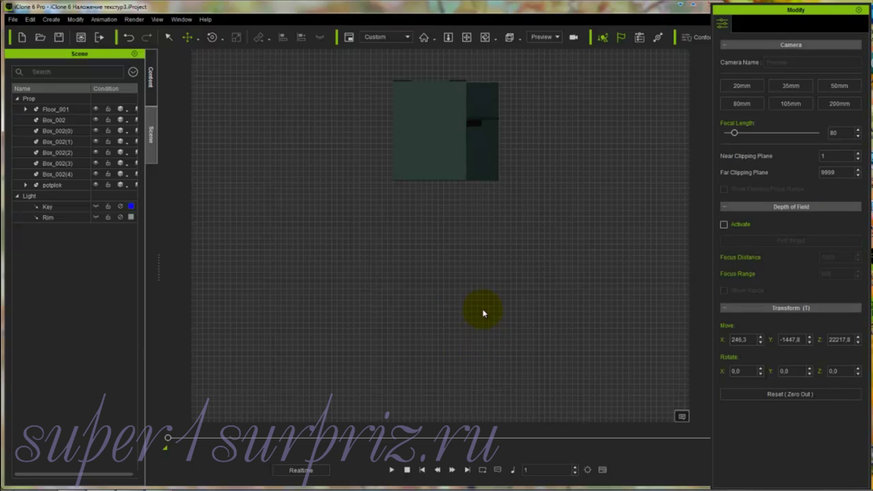
Add a new spotlight inside the room, between the floor and the ceiling.
left_click(519, 39)
left_click(519, 139)
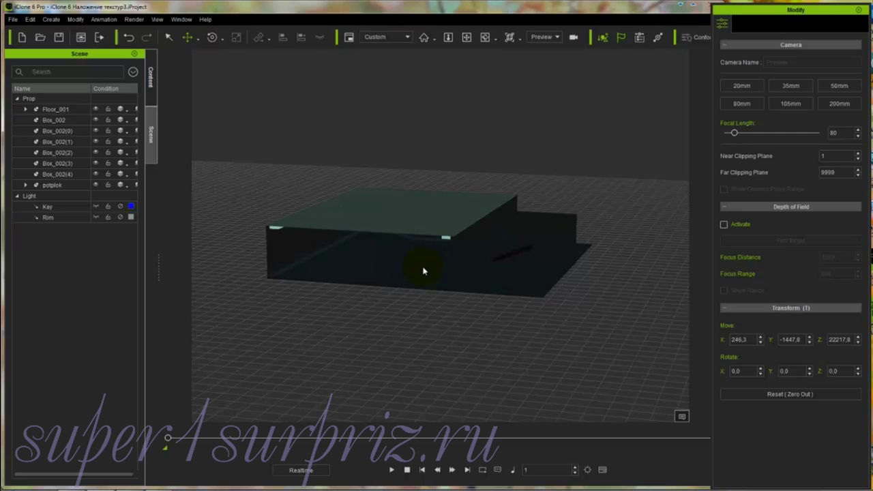
left_click_drag(423, 267, 440, 149)
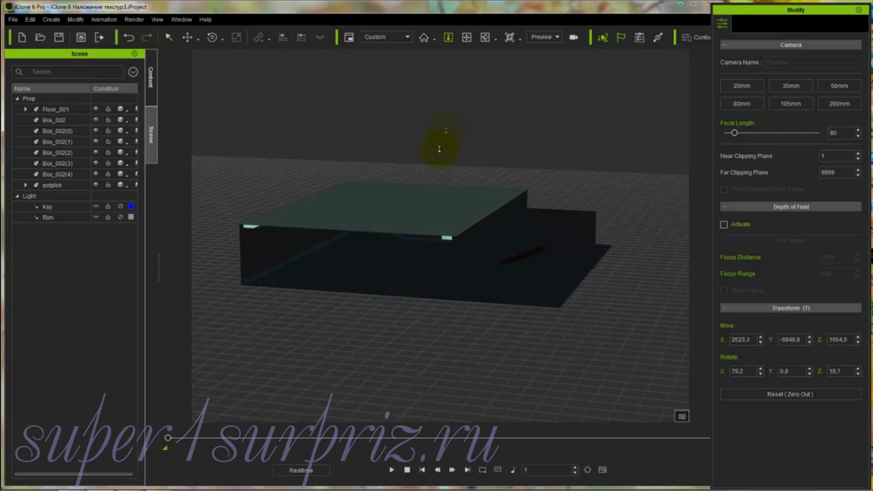
left_click_drag(413, 316, 468, 100)
key("x")
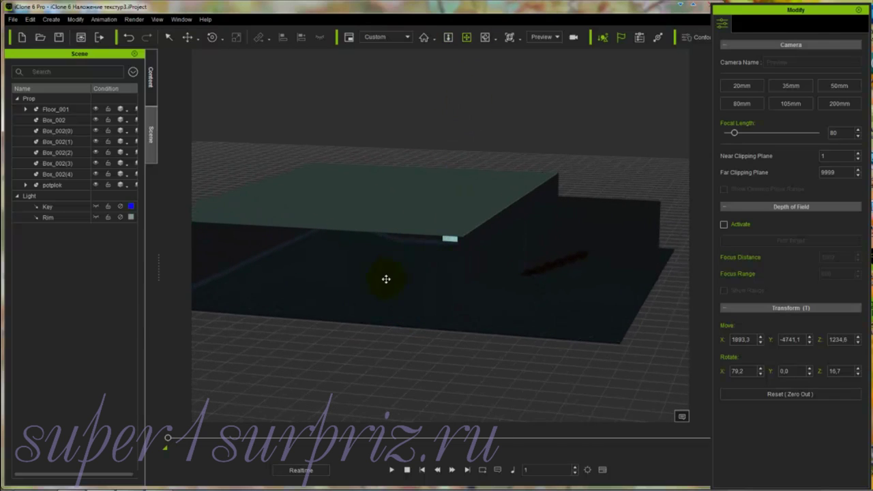
left_click_drag(384, 280, 559, 7)
key("z")
left_click_drag(511, 354, 526, 189)
key("x")
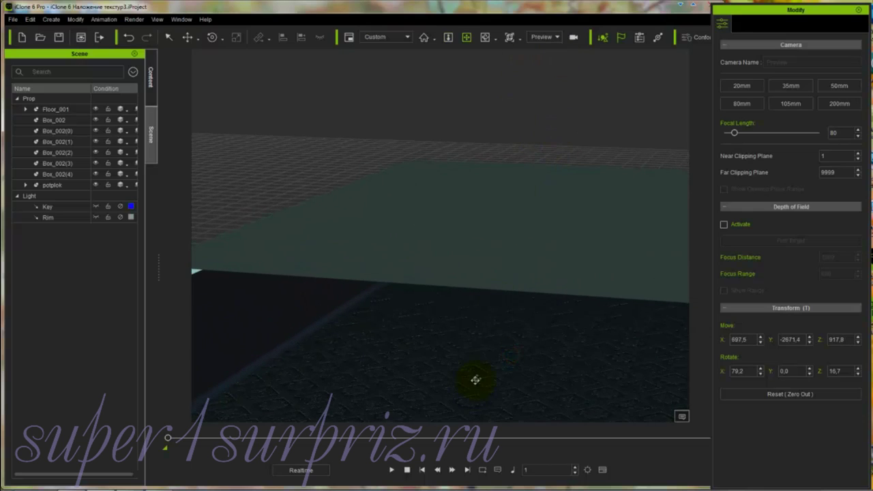
left_click_drag(475, 378, 476, 259)
key("c")
left_click_drag(525, 197, 494, 197)
key("x")
key("c")
key("z")
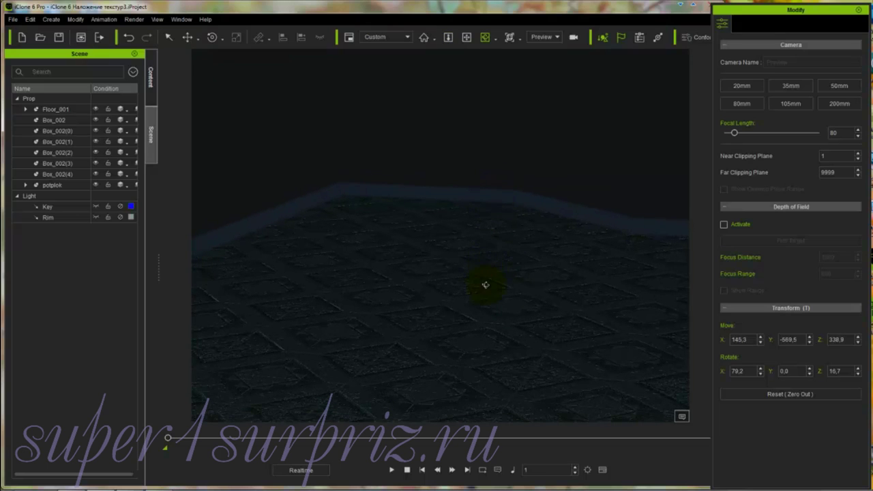
left_click_drag(484, 287, 491, 238)
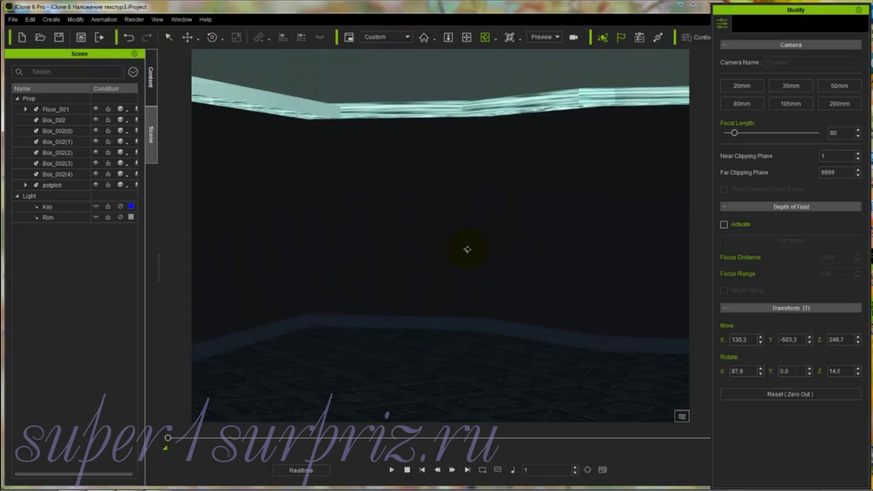
left_click(51, 19)
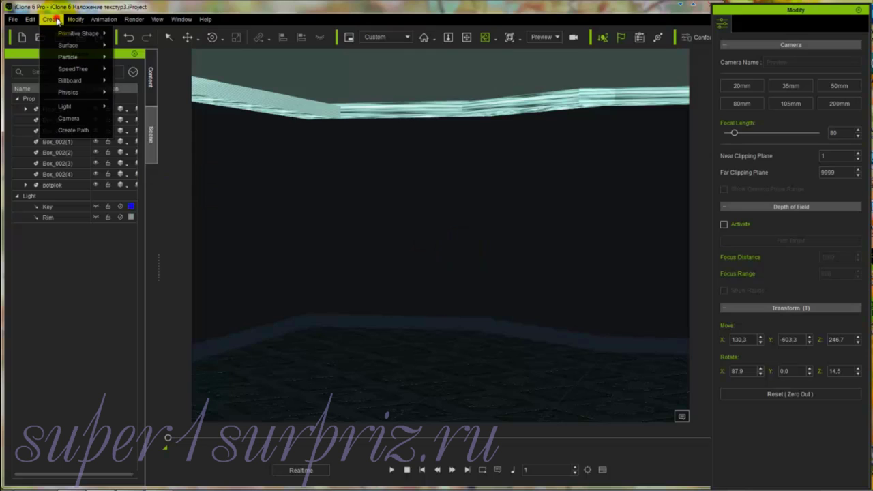
mouse_move(82, 106)
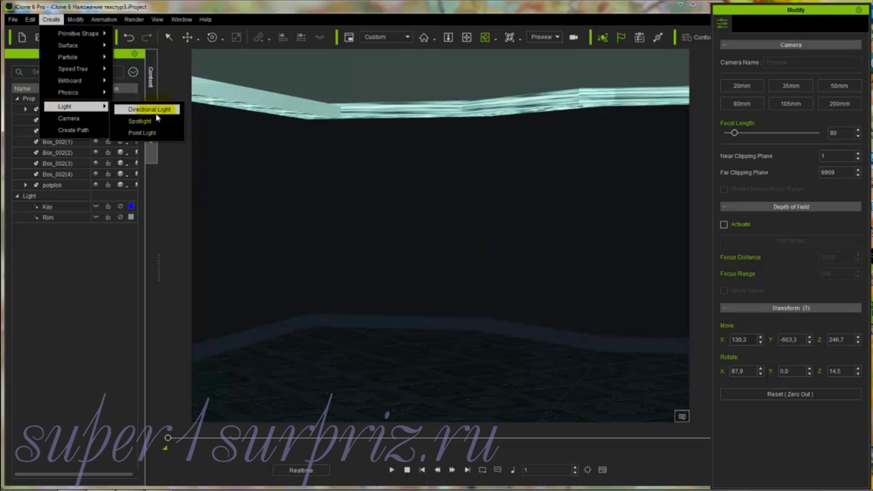
left_click(140, 121)
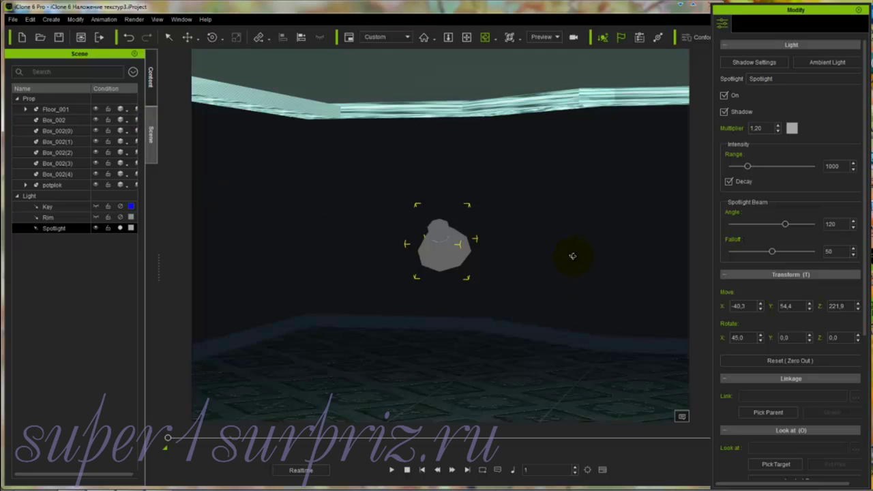
Rotate the spotlight to about X 42.3, Y 6.1, Z 5.5 and move it to about X -23.3, Z 201.2.
right_click_drag(561, 253, 610, 311)
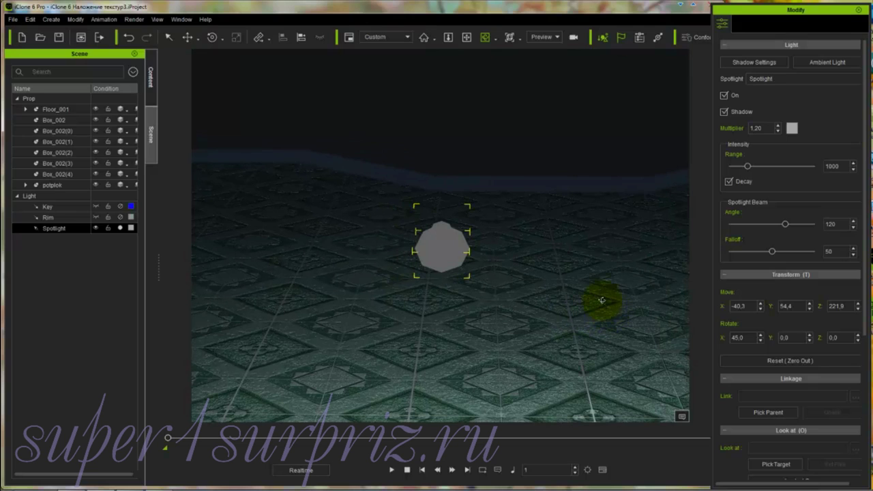
key("e")
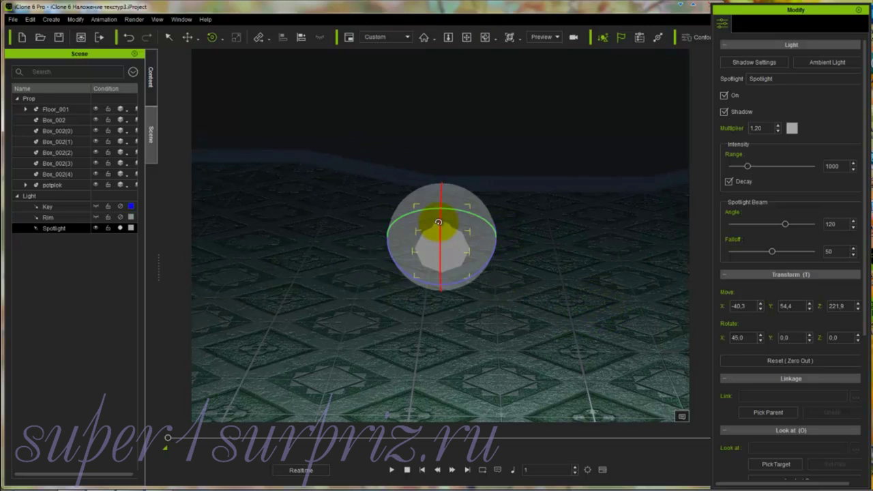
left_click_drag(441, 227, 420, 210)
key("w")
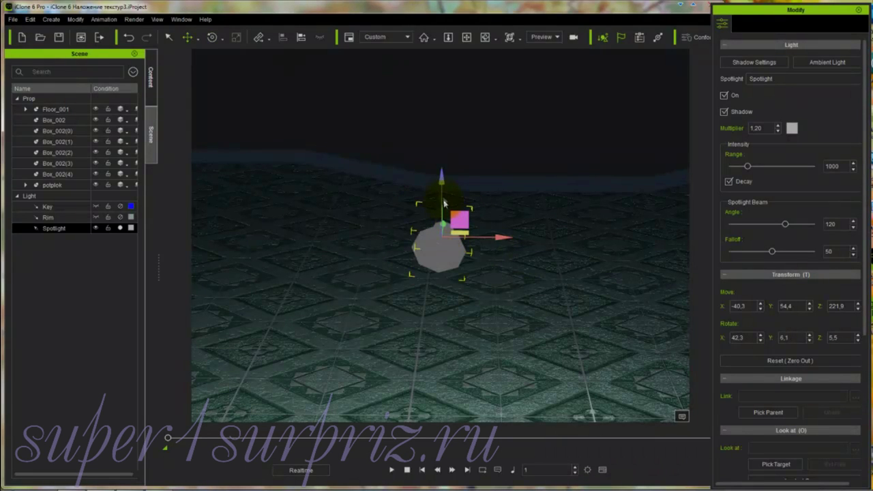
left_click_drag(440, 185, 450, 231)
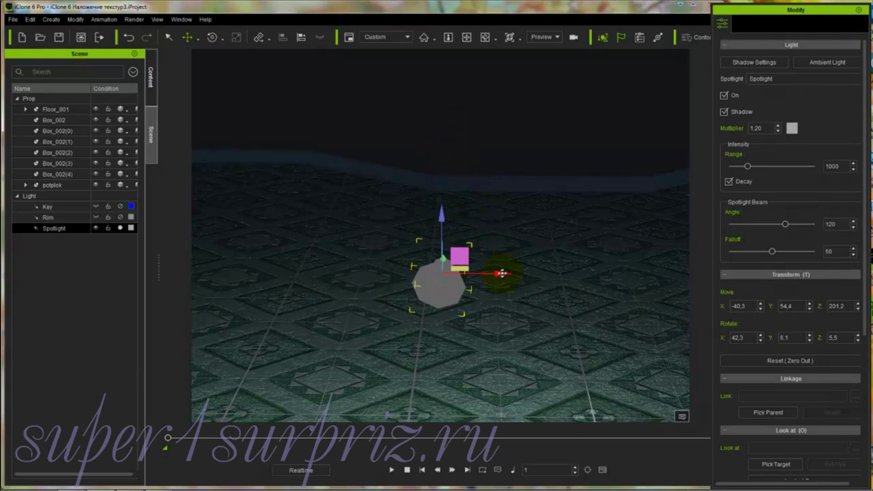
left_click_drag(503, 274, 532, 276)
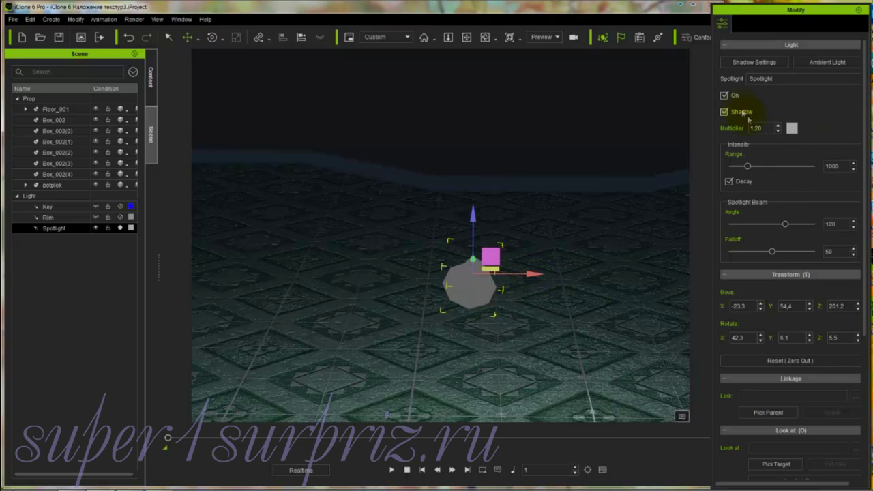
Switch the spotlight off and back on to compare its effect, keeping its shadows enabled.
left_click(725, 96)
left_click(724, 95)
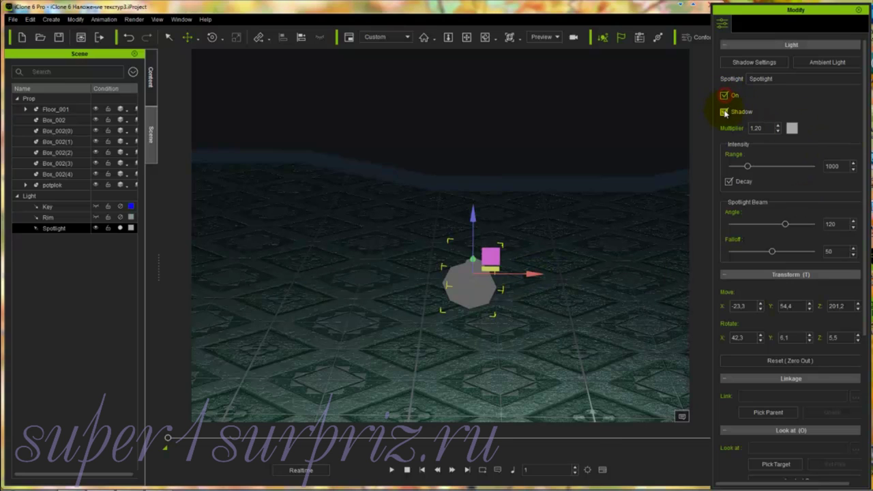
left_click(725, 112)
Change the spotlight's color to blue #0e59aa.
left_click(791, 129)
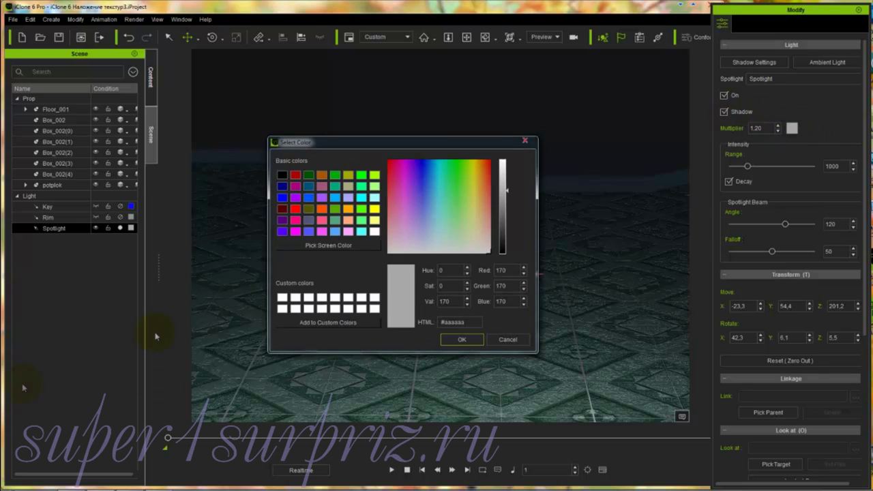
left_click(431, 172)
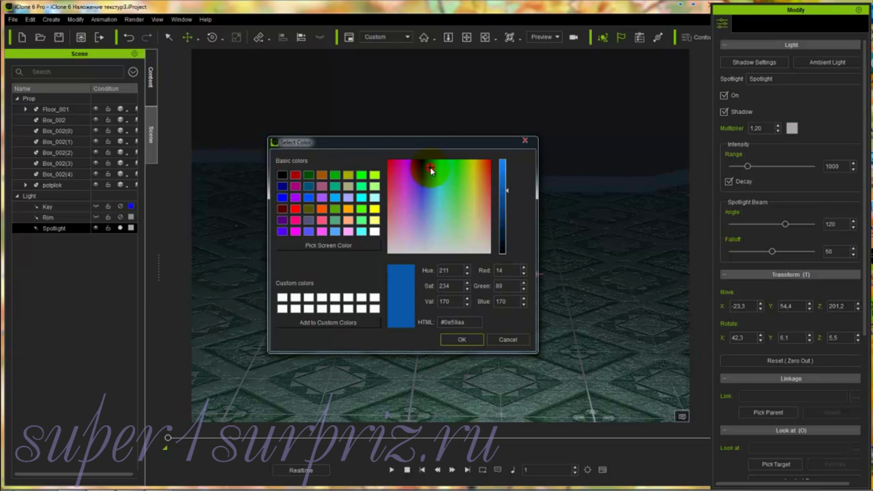
left_click(462, 339)
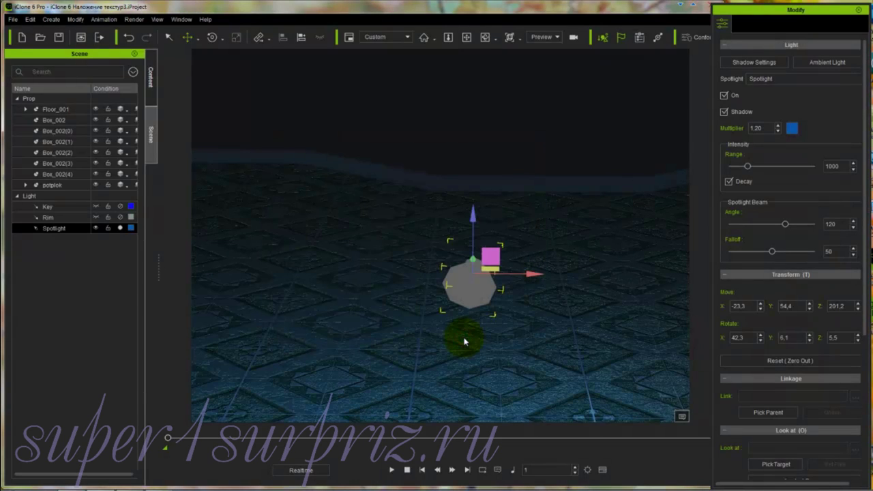
Set the spotlight's multiplier to 3.
double_click(766, 128)
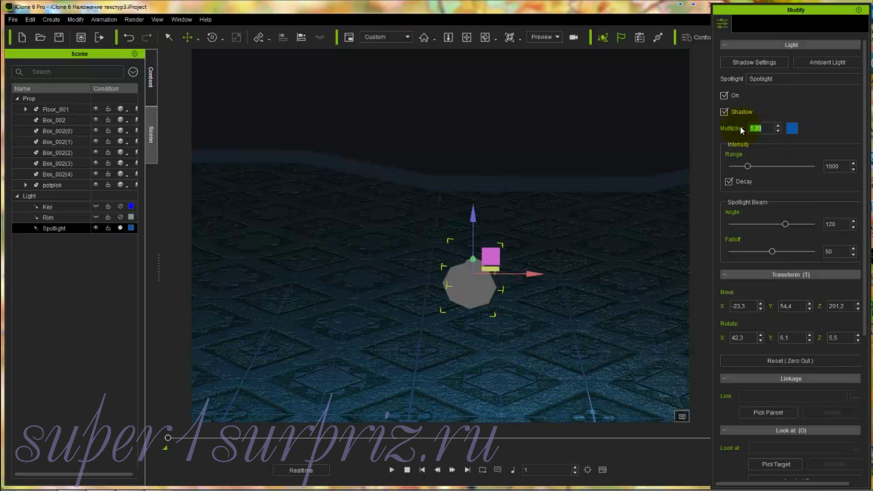
type("3")
key("Return")
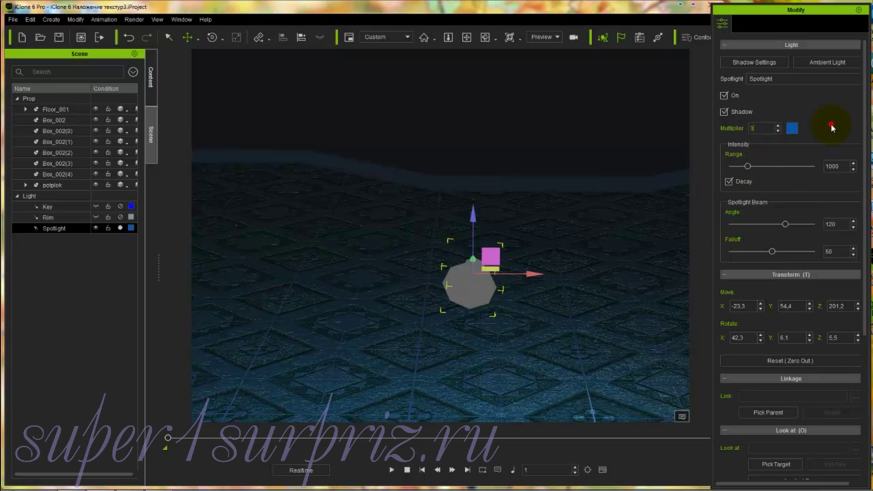
left_click(620, 198)
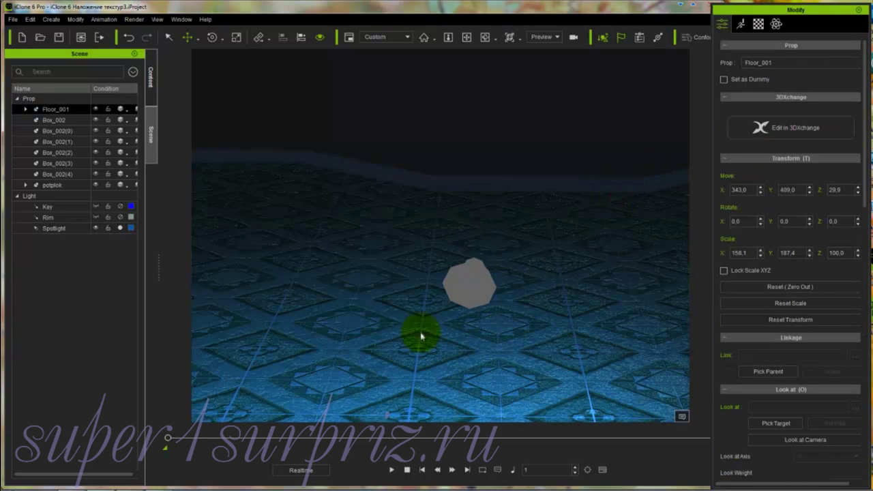
Move the spotlight up and slightly sideways to about X -19.2, Z 218.5.
left_click(471, 289)
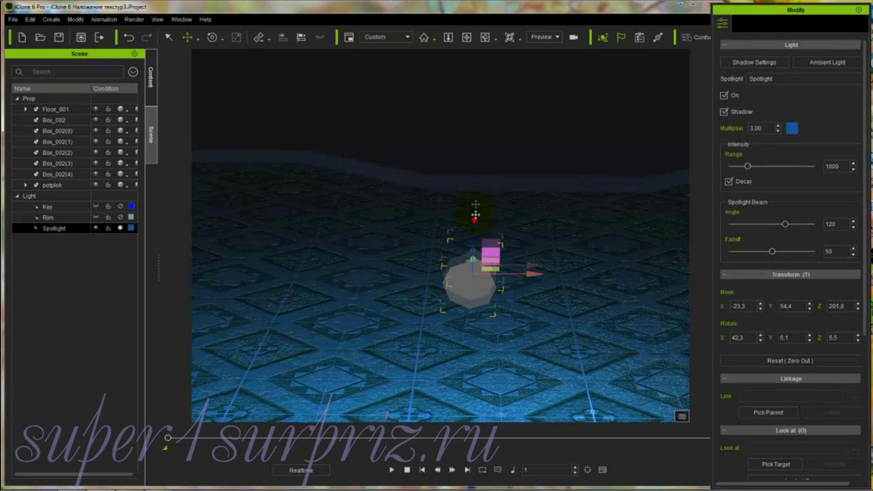
left_click_drag(475, 214, 475, 186)
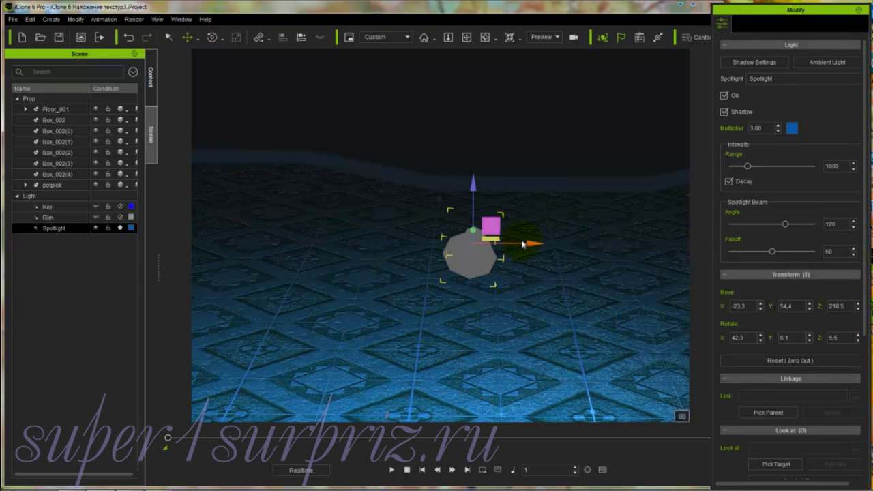
mouse_move(522, 244)
left_mouse_down()
mouse_move(546, 242)
mouse_move(536, 241)
left_mouse_up()
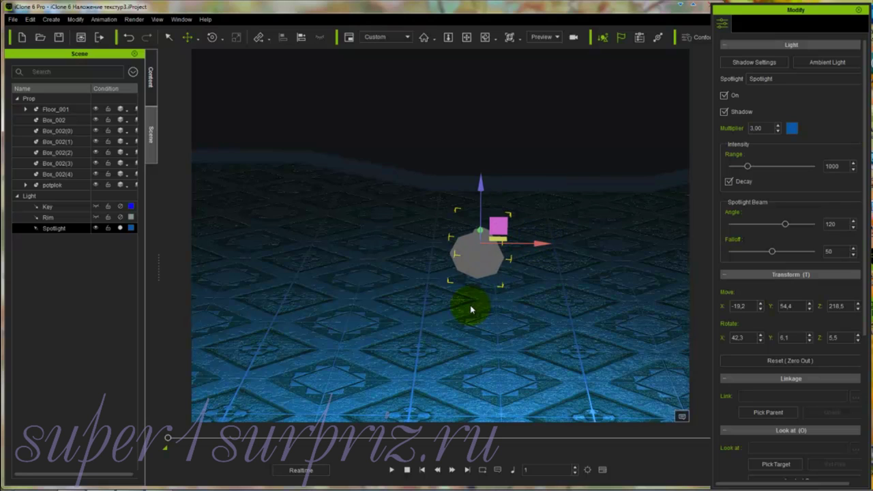
Change the spotlight's color to light grey by choosing basic white and lowering its brightness.
left_click(792, 128)
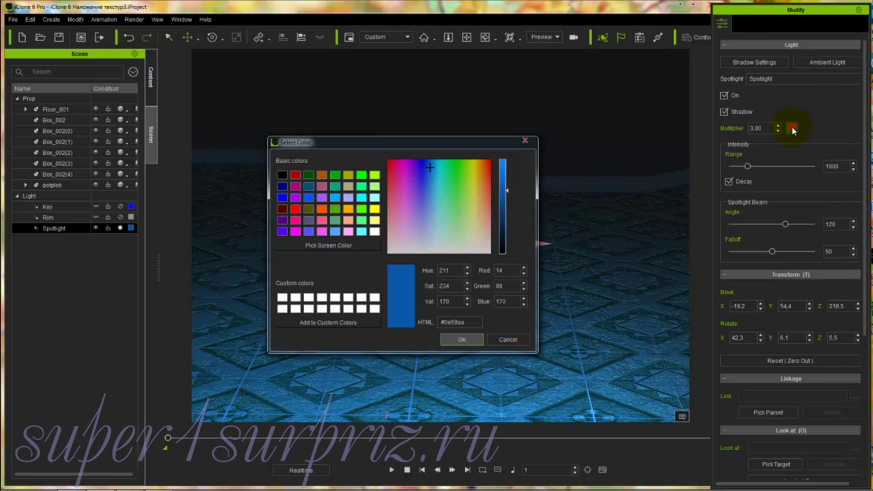
left_click(375, 231)
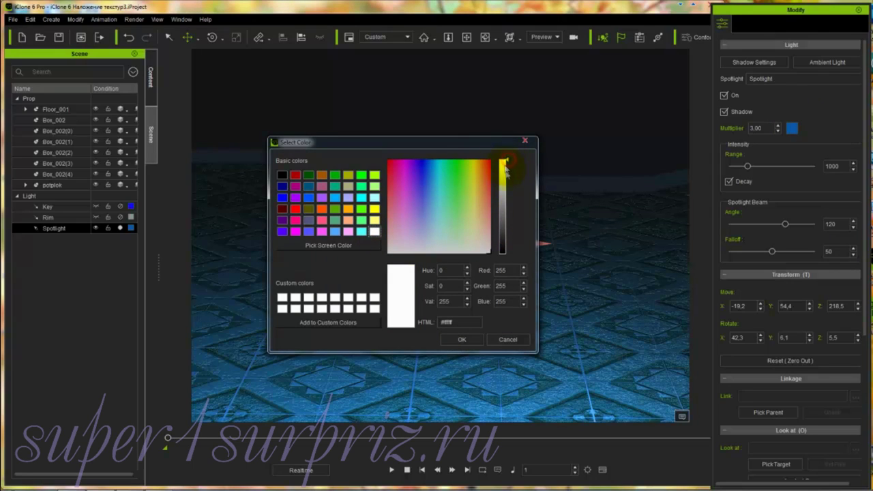
left_click_drag(506, 162, 506, 189)
left_click(466, 339)
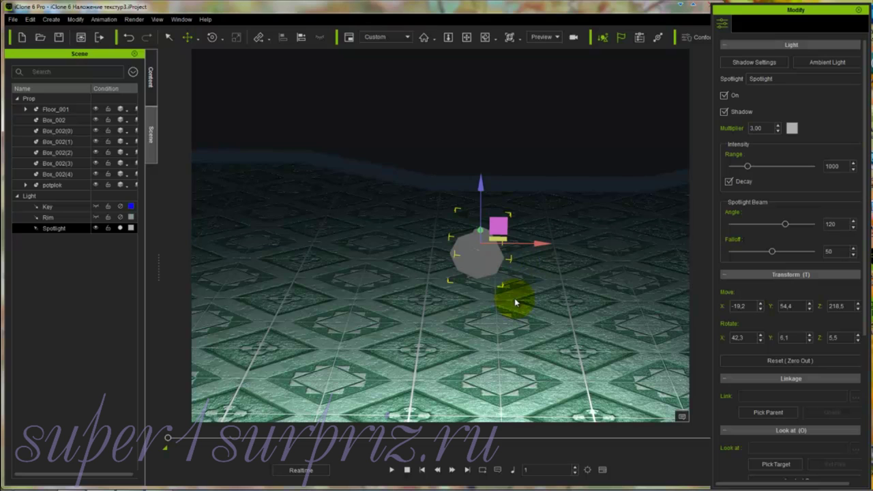
Rotate the spotlight to aim it more steeply at the floor, at about X 11.2, Y 358.1, Z 2.4.
key("c")
left_click_drag(515, 300, 503, 429)
key("x")
key("z")
left_click_drag(506, 332, 507, 343)
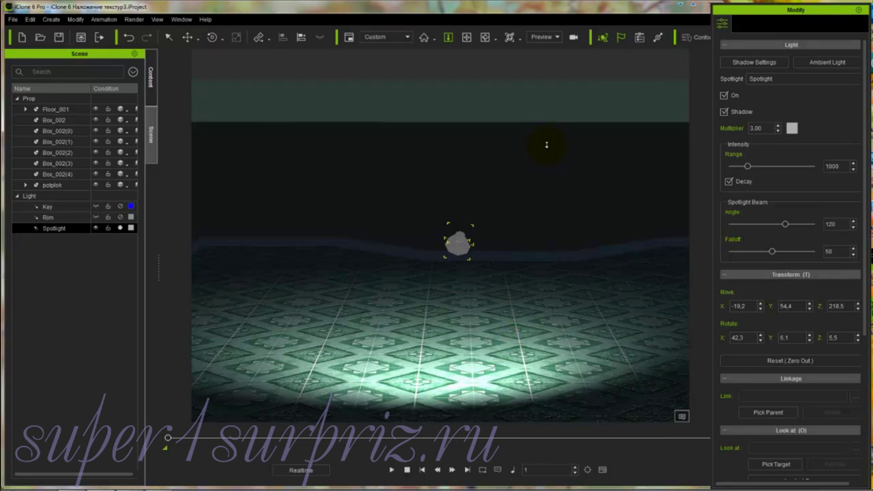
key("e")
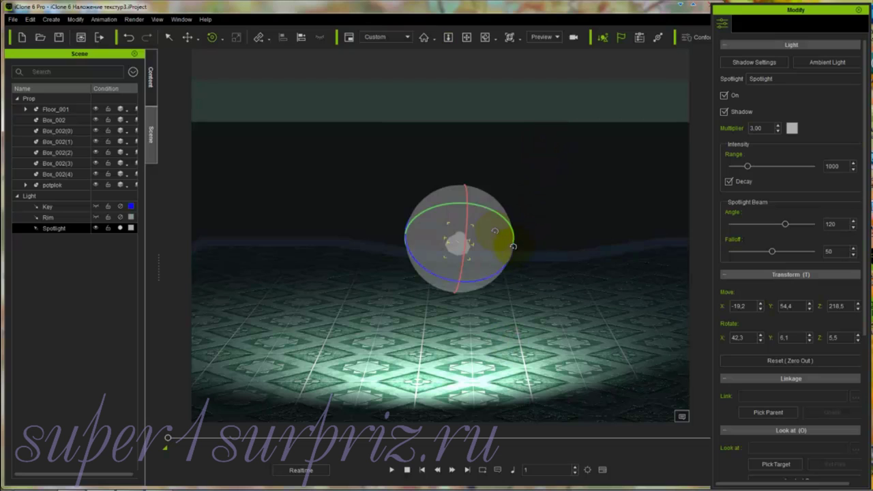
left_click_drag(455, 230, 475, 192)
left_click_drag(464, 228, 462, 228)
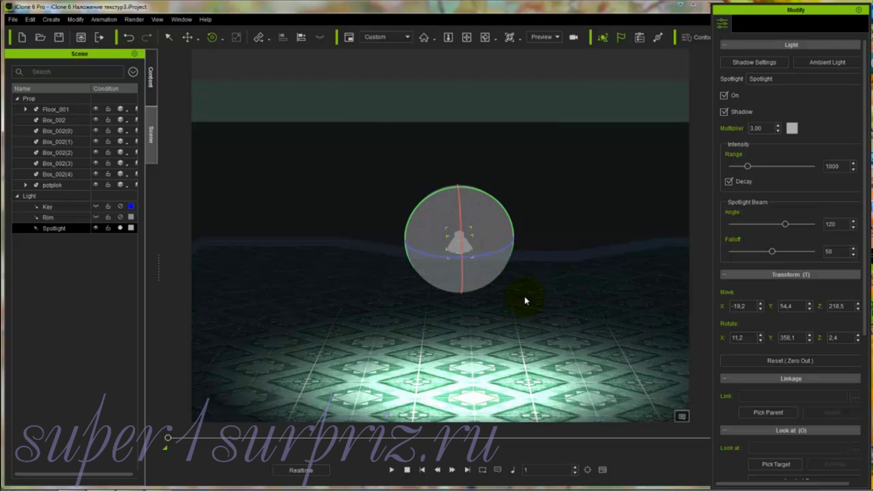
Raise the spotlight's range to about 1620 and turn decay off and back on to compare the effect.
key("z")
left_click_drag(525, 296, 454, 448)
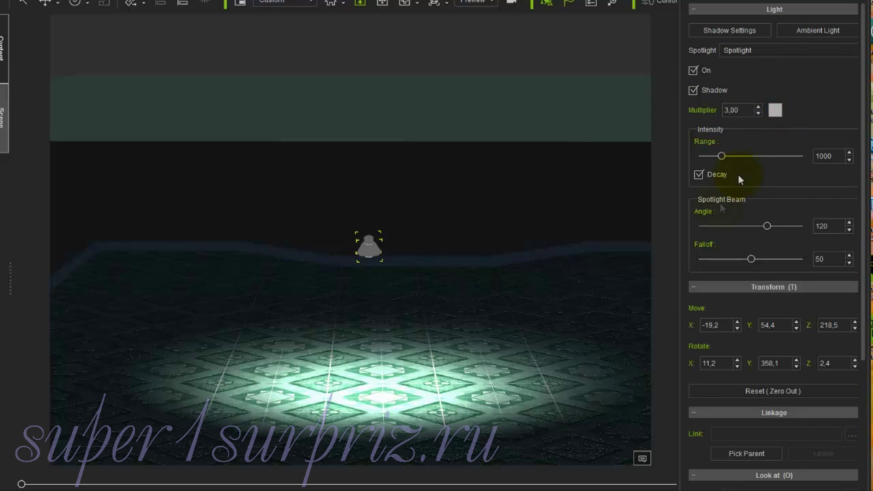
mouse_move(721, 158)
left_mouse_down()
mouse_move(795, 160)
mouse_move(700, 162)
mouse_move(718, 163)
left_mouse_up()
left_click_drag(724, 159, 734, 157)
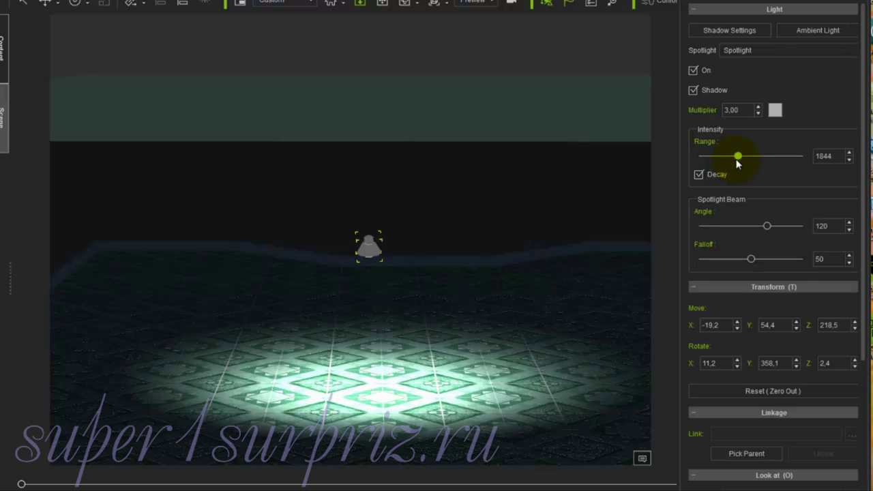
left_click(699, 174)
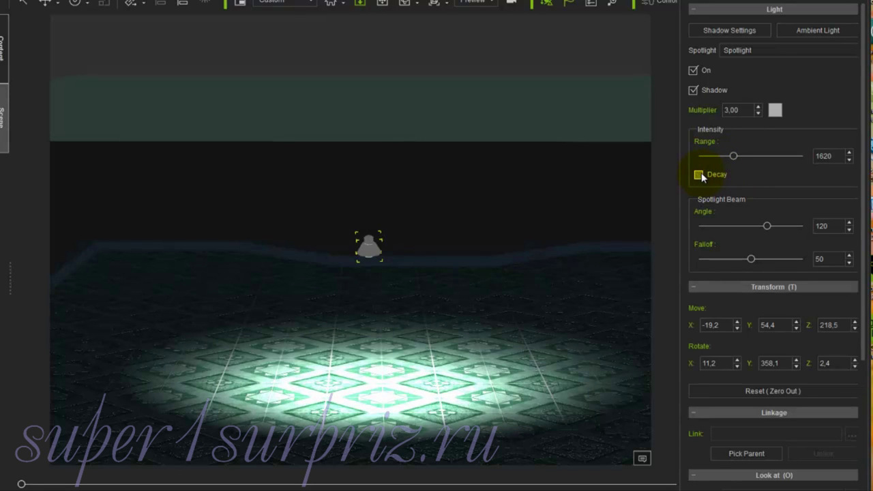
left_click(698, 175)
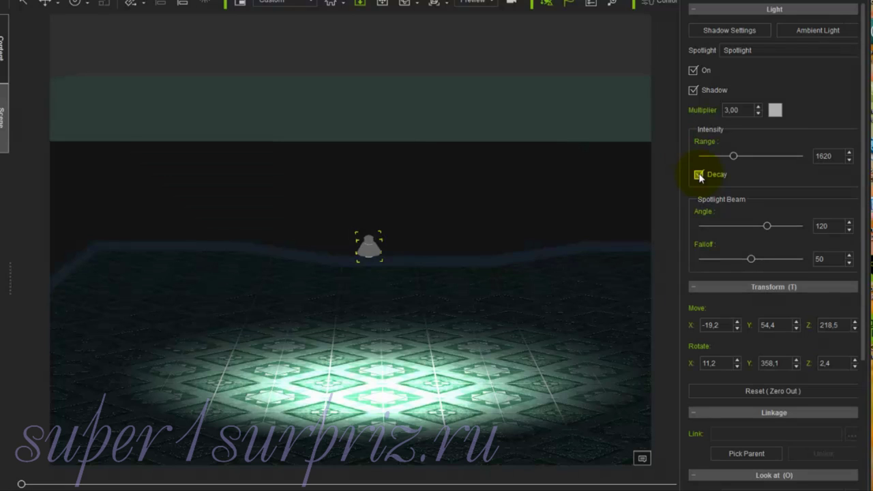
Lower the spotlight's range to about 391, toggling decay off and leaving it enabled.
left_click(699, 175)
left_click_drag(733, 157, 704, 157)
left_click(700, 176)
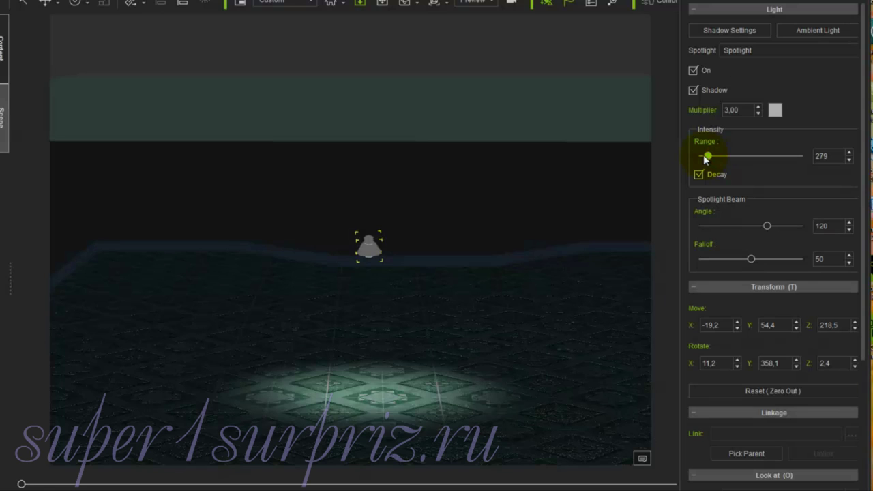
left_click_drag(705, 157, 708, 159)
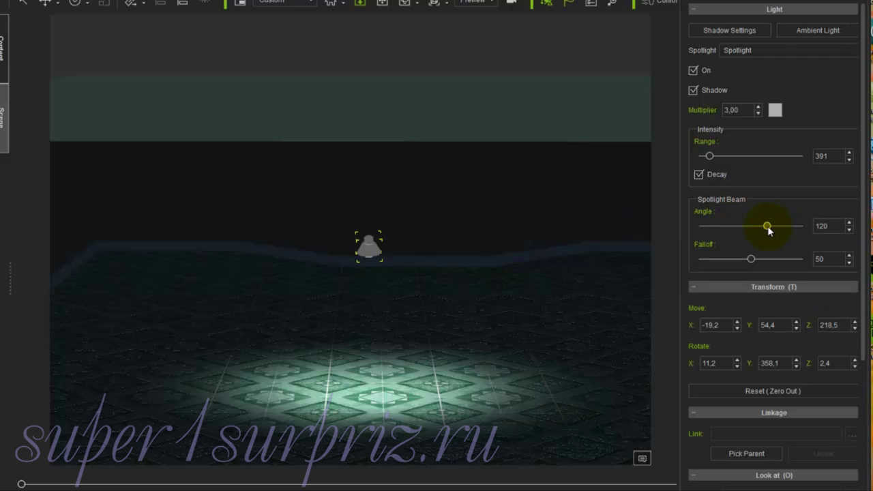
Narrow the spotlight beam to an angle of about 92 and a falloff of about 47.
left_click_drag(768, 226, 752, 226)
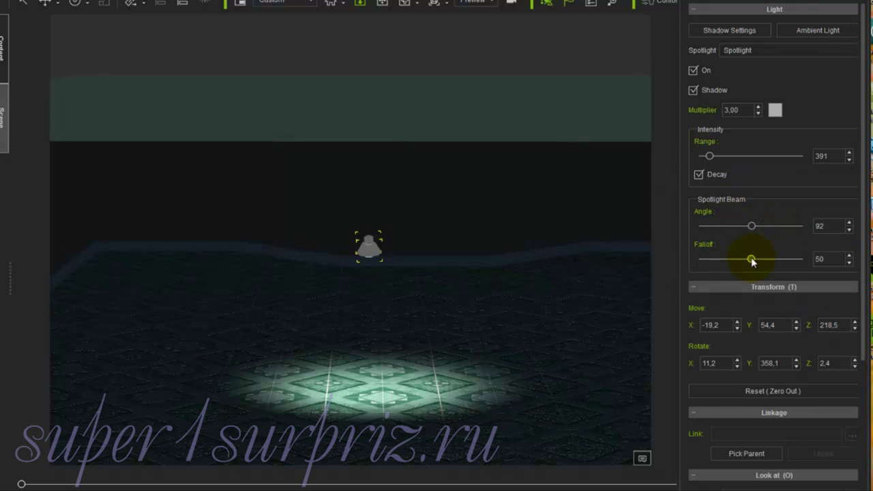
mouse_move(752, 259)
left_mouse_down()
mouse_move(785, 259)
mouse_move(690, 280)
mouse_move(722, 260)
mouse_move(747, 264)
mouse_move(692, 271)
mouse_move(764, 268)
left_mouse_up()
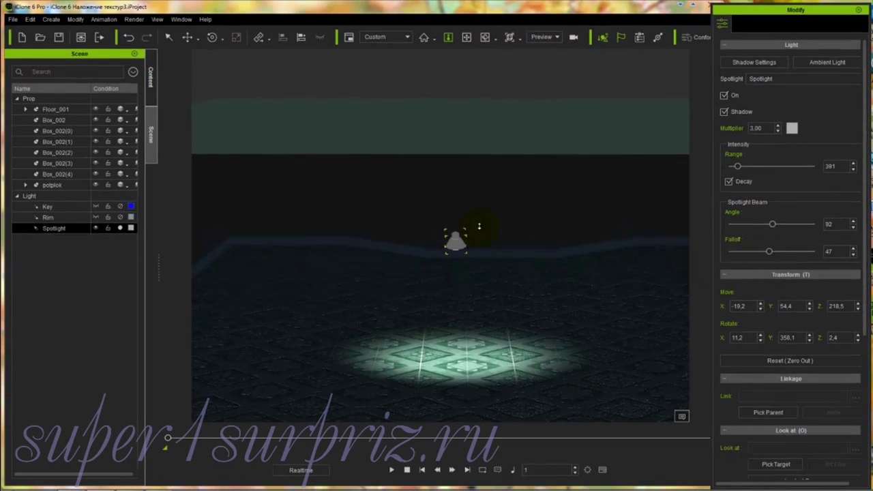
Delete the spotlight and add a point light inside the room.
key("Delete")
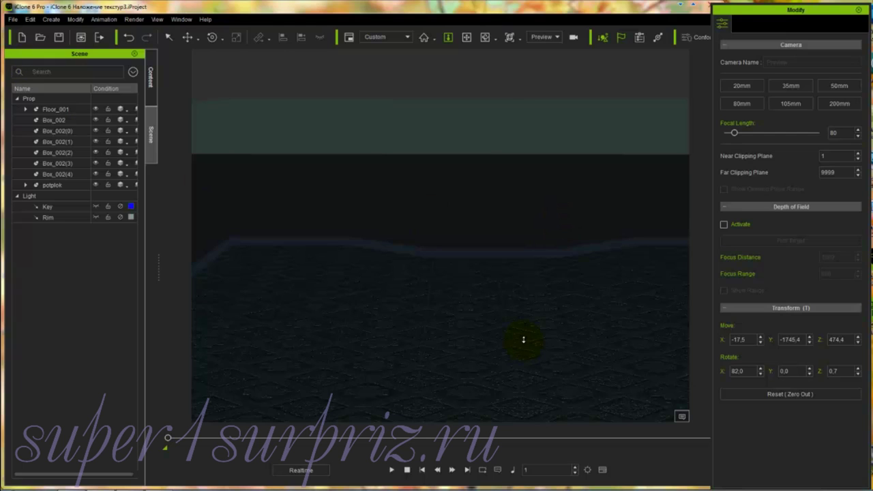
left_click_drag(521, 337, 535, 127)
left_click_drag(521, 195, 532, 130)
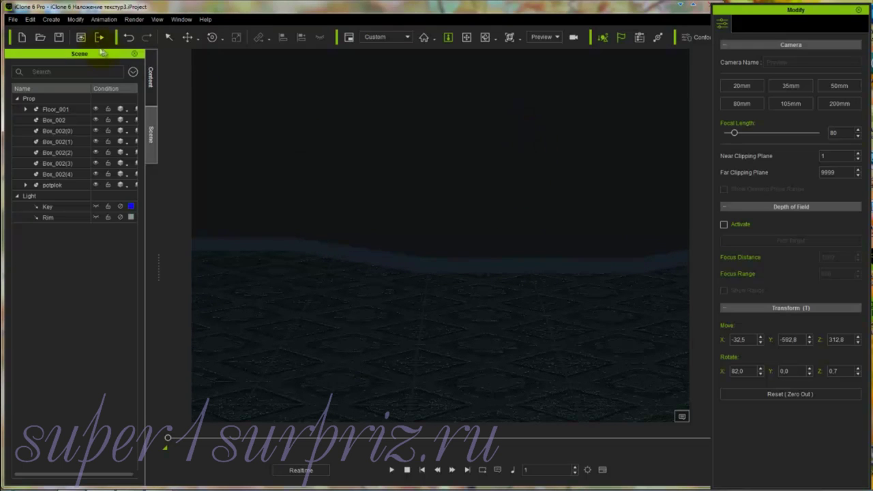
left_click(52, 19)
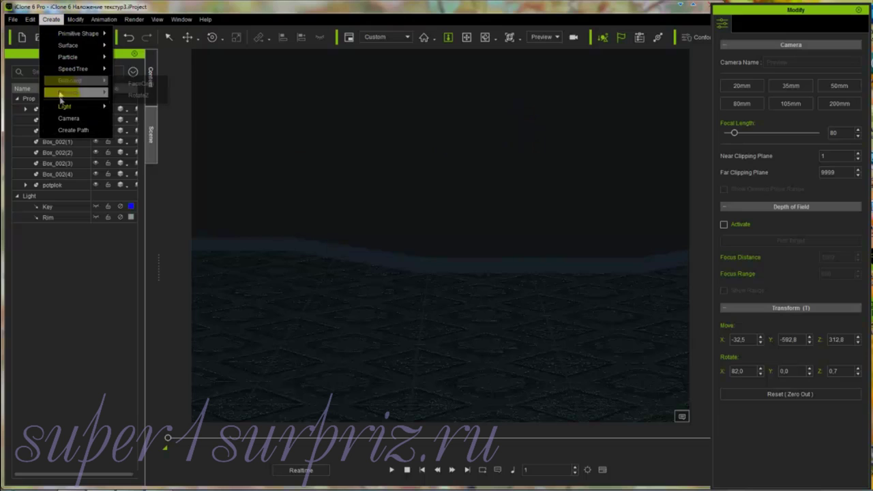
mouse_move(82, 106)
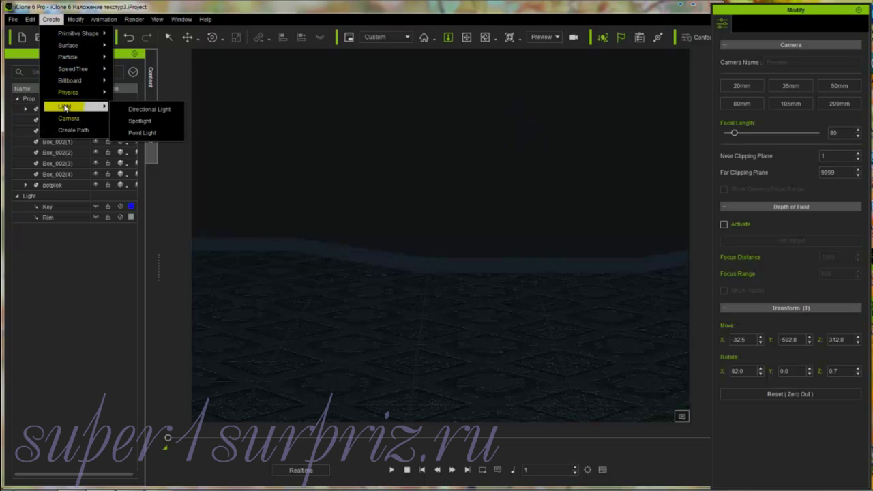
left_click(149, 133)
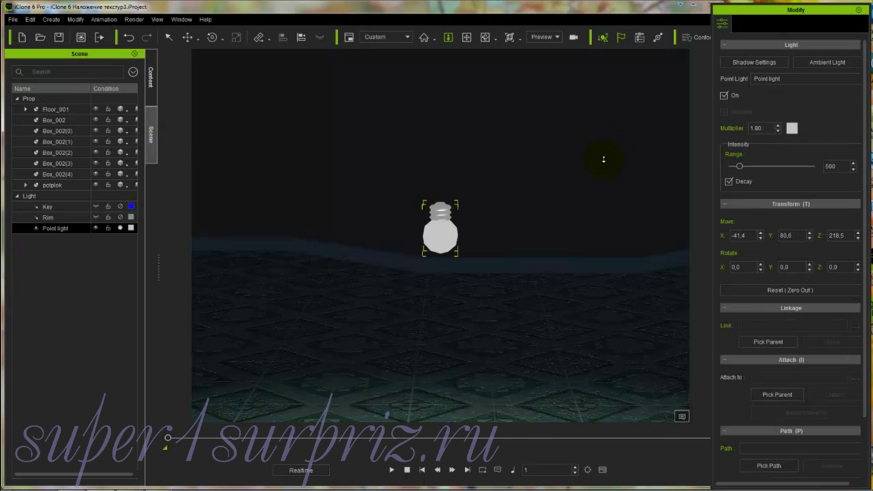
Increase the point light's range to about 1034.
left_click_drag(604, 159, 589, 379)
mouse_move(589, 252)
left_mouse_down()
mouse_move(581, 382)
mouse_move(580, 292)
mouse_move(582, 302)
left_mouse_up()
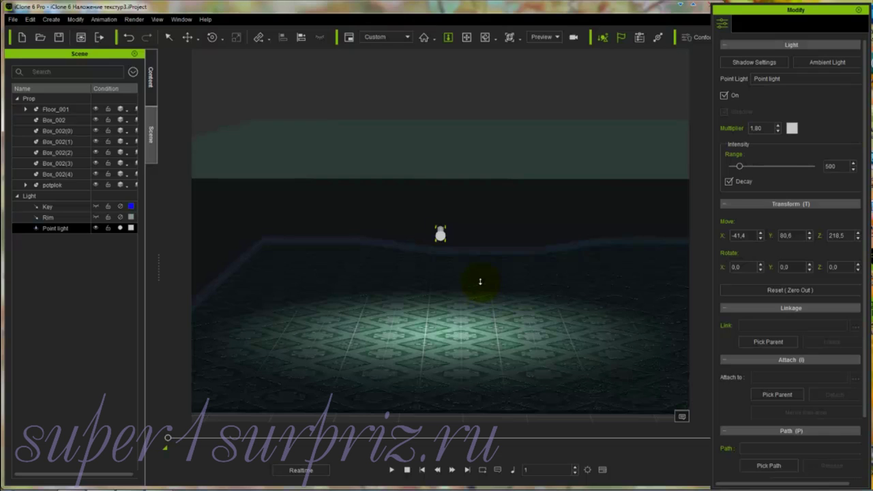
mouse_move(740, 167)
left_mouse_down()
mouse_move(813, 171)
mouse_move(747, 177)
left_mouse_up()
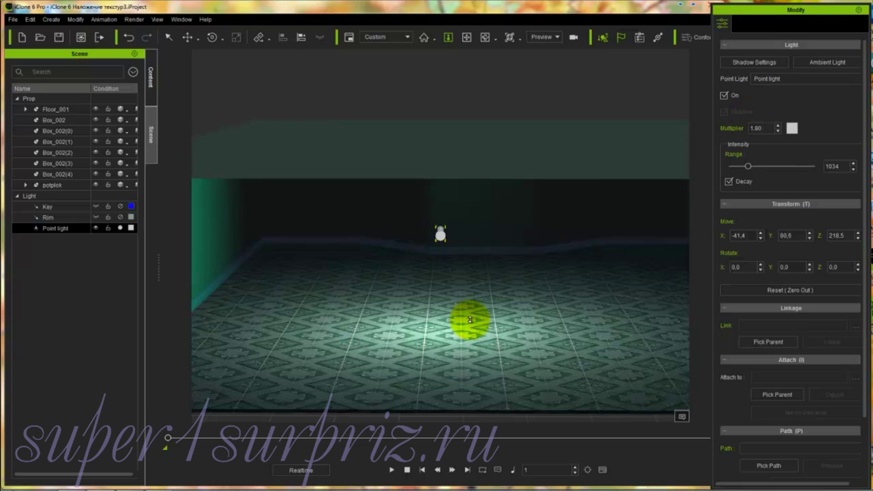
Move the point light to about X 16.5 and rotate it to about X 6.0, Y 0.6, Z 354.2.
key("w")
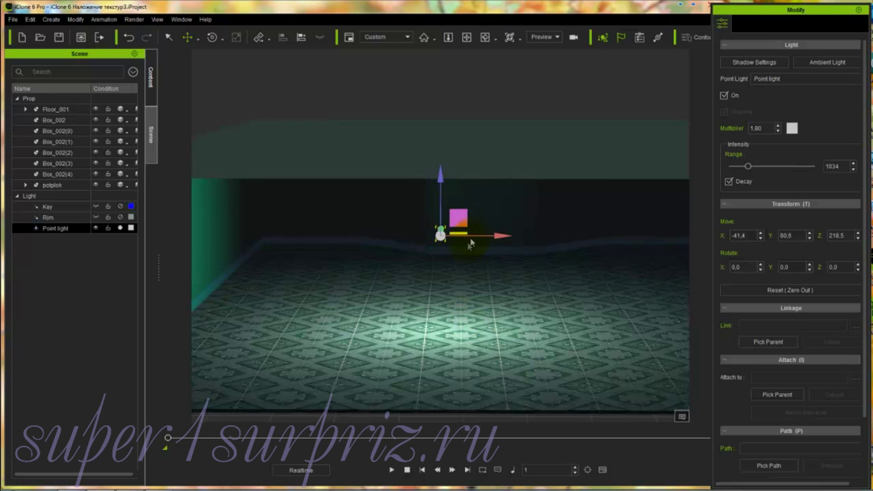
left_click_drag(503, 236, 452, 248)
key("e")
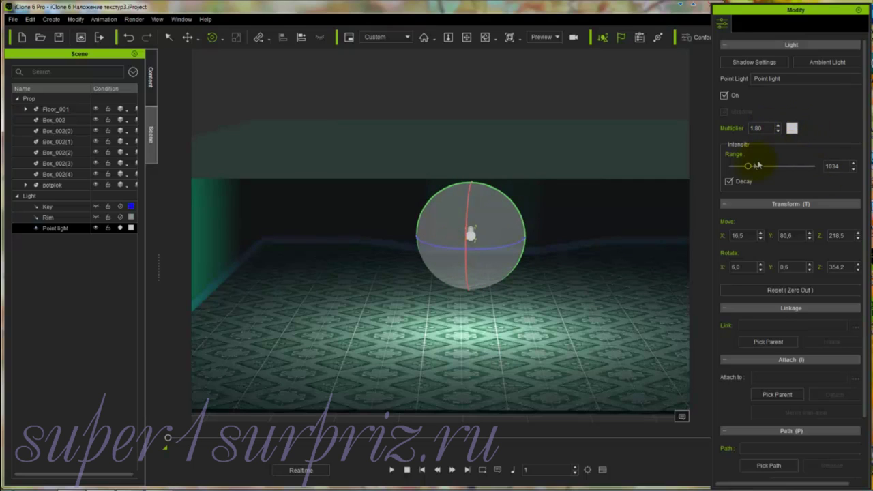
Reduce the point light's range to about 922 and lower the light below the ceiling to about Z 146.7.
mouse_move(749, 168)
left_mouse_down()
mouse_move(780, 168)
mouse_move(745, 175)
left_mouse_up()
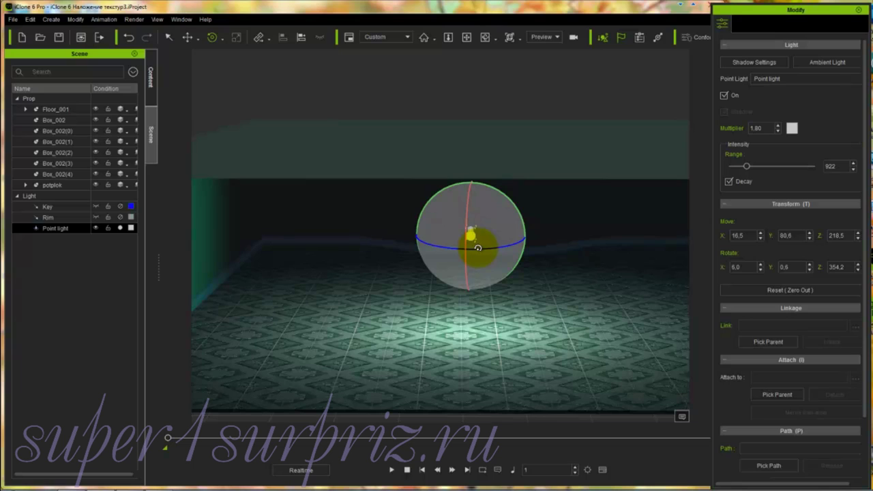
key("c")
left_click_drag(483, 263, 485, 201)
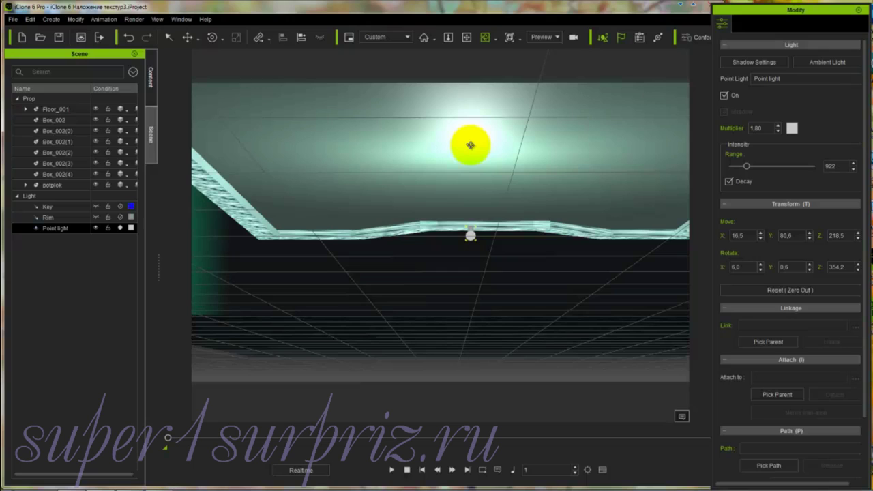
left_click_drag(470, 145, 460, 217)
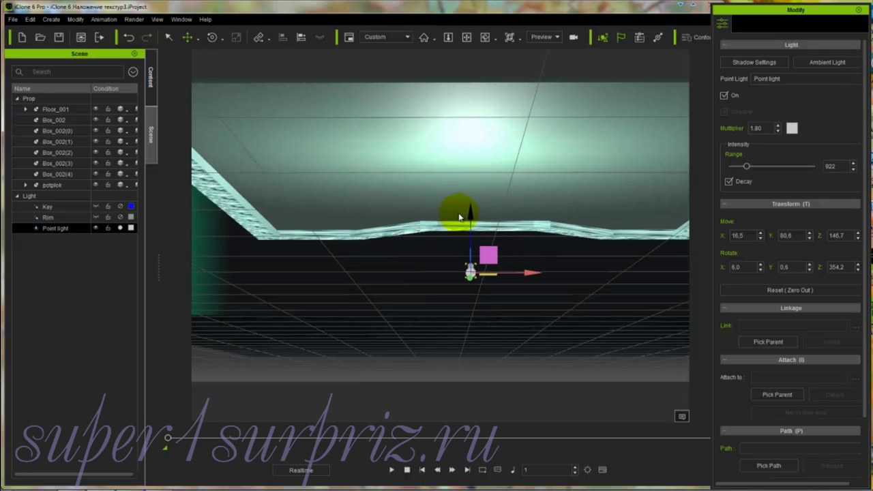
Set the point light's multiplier to 0.5 and keep its color at light grey #c8c8c8.
double_click(763, 128)
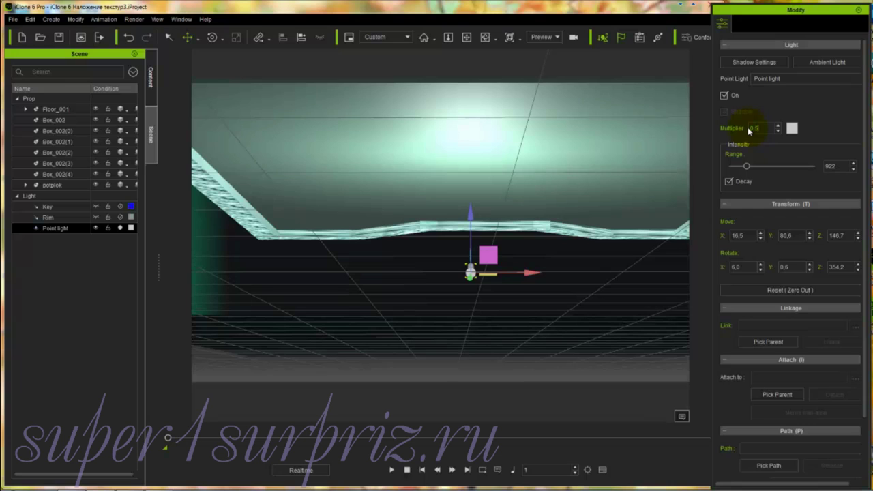
left_click(795, 129)
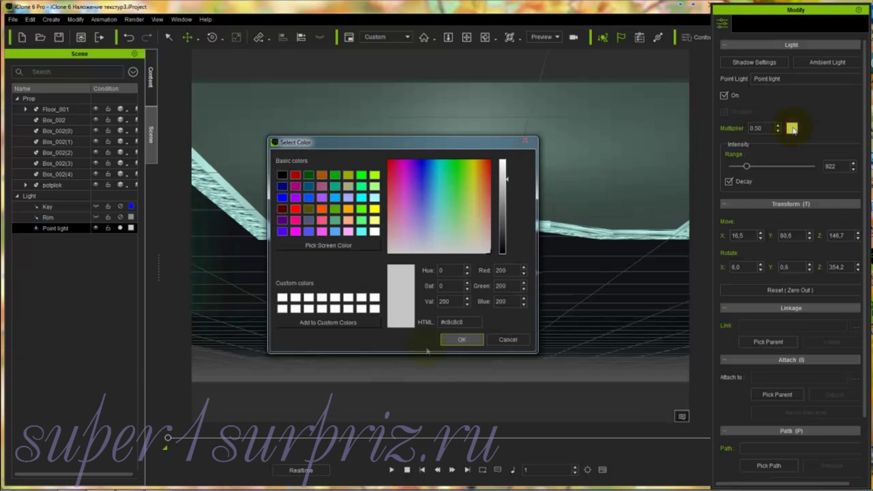
left_click(453, 339)
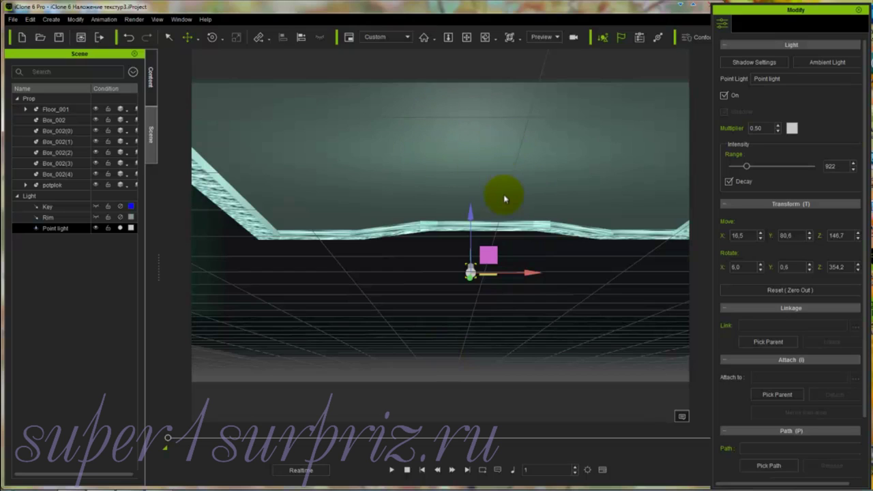
Increase the point light's range to about 2123 so it lights more of the room.
key("c")
left_click_drag(493, 228, 491, 288)
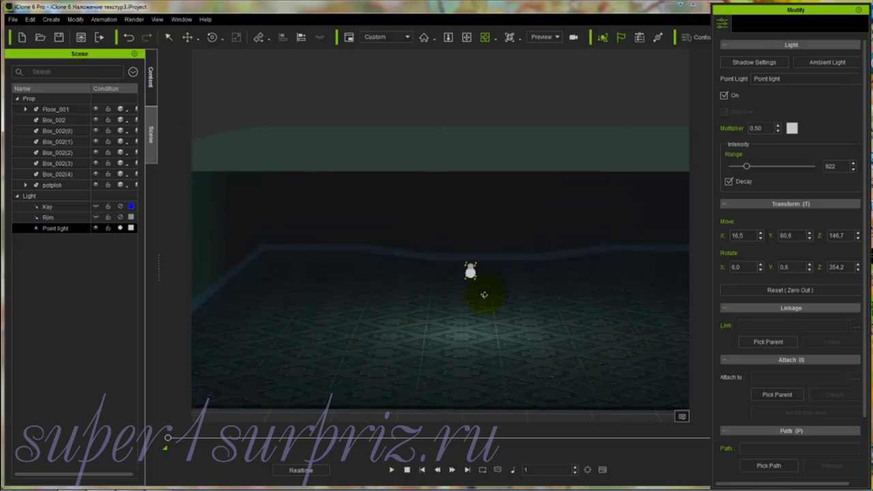
left_click(747, 167)
left_click_drag(747, 167, 765, 168)
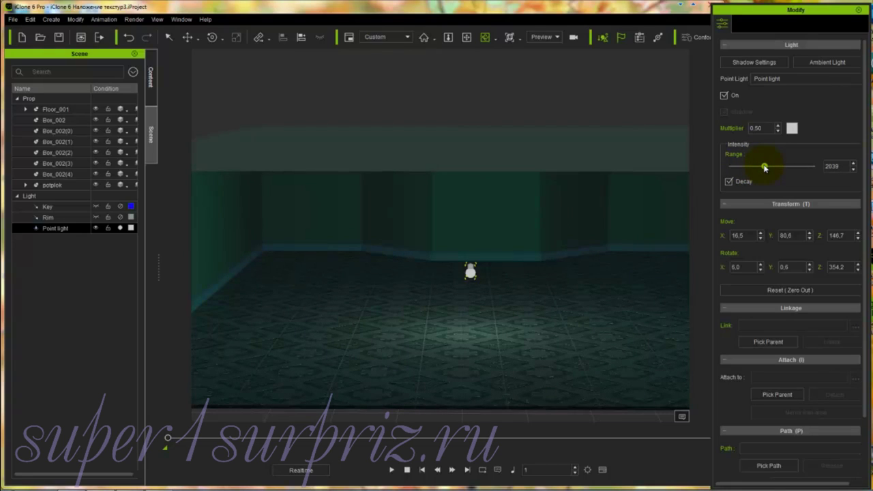
left_click_drag(765, 168, 766, 169)
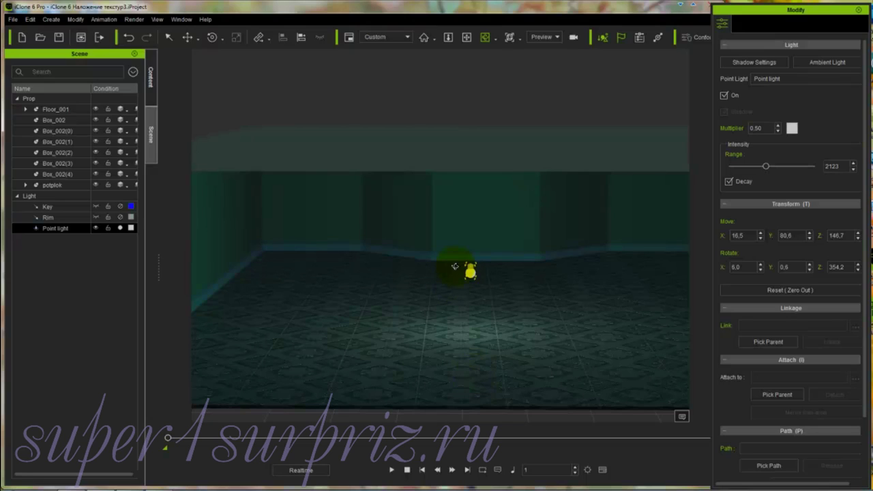
Move the ceiling prop potplok sideways off the room to about X -1351.
key("z")
scroll(455, 266, "down", 4)
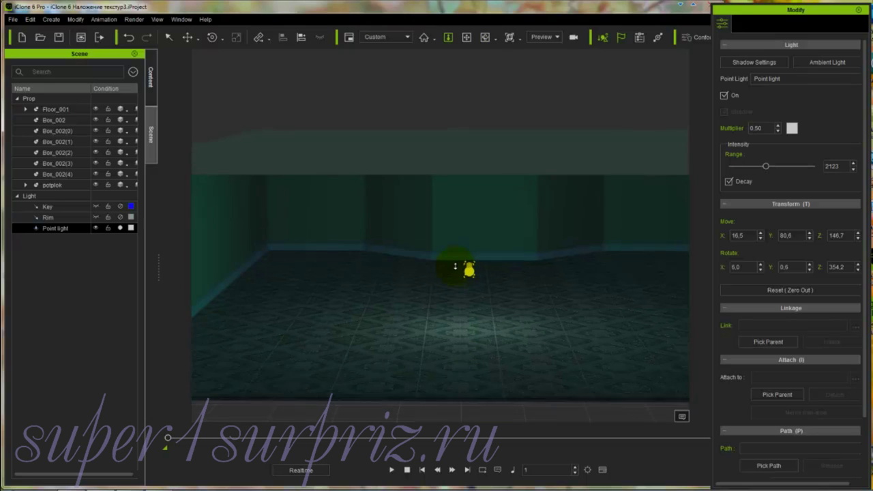
scroll(455, 266, "down", 4)
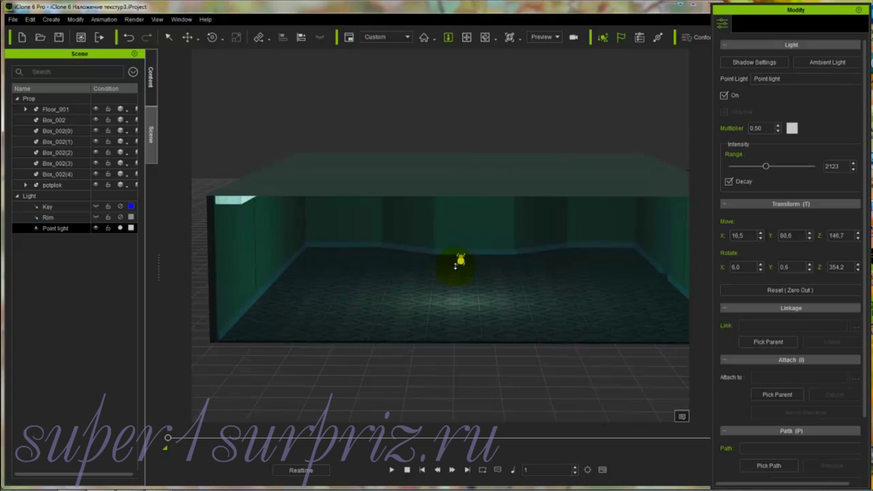
key("w")
left_click(469, 173)
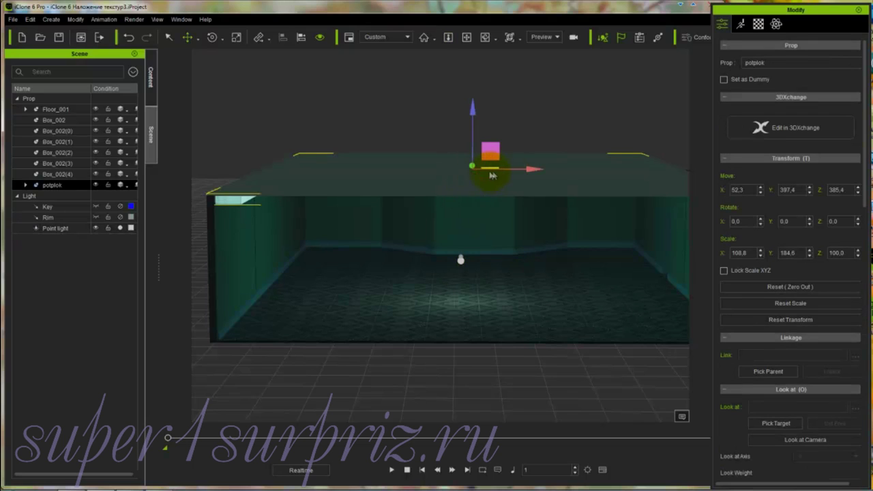
left_click_drag(528, 168, 68, 167)
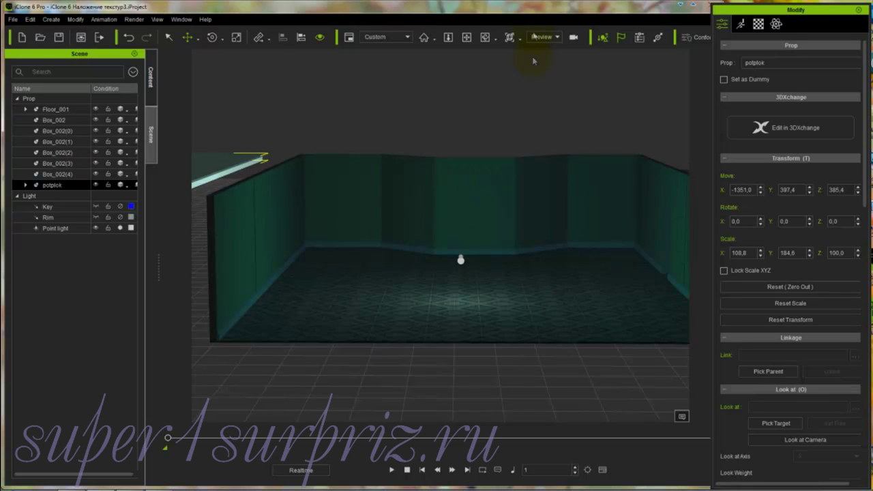
In the front view, raise the point light to about Z 241.2 inside the room.
left_click(513, 38)
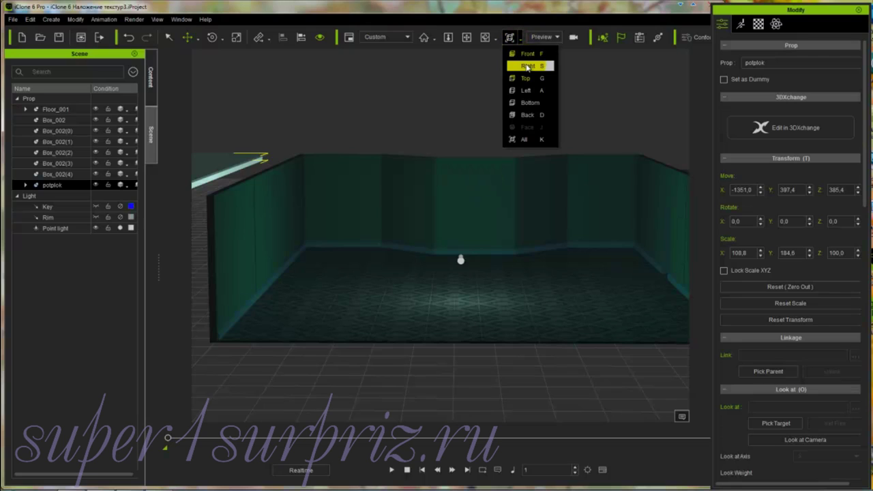
left_click(526, 54)
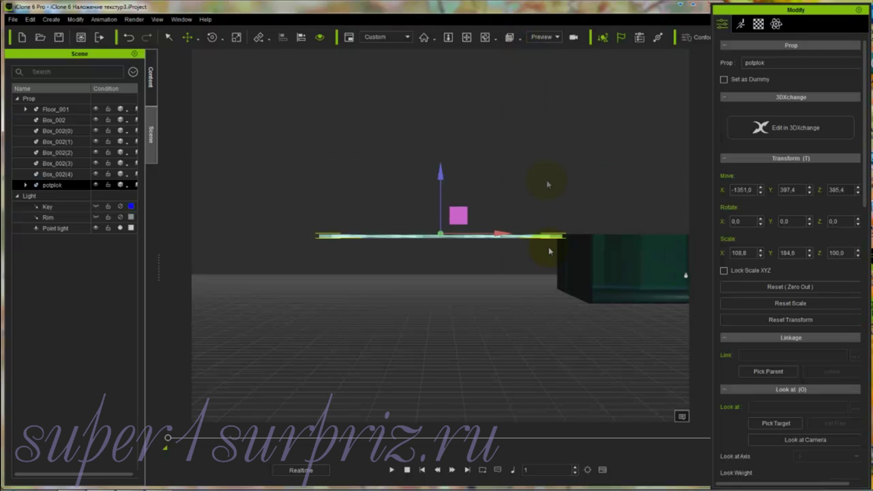
key("x")
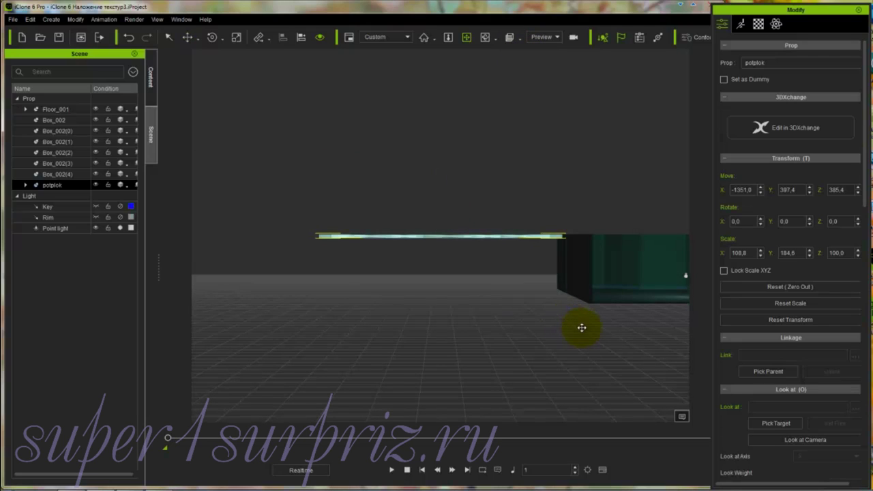
left_click_drag(581, 328, 367, 331)
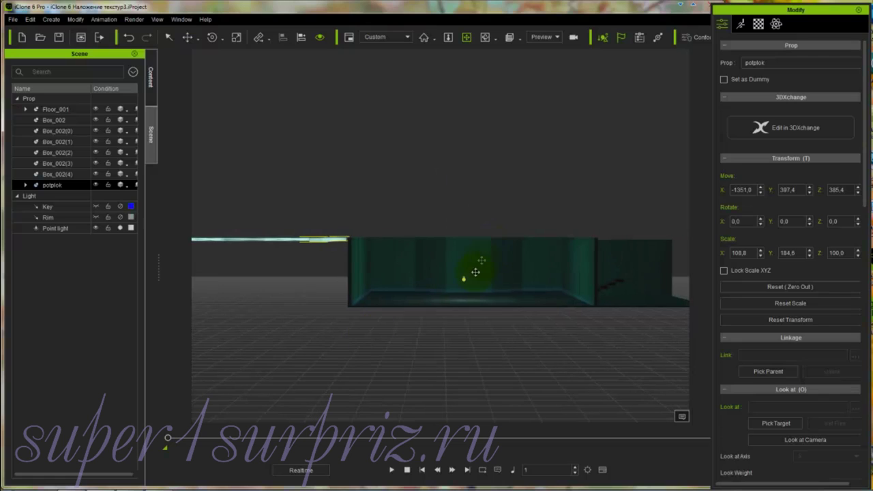
left_click(55, 228)
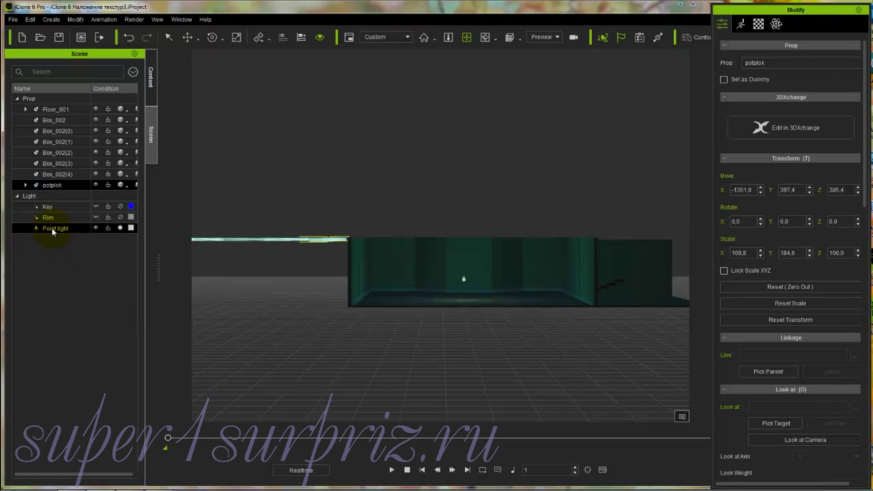
key("w")
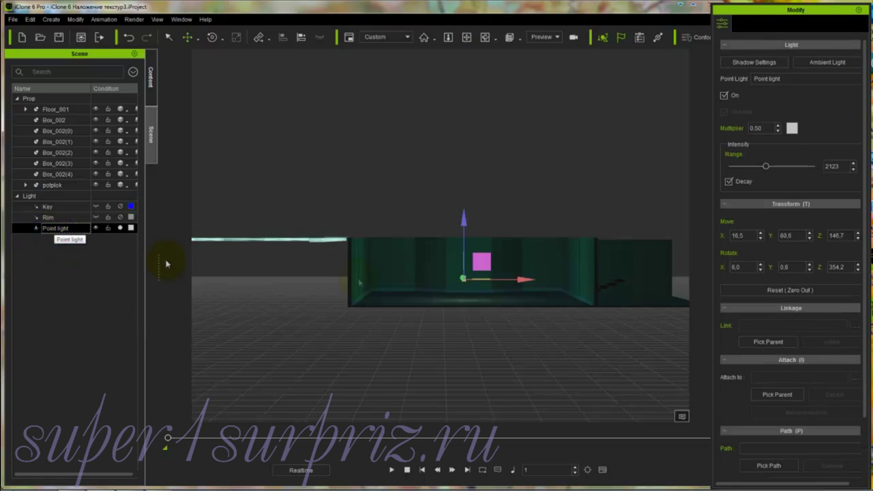
left_click_drag(467, 222, 466, 205)
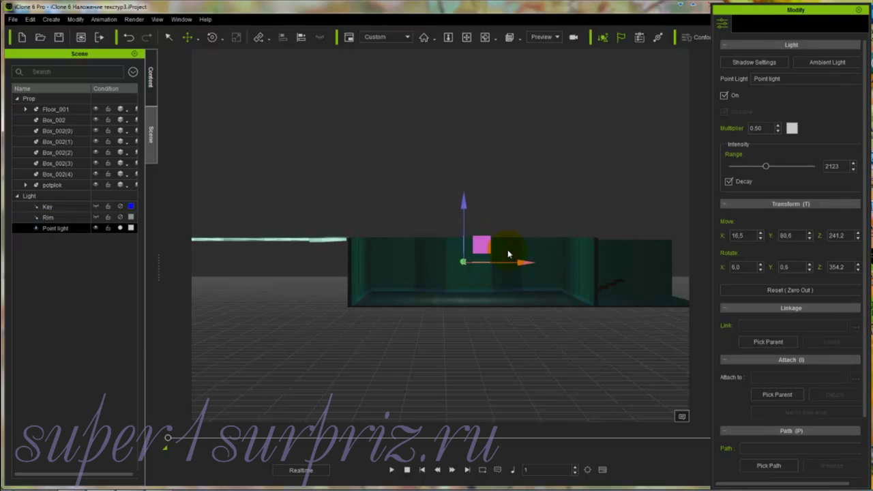
In the top view, move the point light across the floor plan to about X -149.2, Y 20.9.
left_click(520, 40)
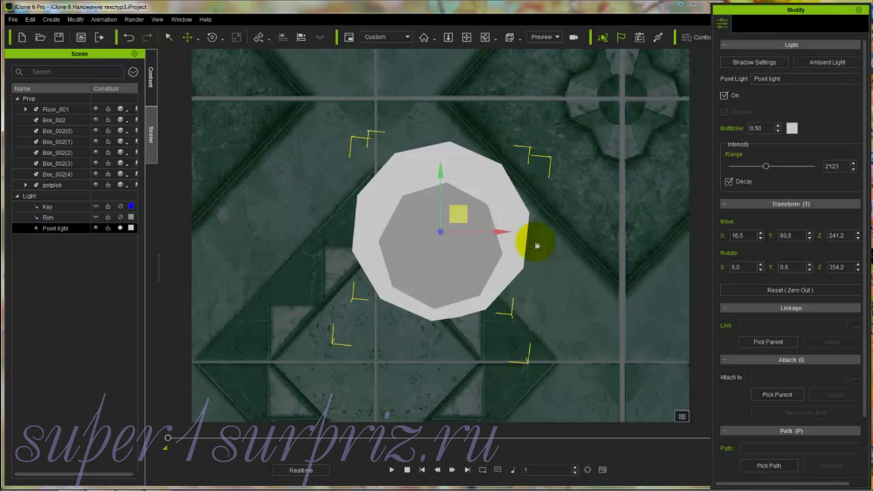
key("z")
left_click_drag(571, 182, 556, 415)
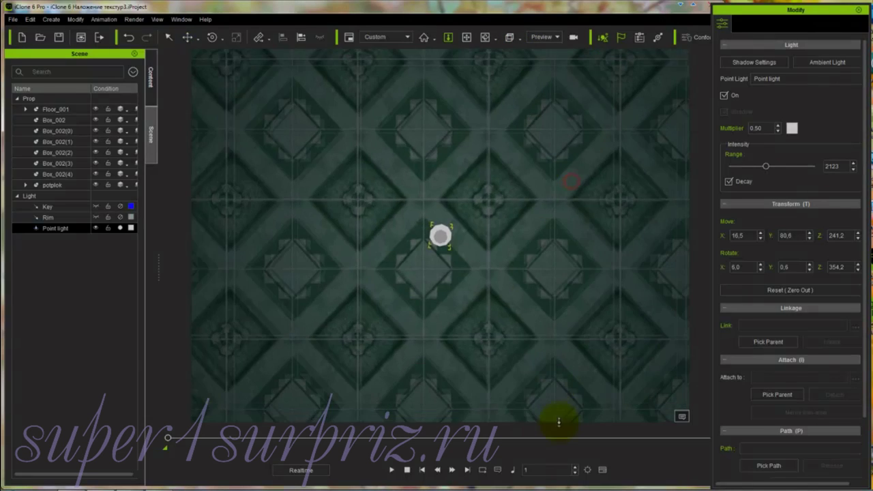
left_click_drag(566, 146, 559, 482)
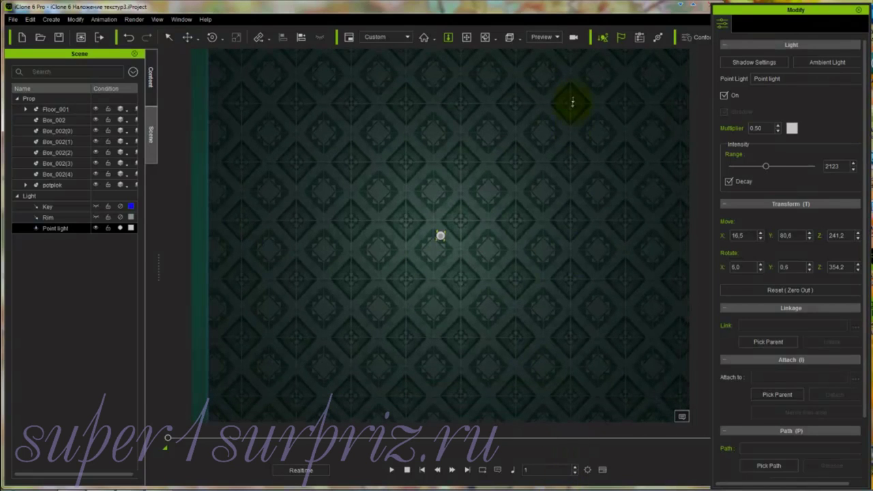
left_click_drag(572, 102, 569, 351)
left_click_drag(574, 141, 562, 321)
key("x")
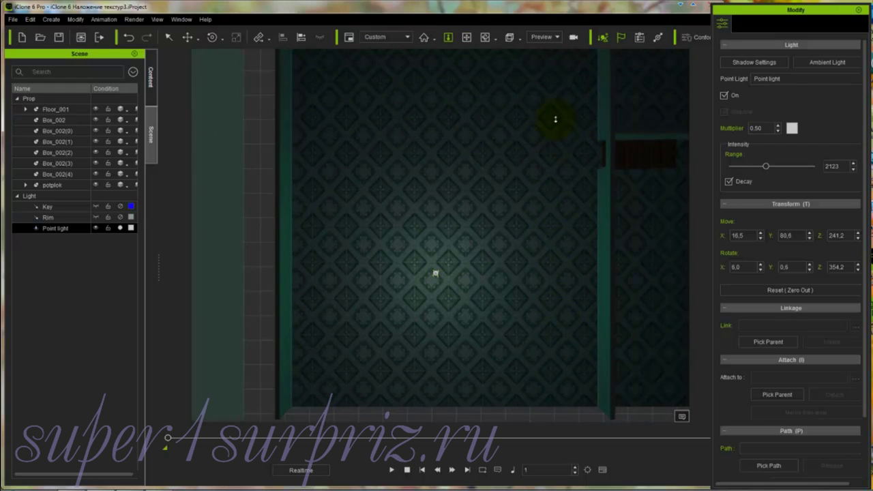
left_click_drag(556, 120, 550, 345)
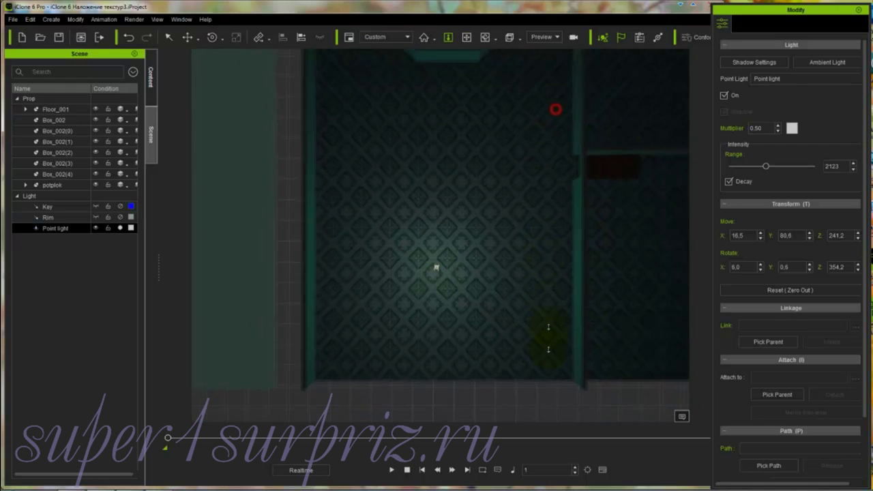
middle_click_drag(526, 205, 528, 250)
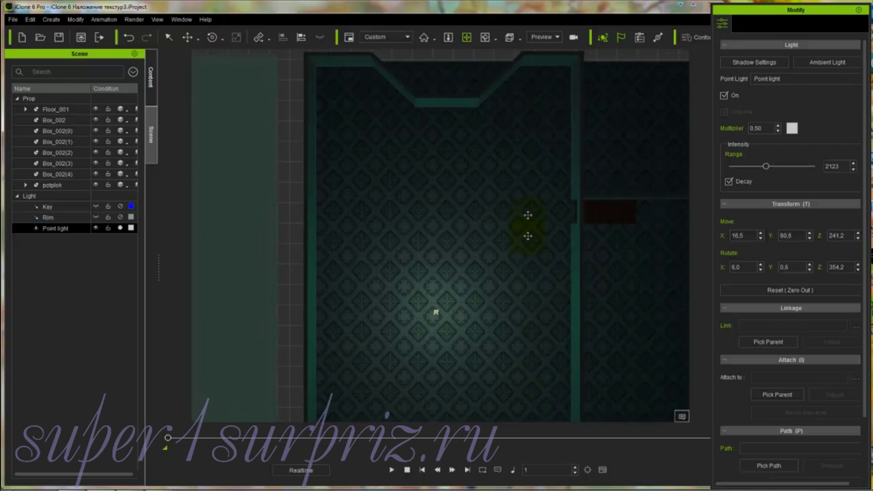
double_click(71, 229)
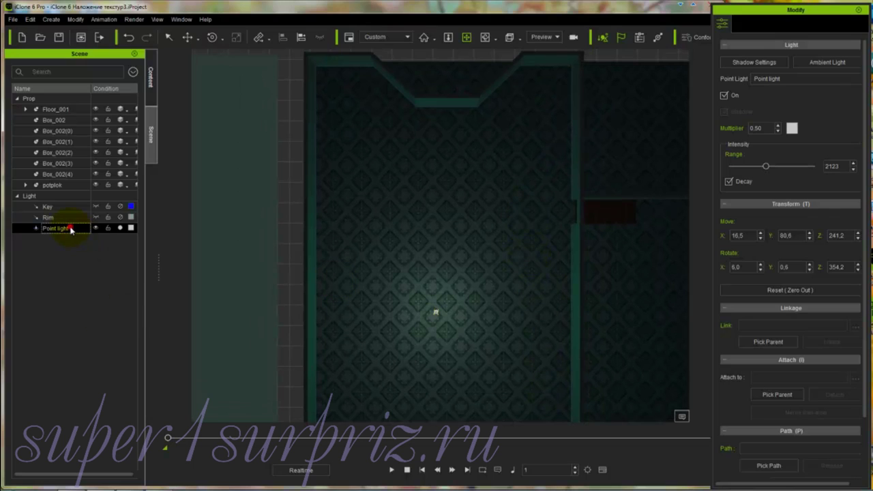
key("Return")
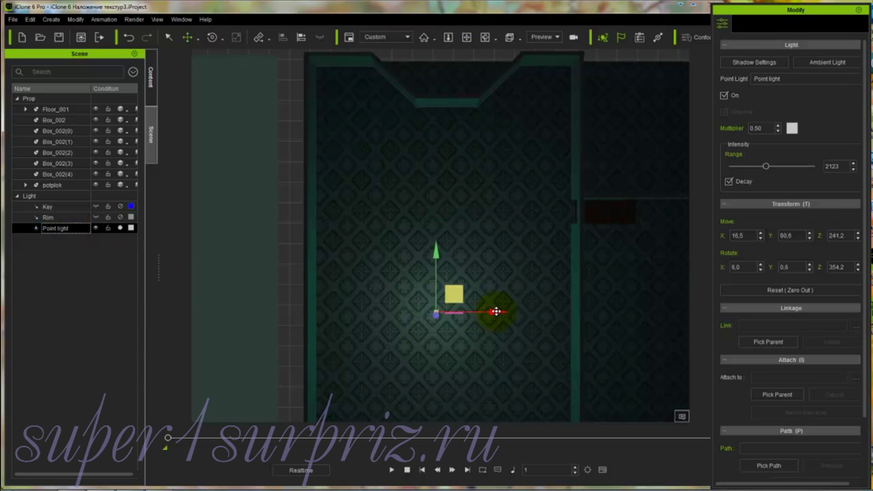
left_click_drag(496, 312, 400, 268)
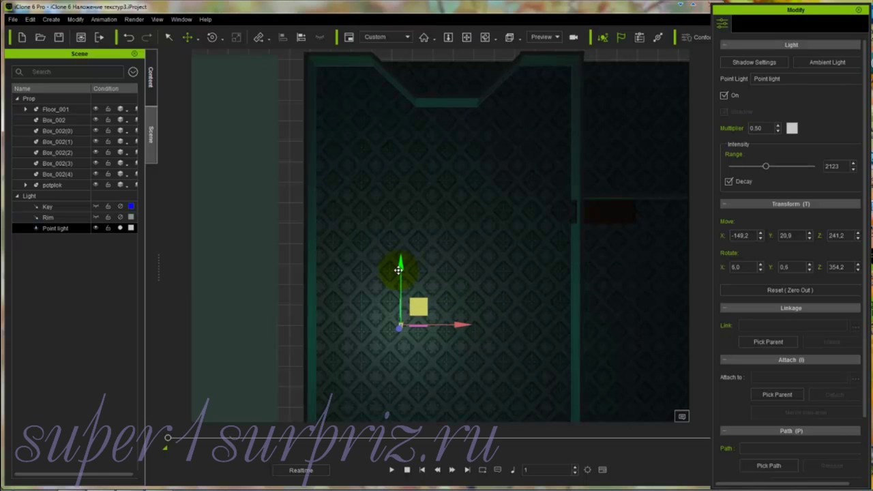
Create a second point light in the scene.
left_click(51, 19)
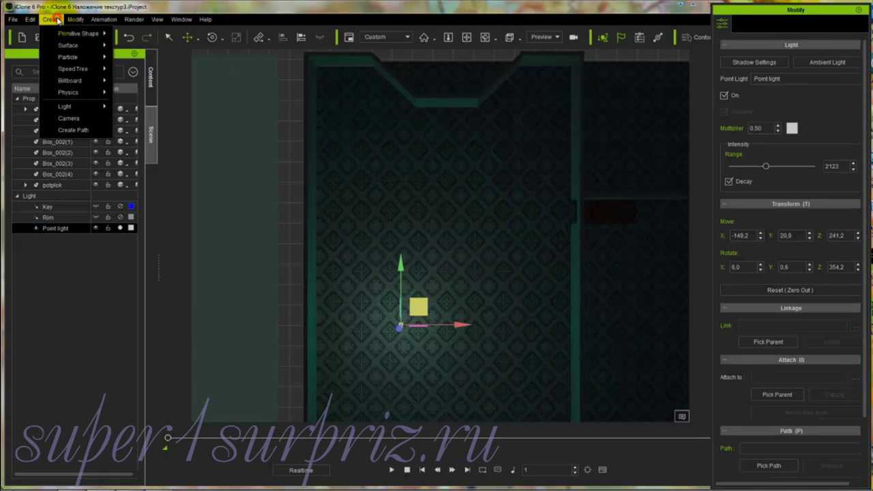
mouse_move(82, 107)
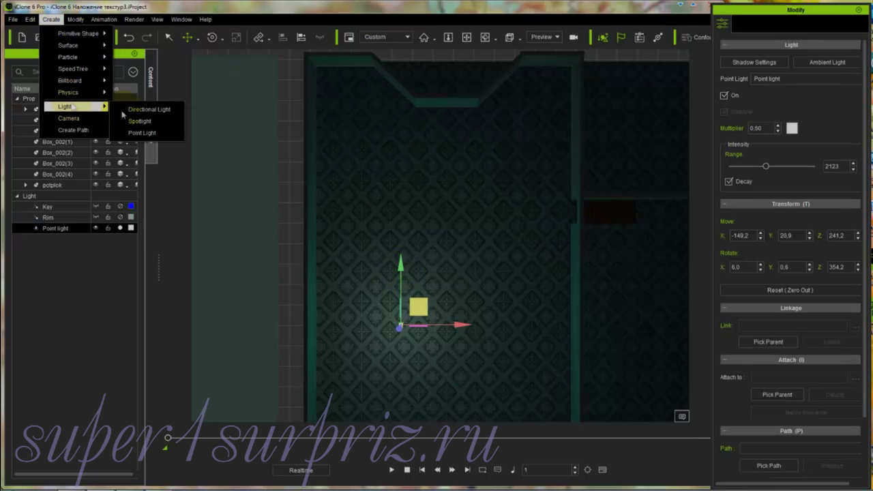
left_click(156, 132)
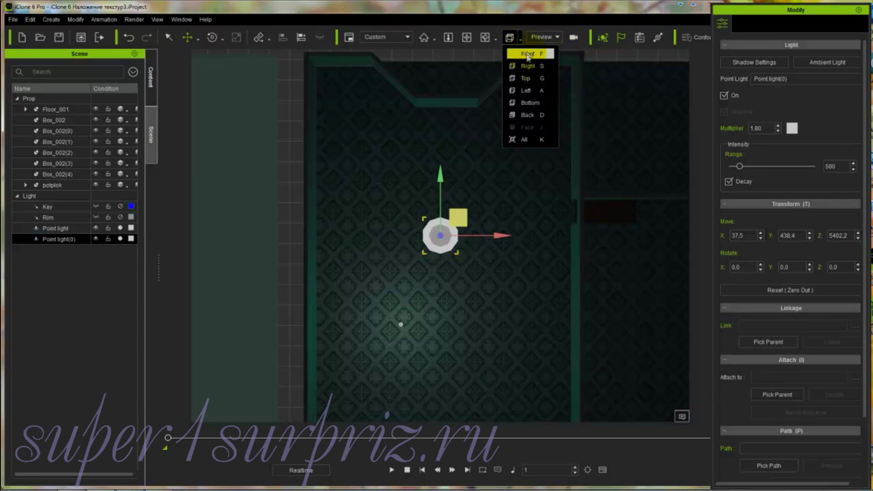
In the front view, lower the second point light into the room to about Z 267.9.
left_click(527, 55)
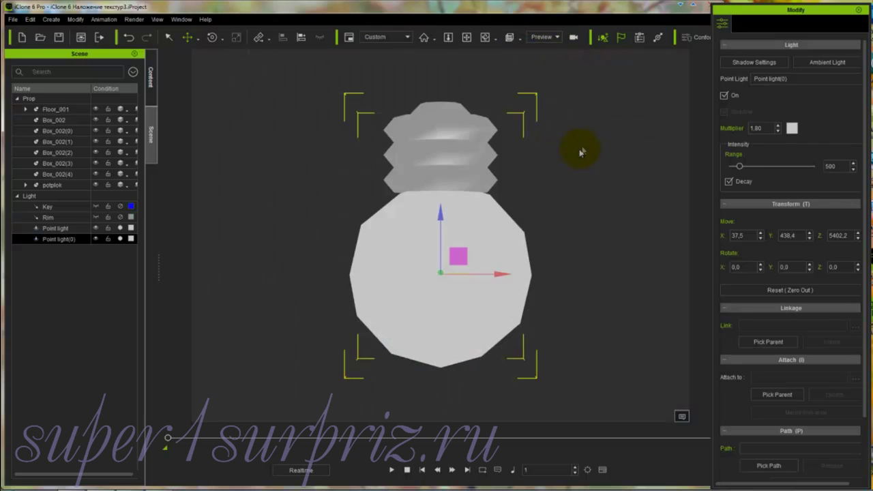
key("z")
left_click_drag(591, 113, 574, 376)
left_click_drag(573, 77, 570, 298)
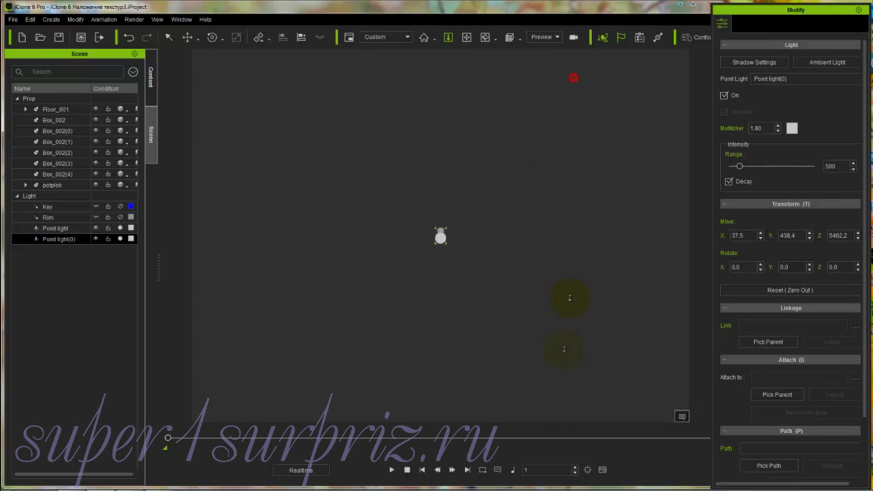
right_click_drag(555, 89, 551, 119)
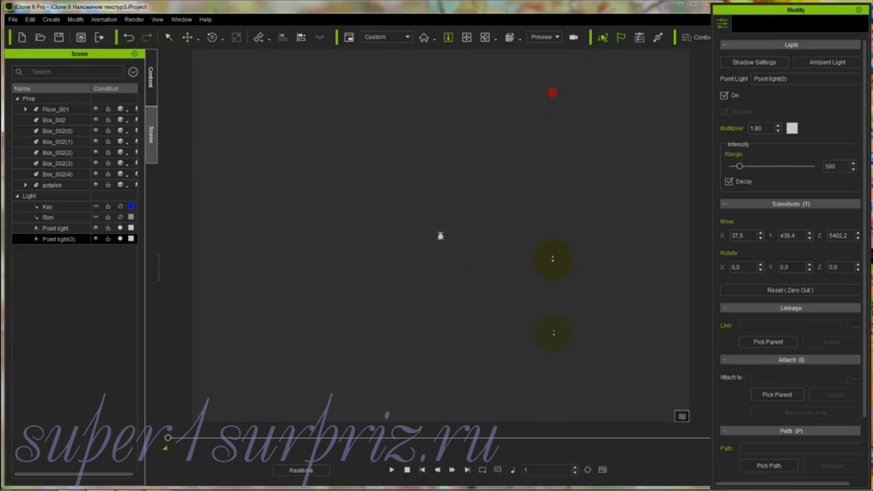
mouse_move(573, 92)
right_mouse_down()
mouse_move(559, 362)
mouse_move(537, 409)
right_mouse_up()
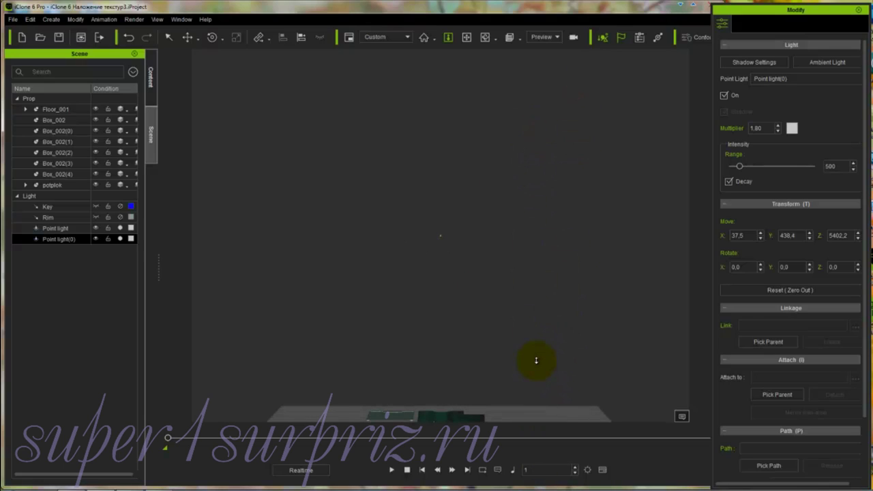
key("f")
left_click_drag(441, 177, 440, 371)
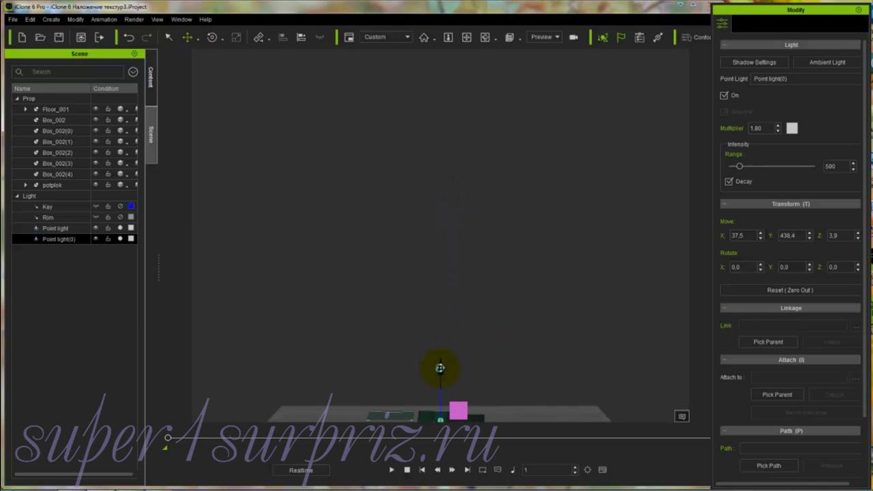
mouse_move(547, 408)
right_mouse_down()
mouse_move(553, 236)
mouse_move(542, 245)
right_mouse_up()
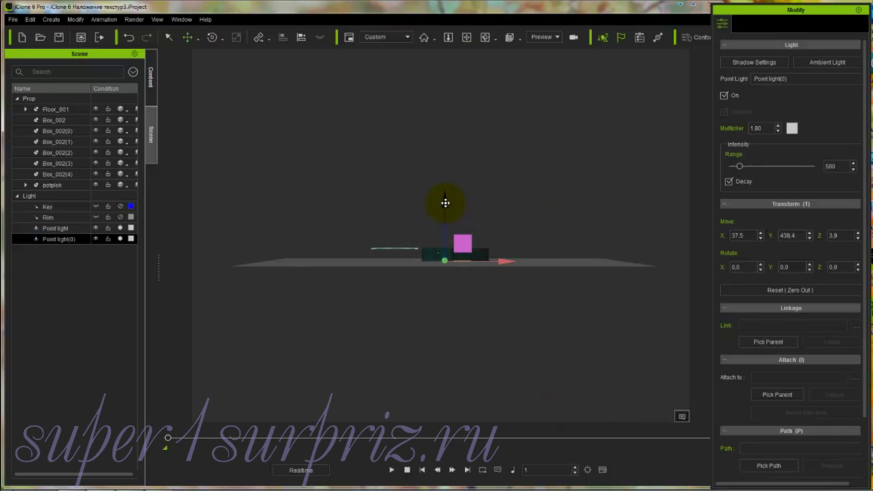
left_click_drag(447, 203, 447, 194)
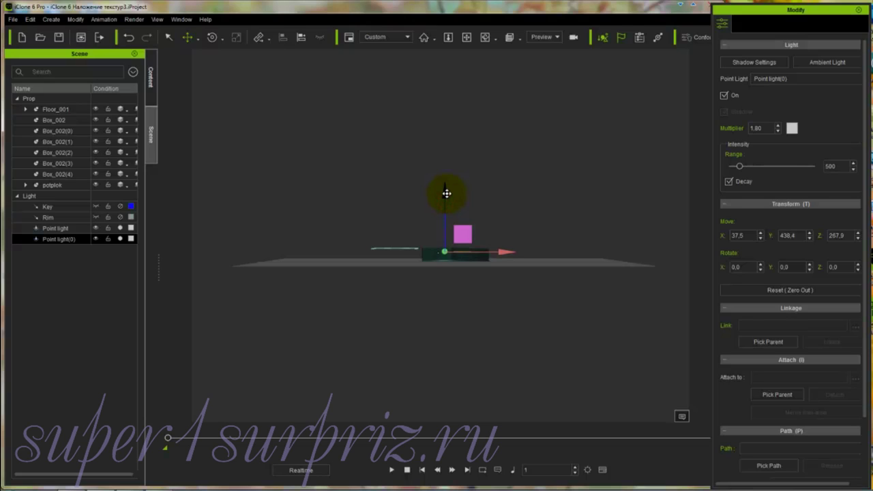
In the top view, move the second point light across the room to about X -127.2, Y 623.7.
left_click(521, 39)
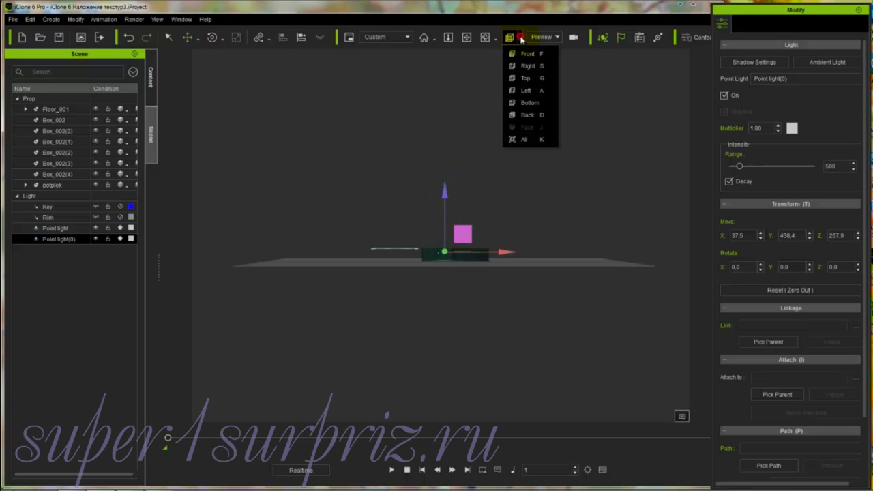
left_click(525, 78)
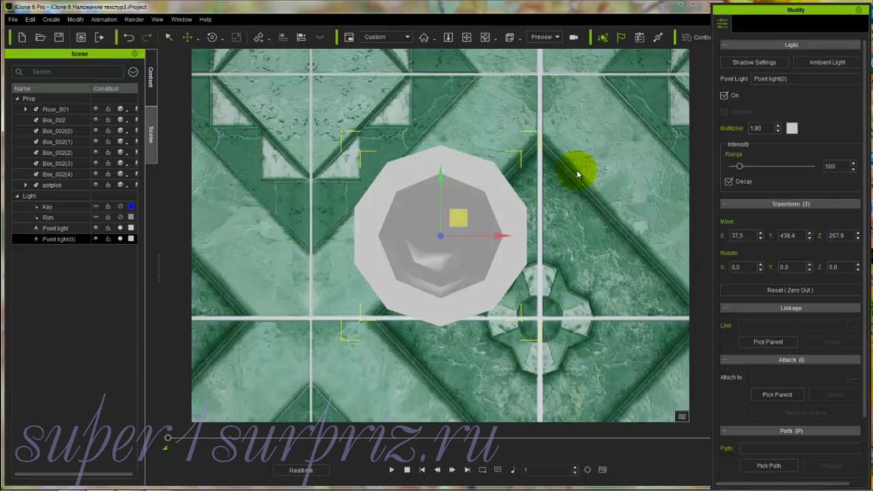
key("z")
left_click_drag(588, 146, 584, 437)
left_click_drag(575, 86, 569, 408)
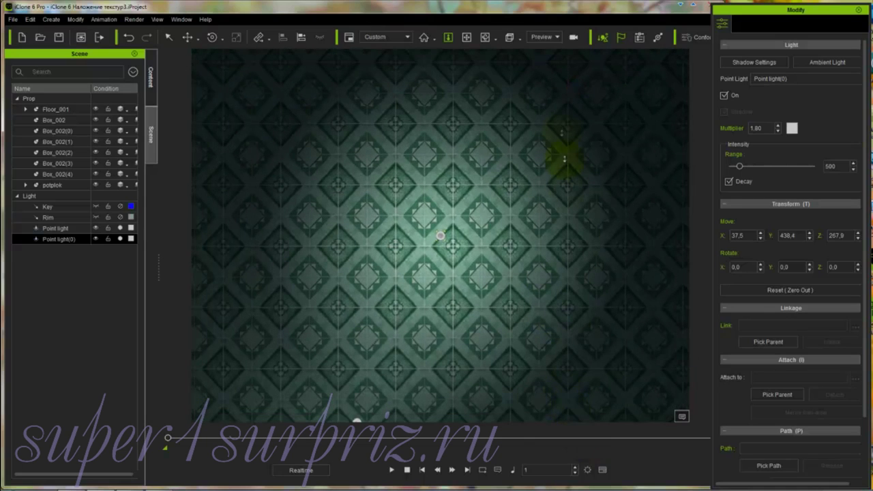
left_click_drag(564, 126, 560, 333)
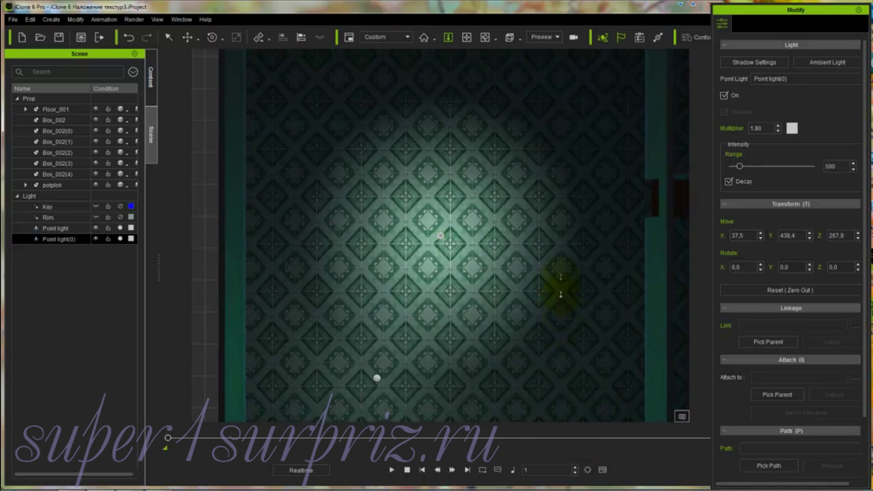
left_click_drag(560, 227, 383, 114)
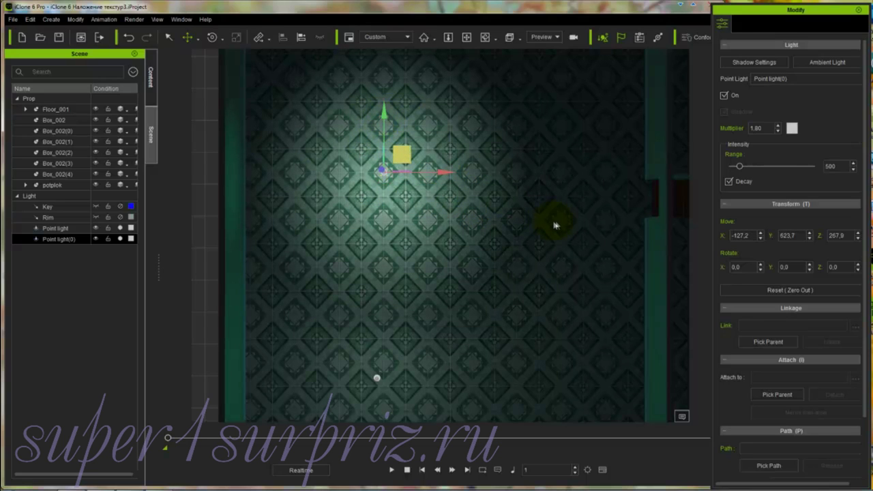
Shift the second point light slightly toward the room's far corner, to about X -161.0, Y 649.5.
key("x")
left_click_drag(562, 202, 568, 247)
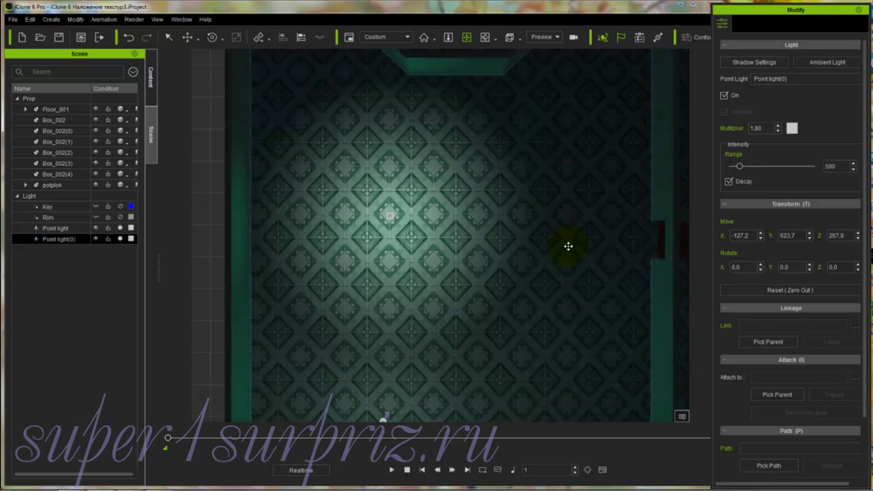
key("z")
left_click_drag(569, 175, 564, 445)
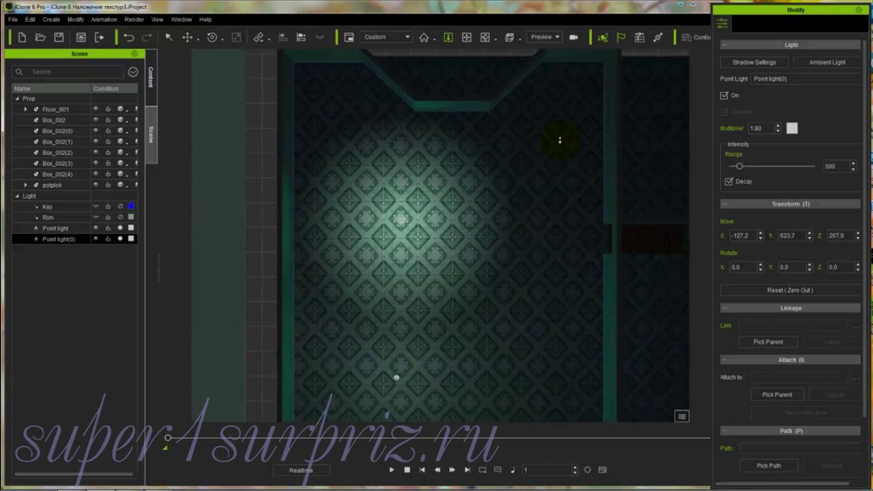
right_click_drag(559, 140, 561, 138)
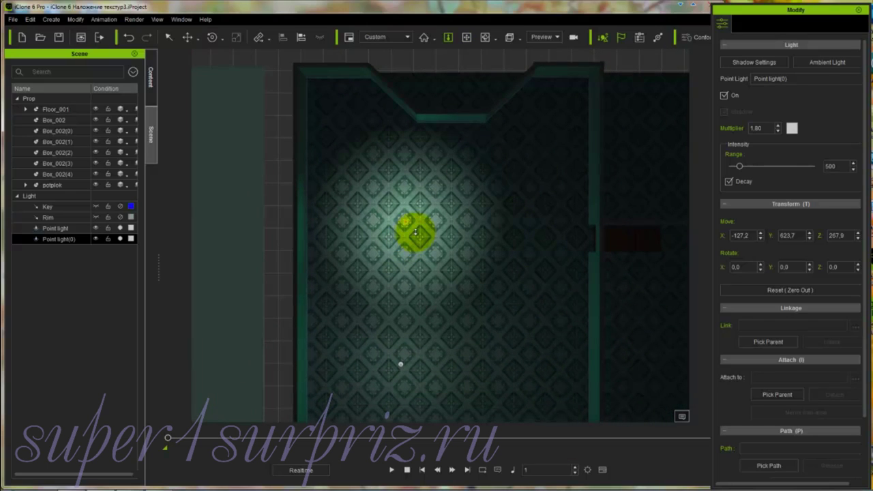
key("w")
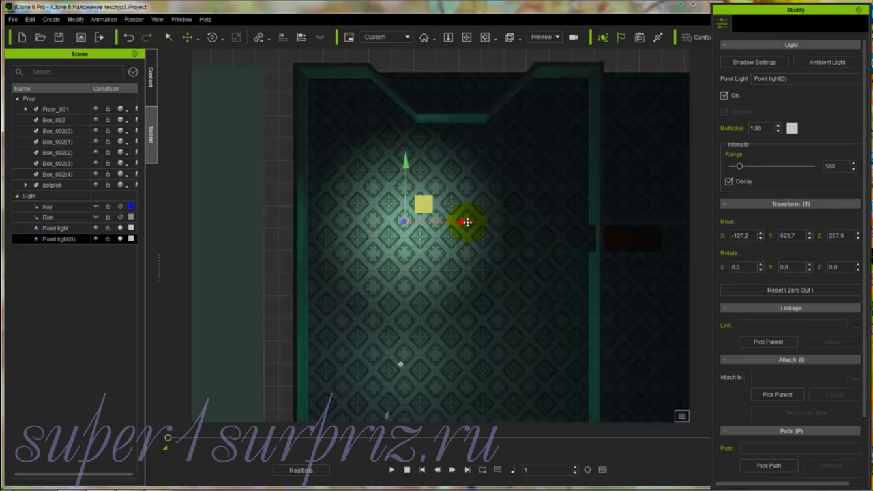
left_click_drag(468, 222, 459, 222)
left_click_drag(400, 162, 399, 154)
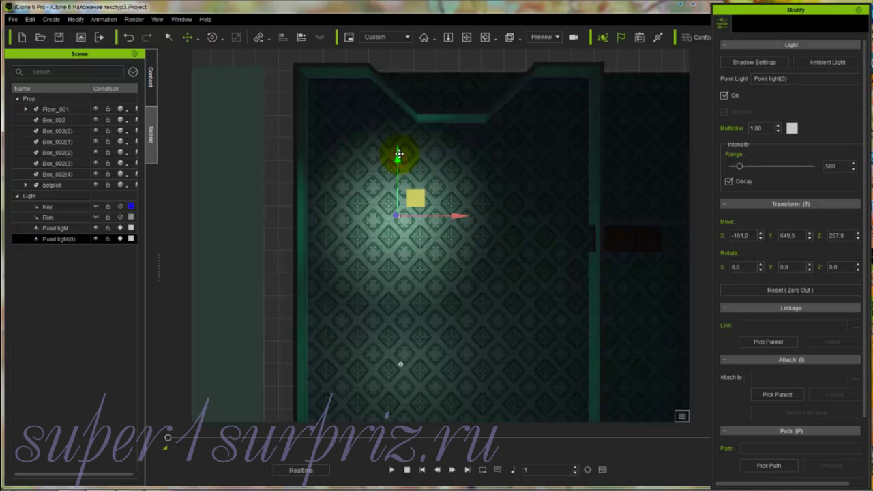
Set the second point light's multiplier to 0.50 and increase its range to about 754.
left_click(758, 128)
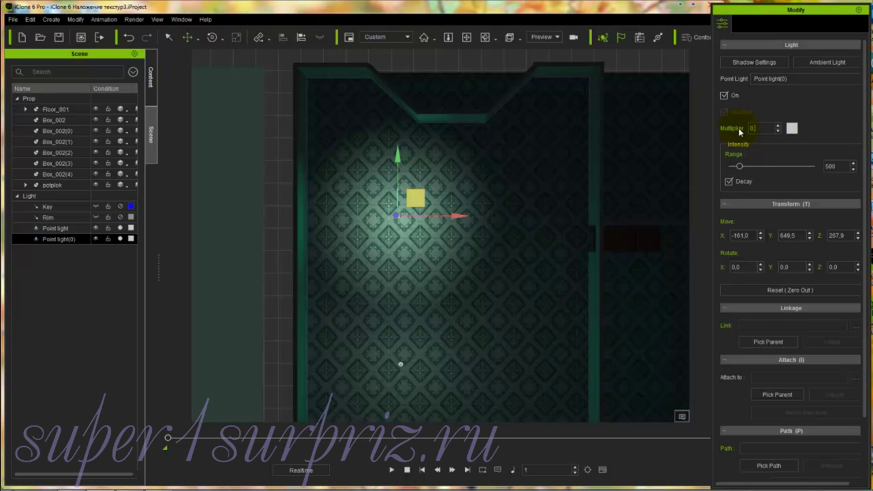
left_click(741, 167)
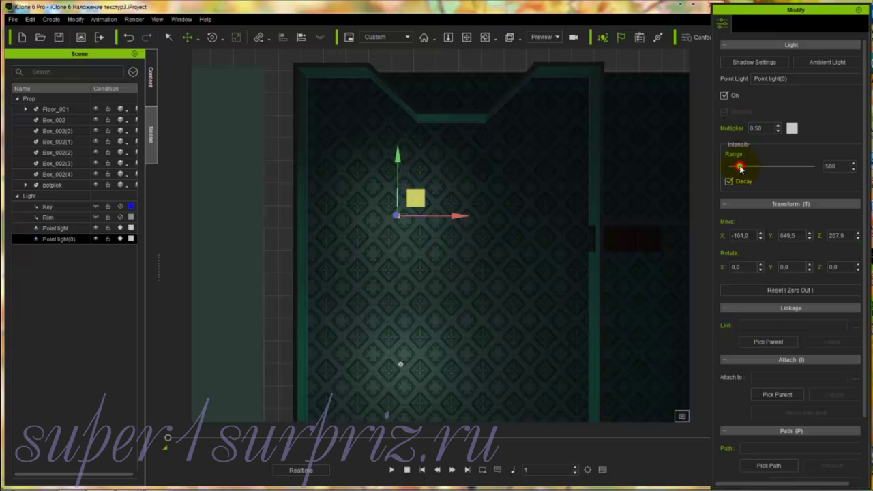
left_click_drag(741, 169, 744, 168)
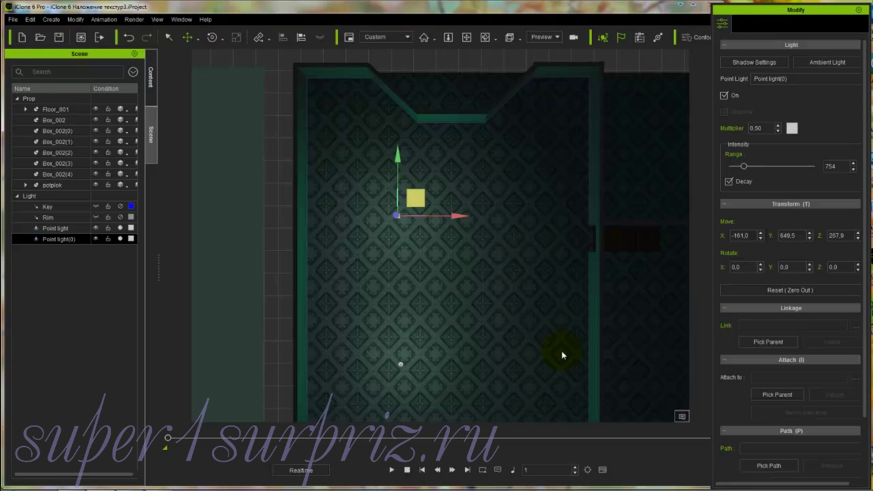
Create a third point light and move it along the X axis to about X 85.6.
key("z")
left_click_drag(557, 355, 554, 239)
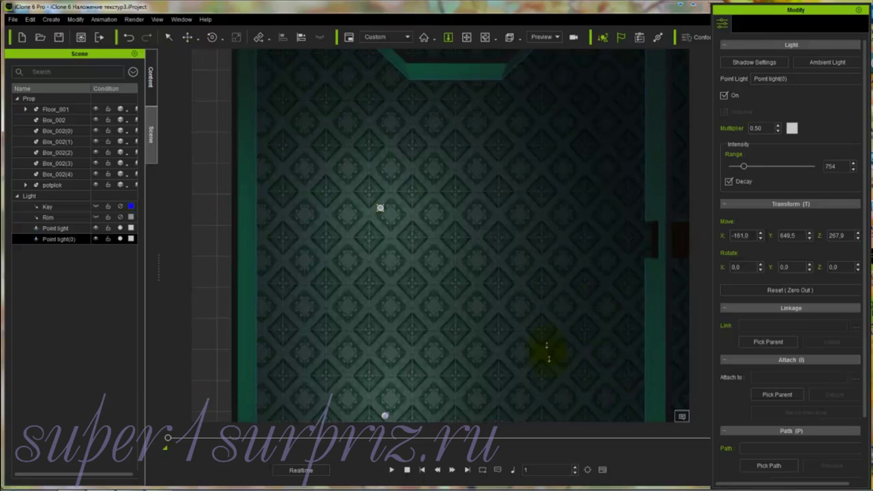
left_click_drag(548, 352, 561, 75)
left_click_drag(561, 353, 566, 165)
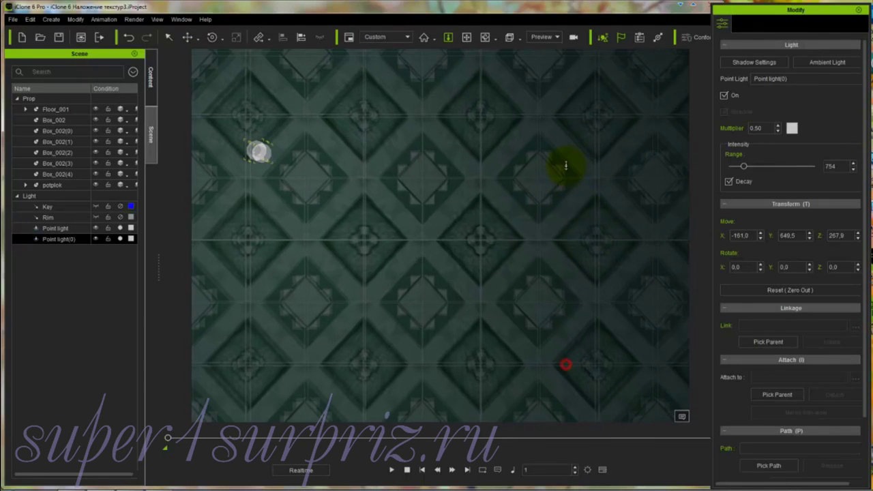
left_click(53, 21)
mouse_move(62, 112)
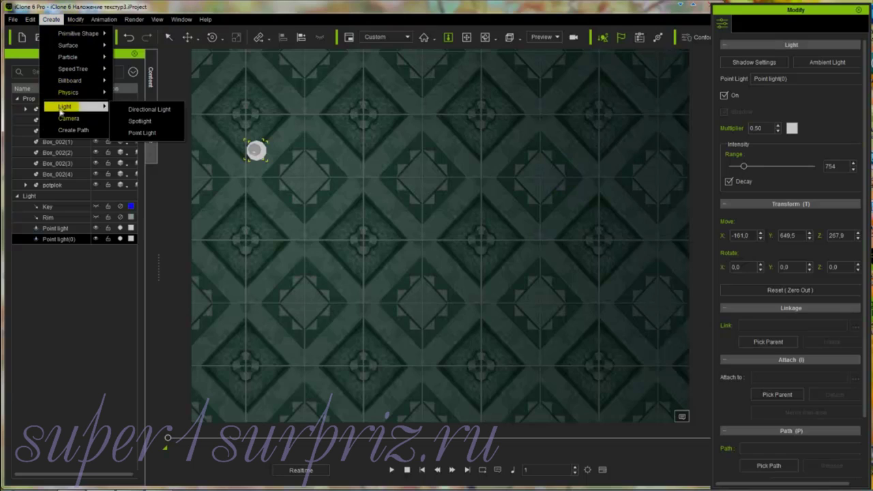
left_click(143, 133)
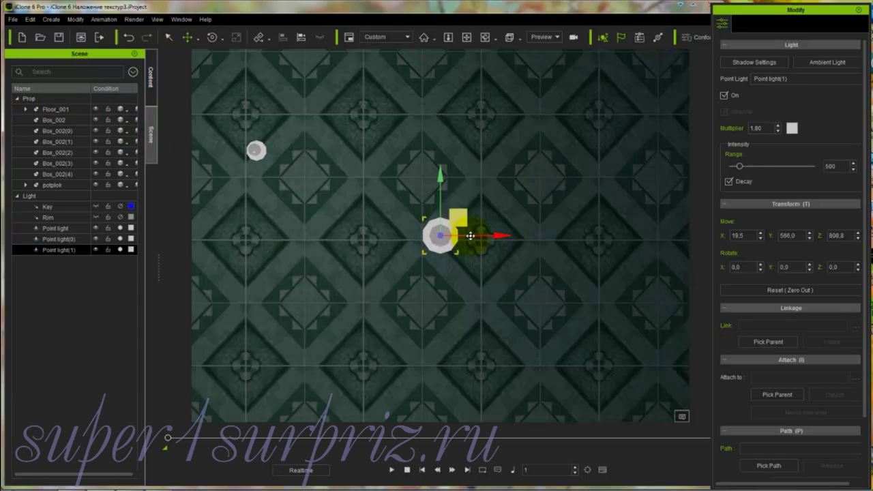
left_click_drag(473, 237, 594, 237)
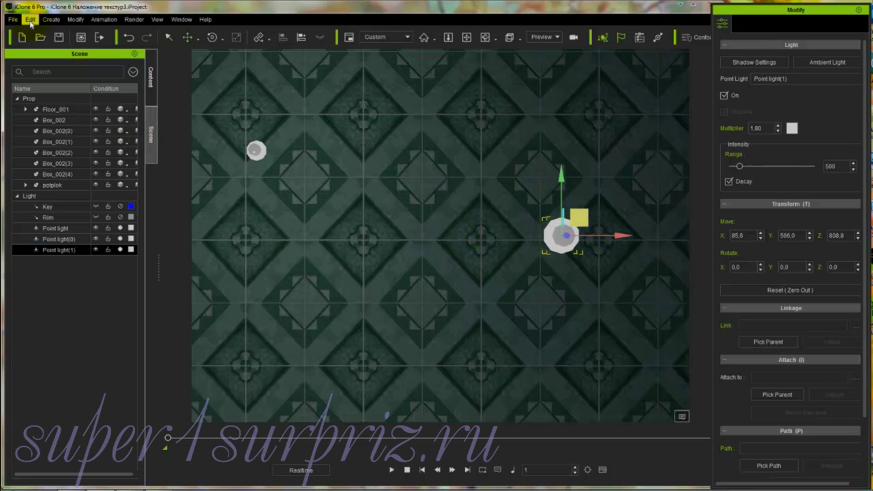
Create a fourth point light and move it to about X 89.7, Y 481.1.
left_click(51, 19)
mouse_move(68, 106)
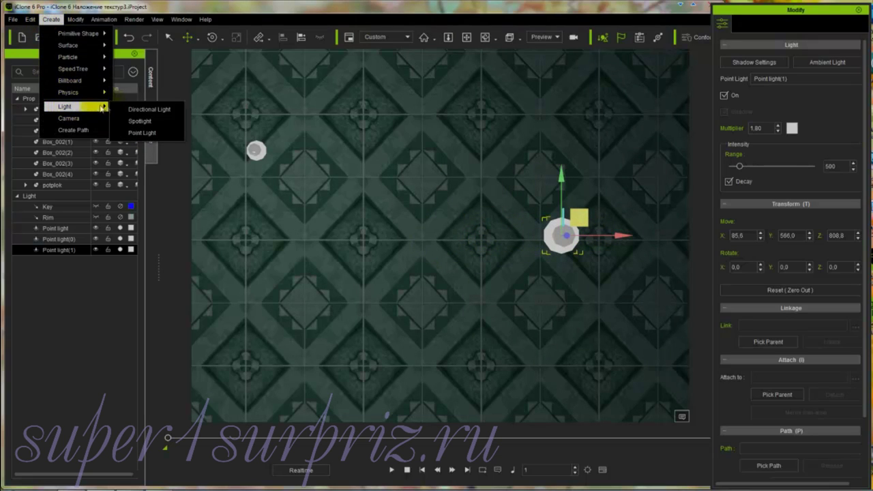
left_click(141, 131)
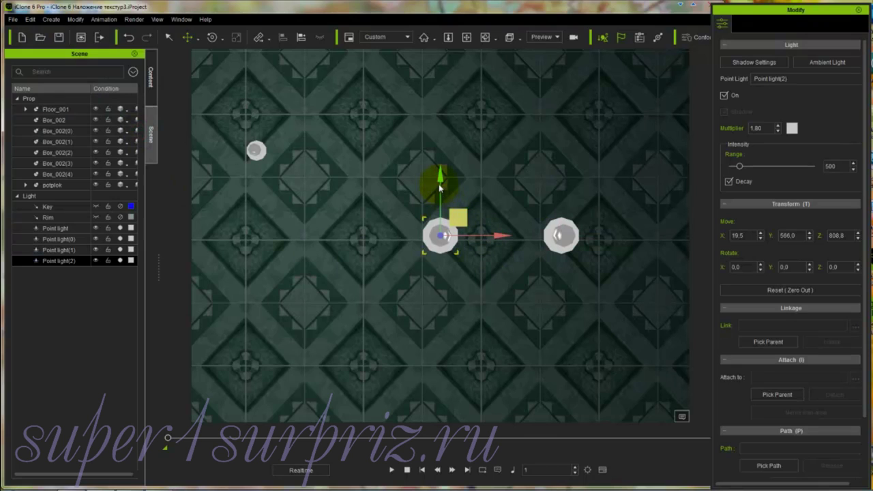
left_click_drag(440, 183, 440, 336)
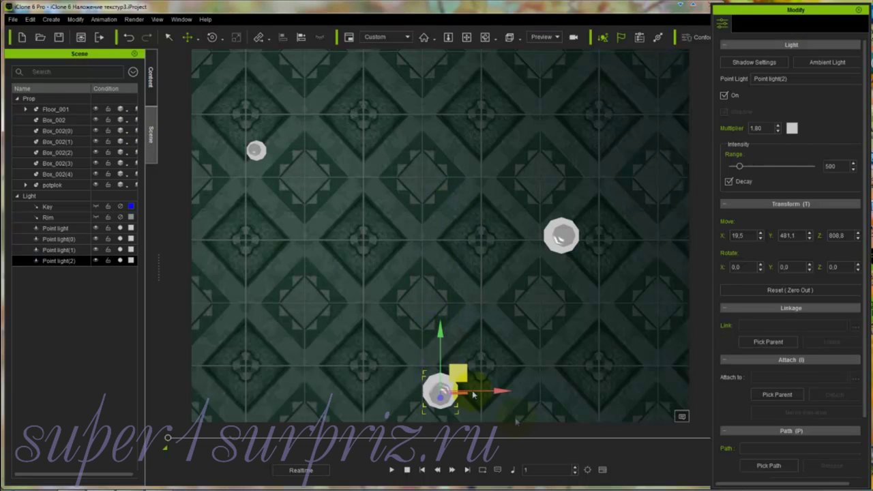
left_click_drag(498, 389, 628, 389)
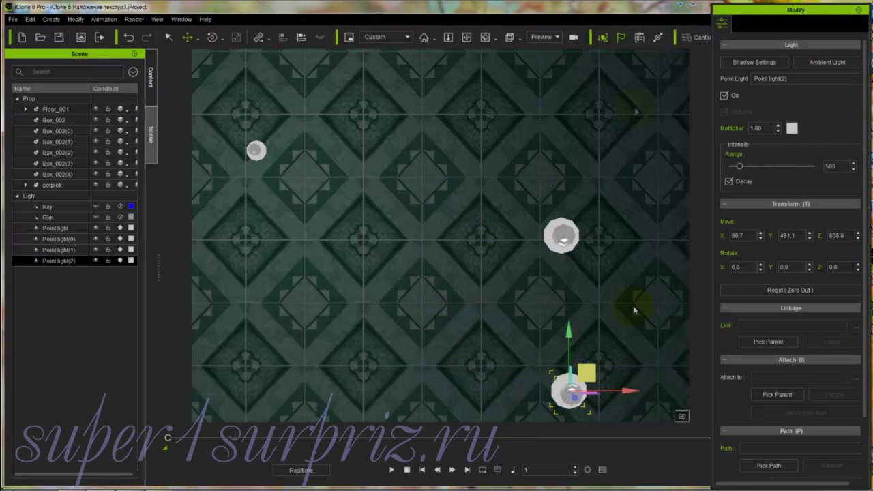
In the front view, lower the fourth point light into the room to about Z 151.1.
left_click(519, 38)
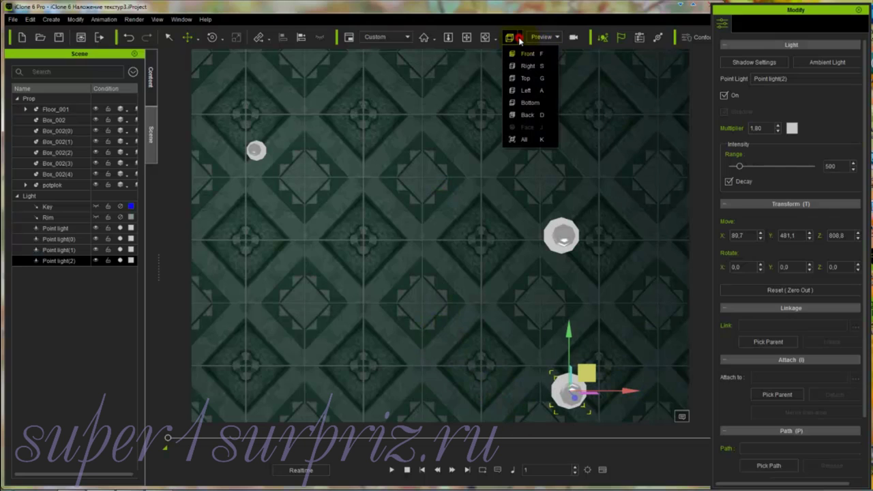
left_click(527, 53)
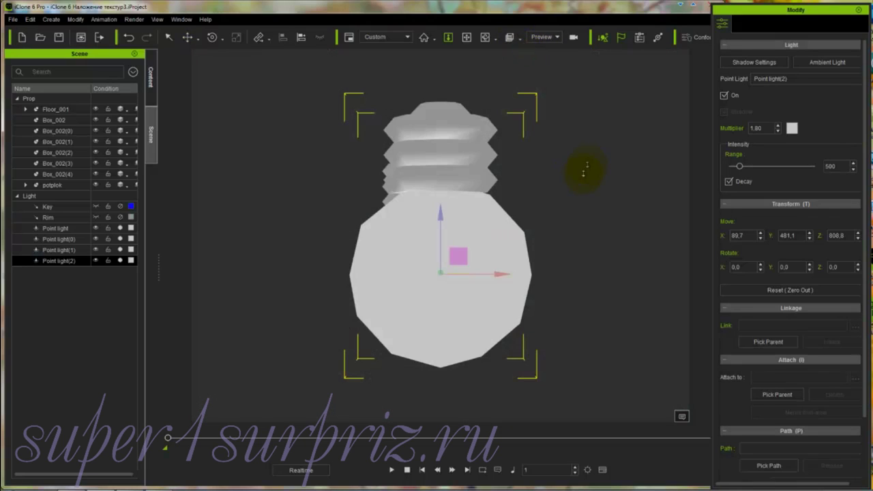
left_click_drag(590, 139, 590, 273)
left_click_drag(563, 75, 555, 488)
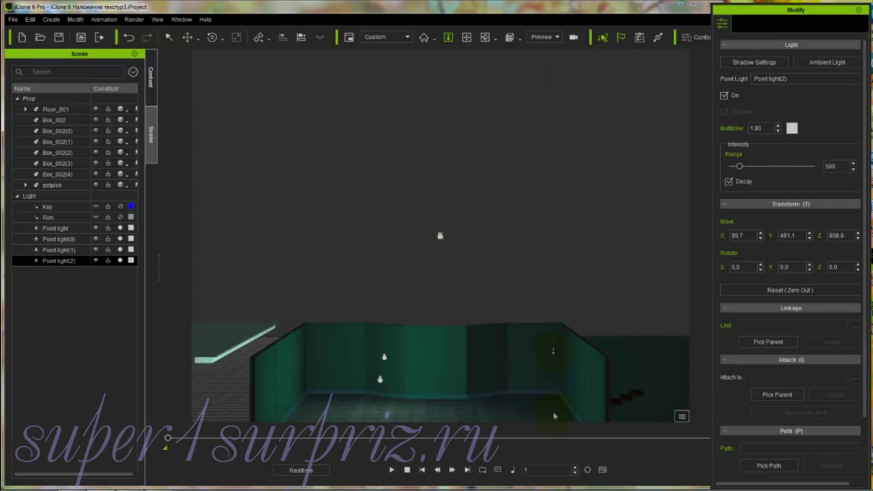
key("w")
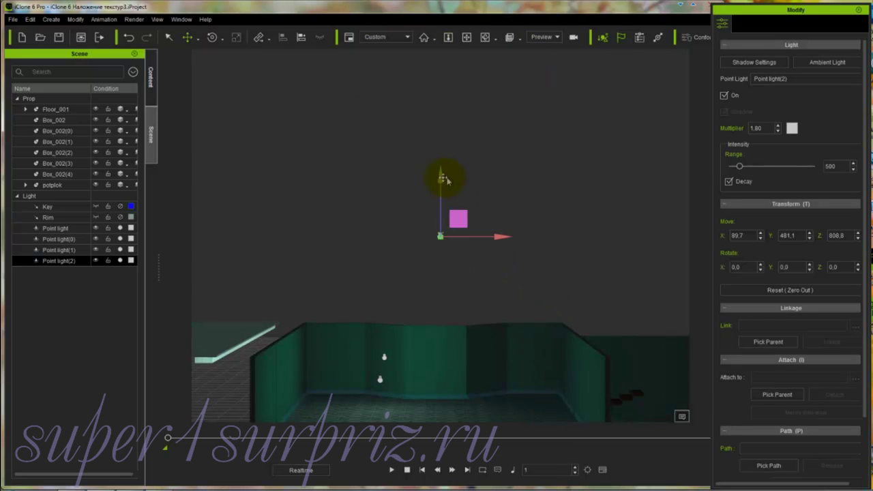
left_click_drag(441, 179, 434, 333)
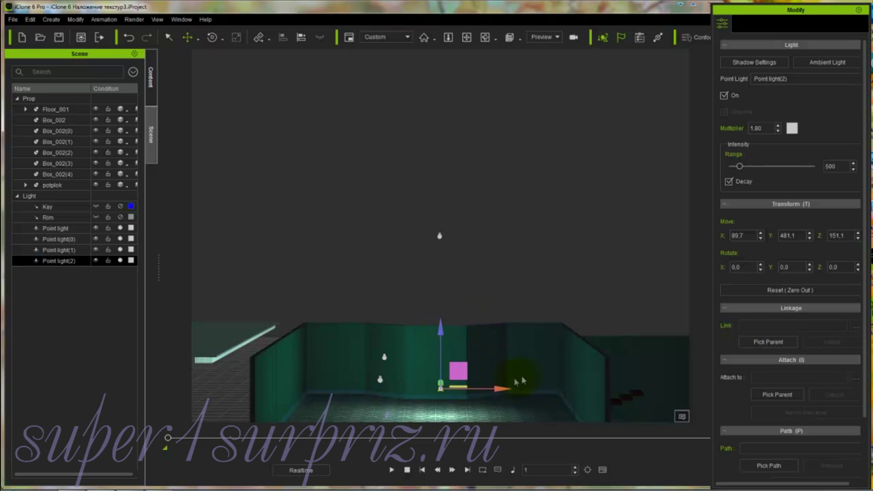
Lower the third point light into the room to about Z 268.9 and shift it along X toward the doorway wall.
key("x")
left_click_drag(524, 374, 525, 238)
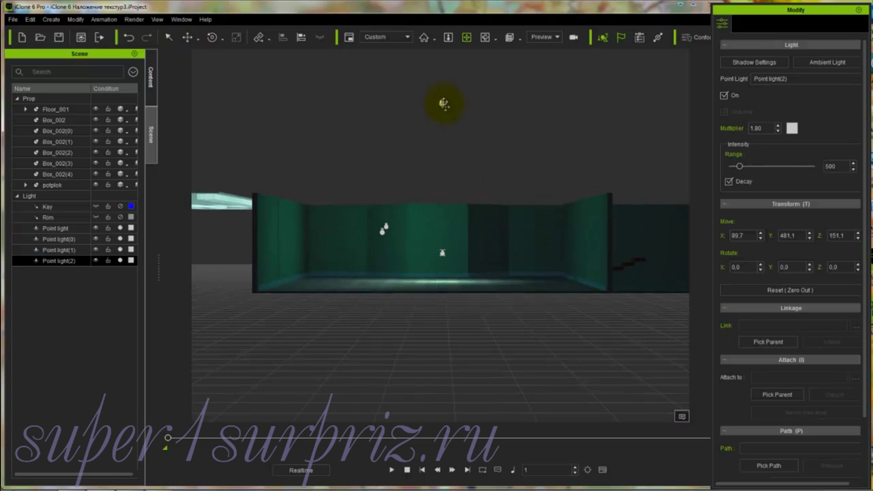
key("w")
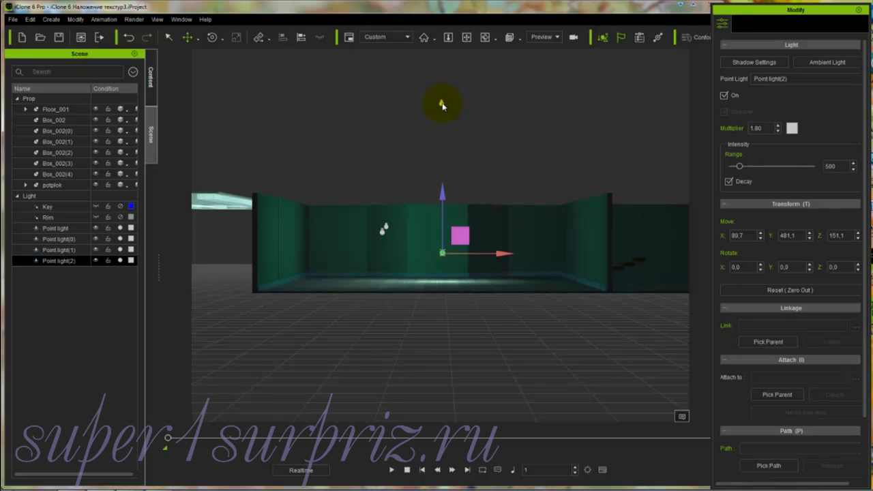
left_click(442, 102)
left_click_drag(443, 67, 438, 174)
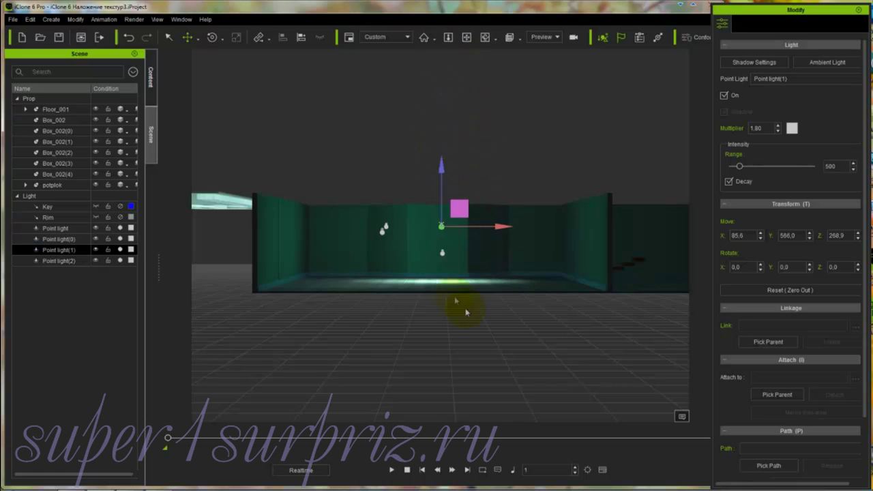
left_click_drag(502, 226, 555, 226)
Move the fourth point light to about X 326.0 and raise it to about Z 269.2.
left_click(443, 255)
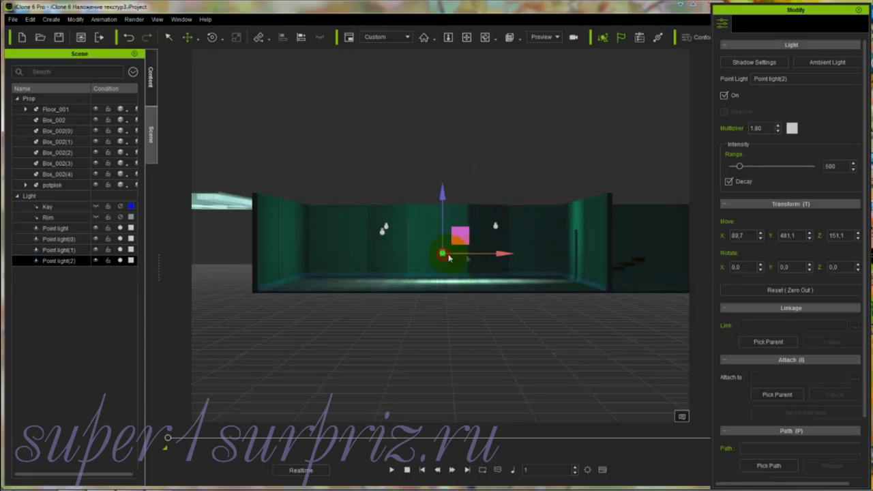
left_click_drag(502, 253, 553, 252)
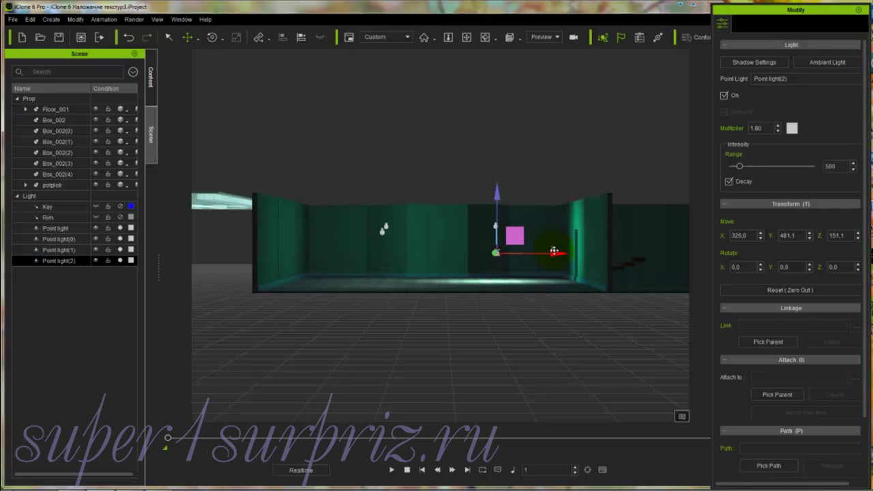
left_click_drag(497, 192, 497, 165)
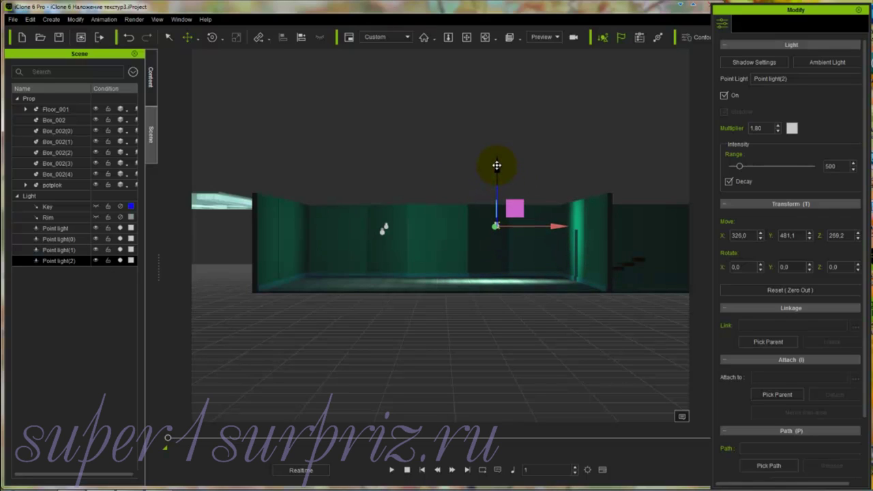
In the top view, move the fourth point light to about Y 64.3 and set its multiplier to 0.5.
left_click(516, 39)
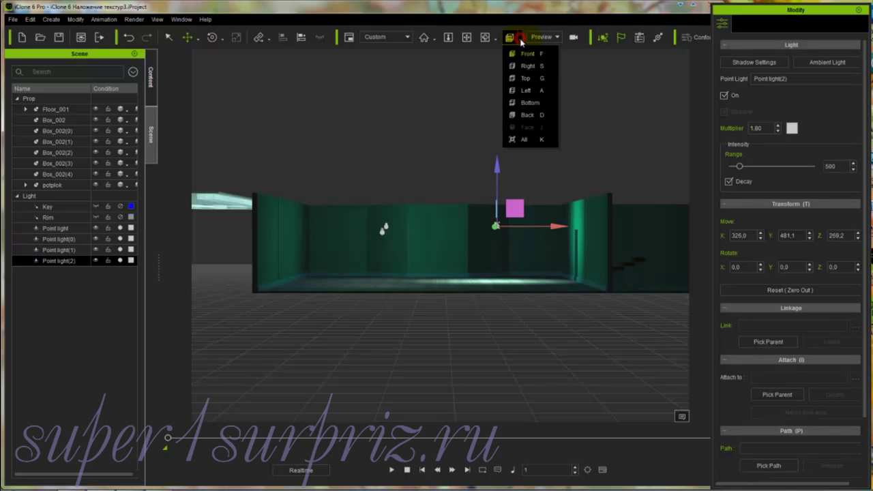
left_click(525, 78)
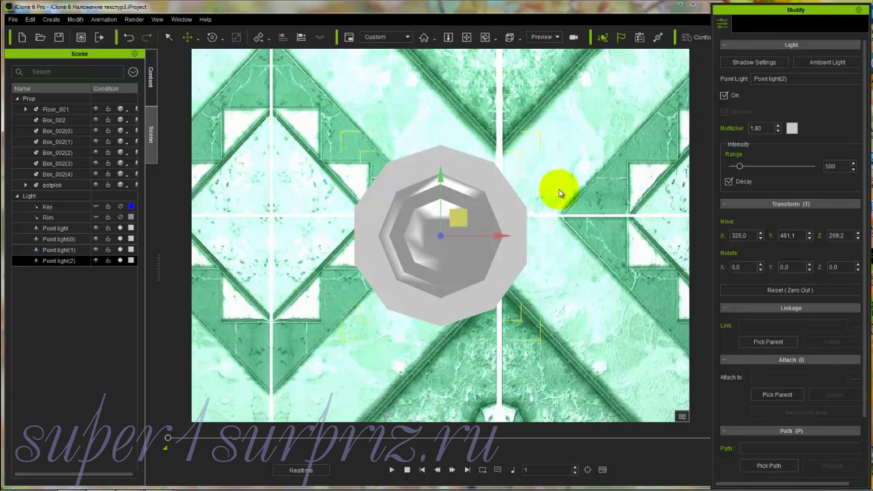
scroll(577, 123, "down", 5)
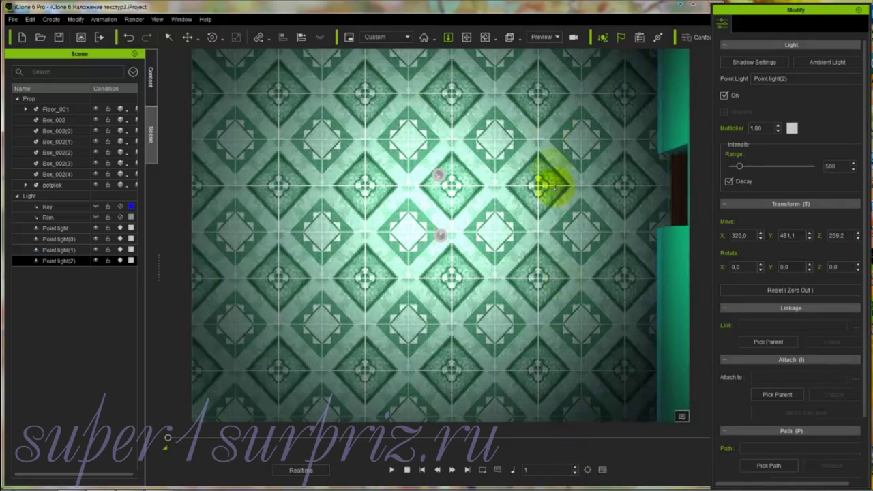
left_click_drag(548, 71, 535, 439)
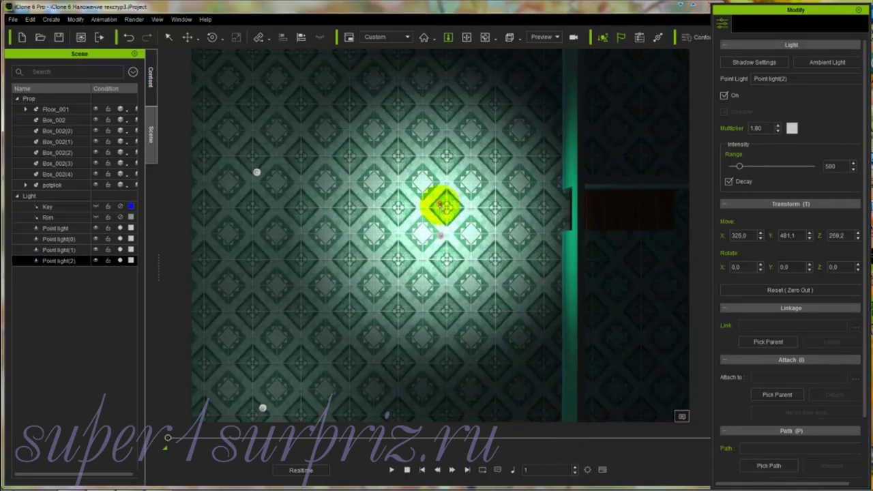
left_click_drag(442, 205, 438, 332)
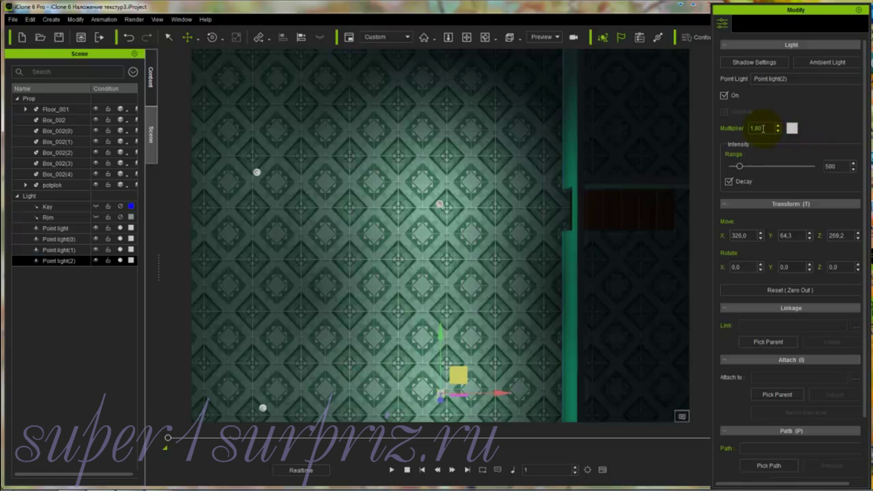
left_click_drag(765, 128, 741, 129)
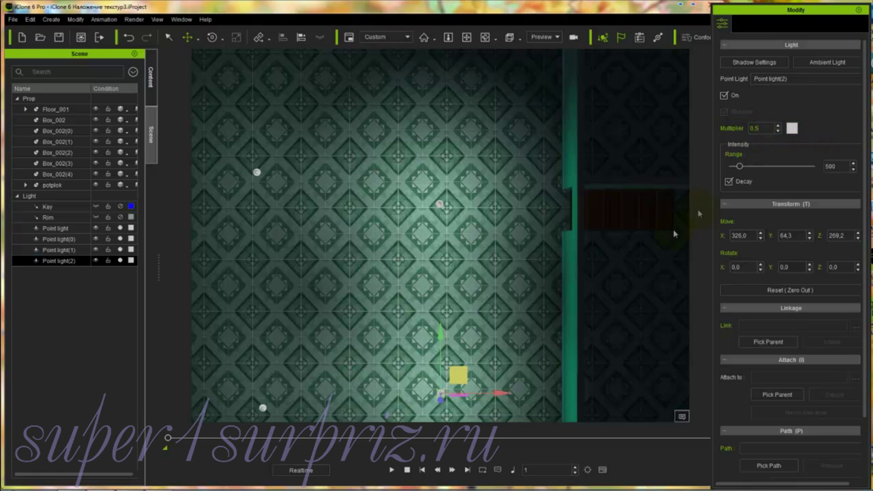
Move the third point light to about Y 647.2 and set its multiplier to 0.5.
left_click(441, 203)
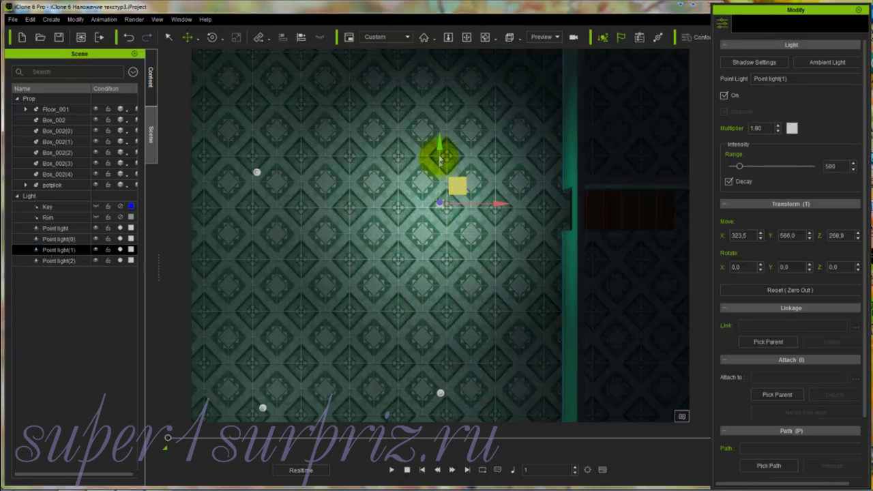
left_click_drag(440, 151, 445, 121)
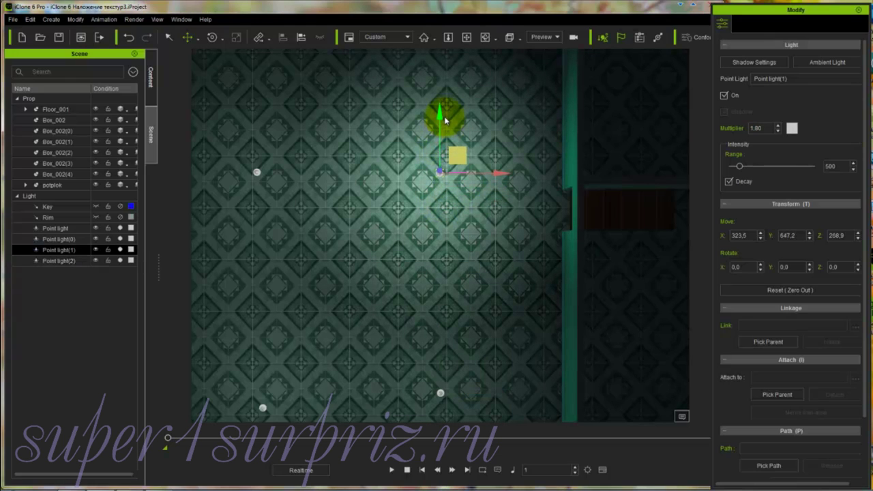
left_click_drag(765, 128, 736, 132)
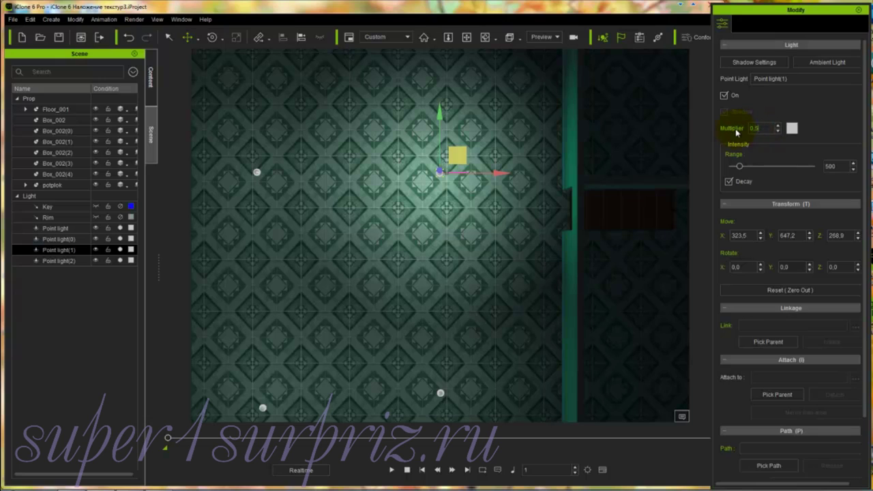
key("Return")
left_click(762, 158)
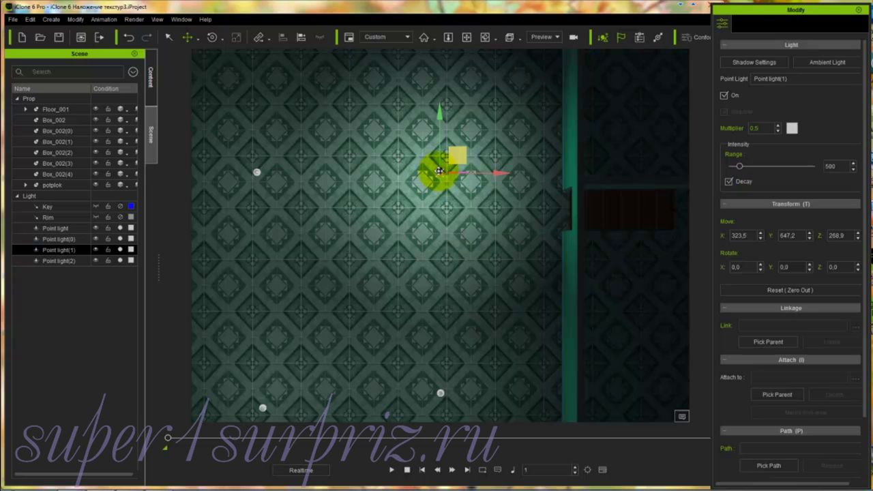
left_click(738, 167)
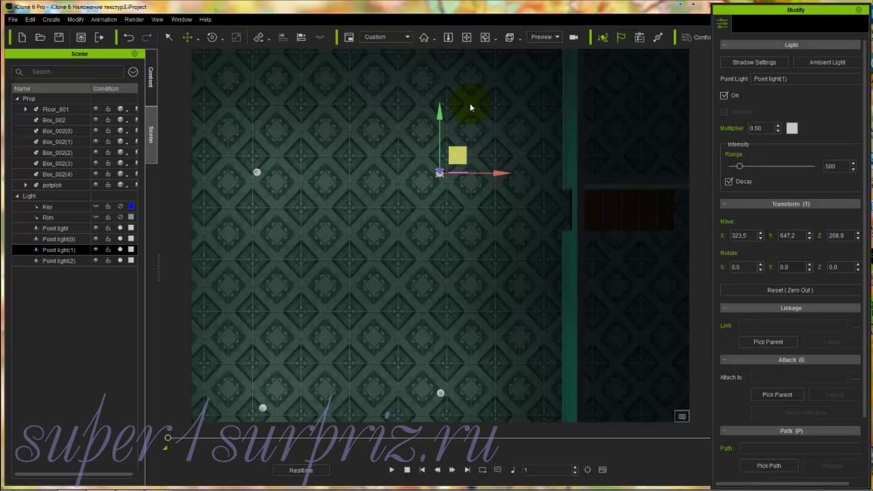
In a perspective view of the whole scene, move the potplok ceiling panel along X until it sits over the room.
left_click(510, 37)
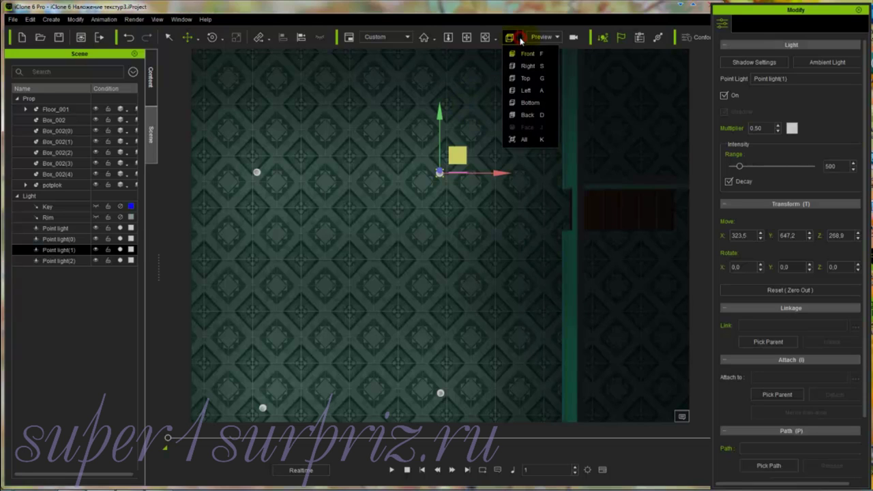
left_click(522, 140)
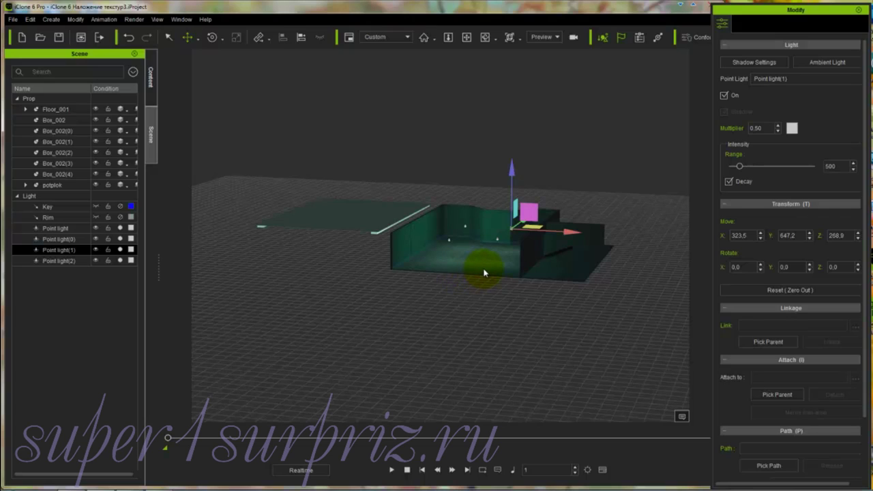
key("c")
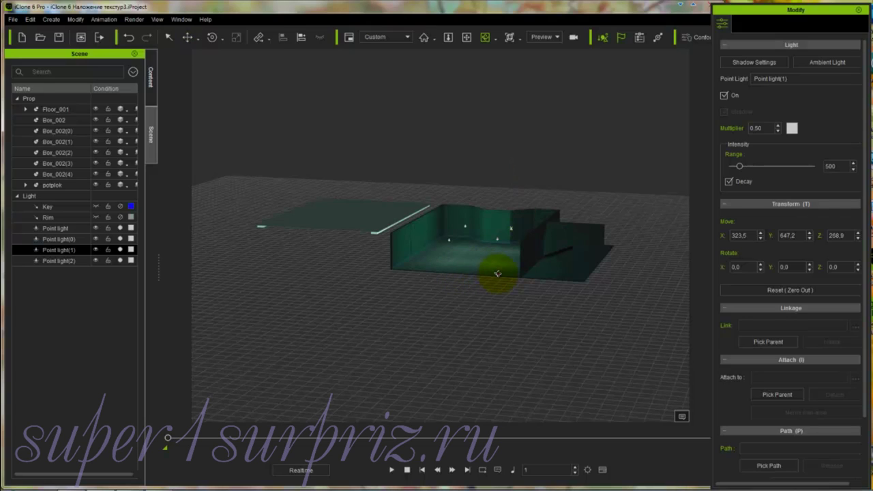
left_click_drag(497, 274, 551, 264)
left_click_drag(495, 292, 496, 262, "alt")
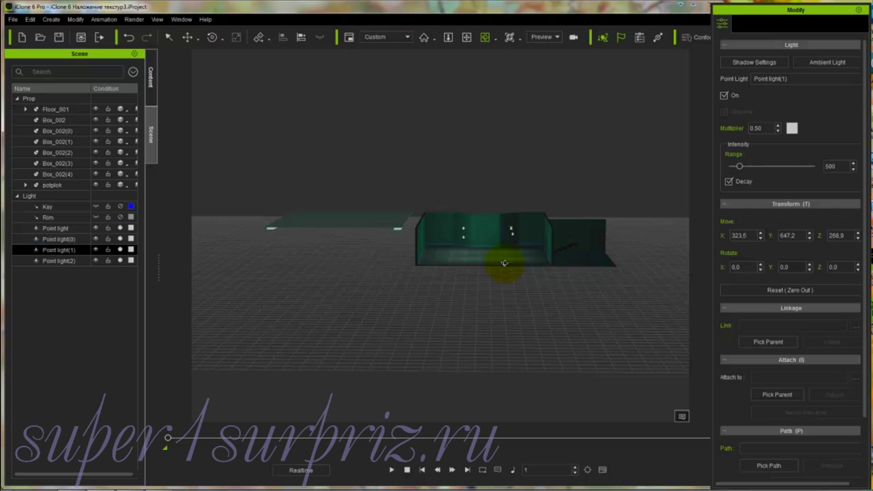
key("z")
left_click_drag(519, 308, 532, 7)
left_click_drag(511, 335, 528, 11)
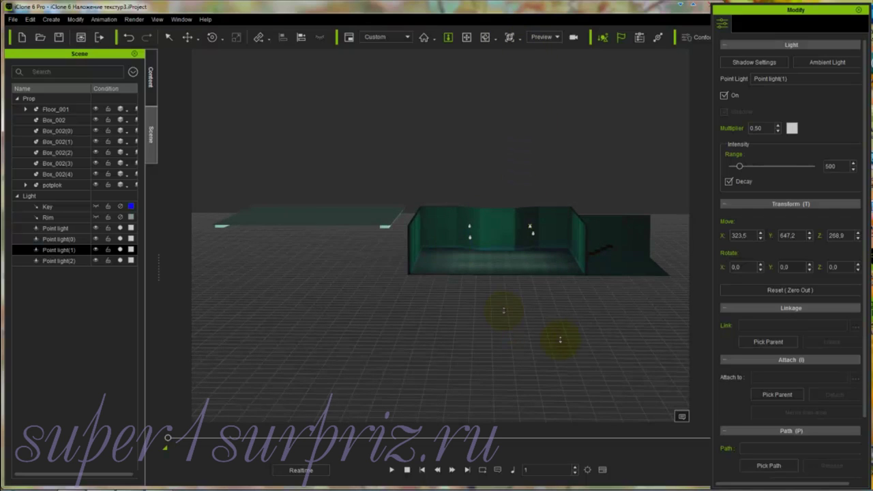
left_click_drag(555, 312, 581, 24)
left_click_drag(547, 314, 555, 117)
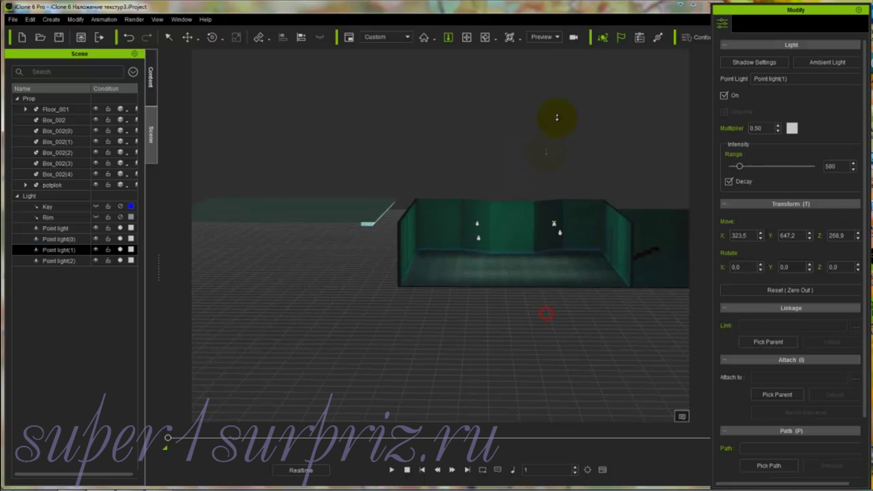
mouse_move(532, 275)
left_mouse_down()
mouse_move(433, 261)
mouse_move(443, 296)
mouse_move(459, 294)
mouse_move(464, 228)
mouse_move(471, 284)
left_mouse_up()
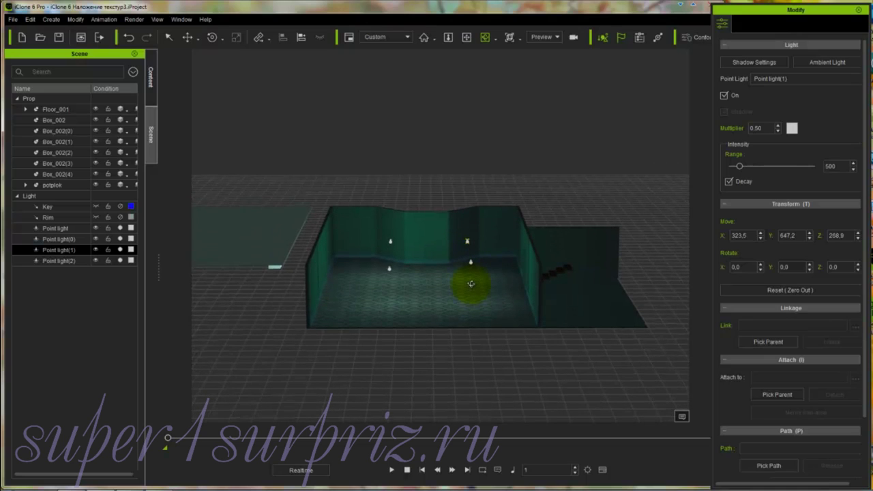
left_click(237, 237)
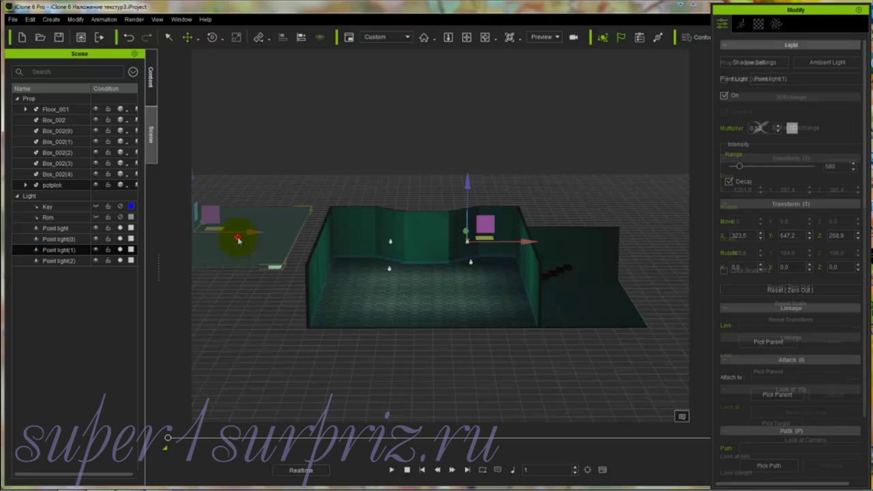
left_click_drag(250, 232, 482, 248)
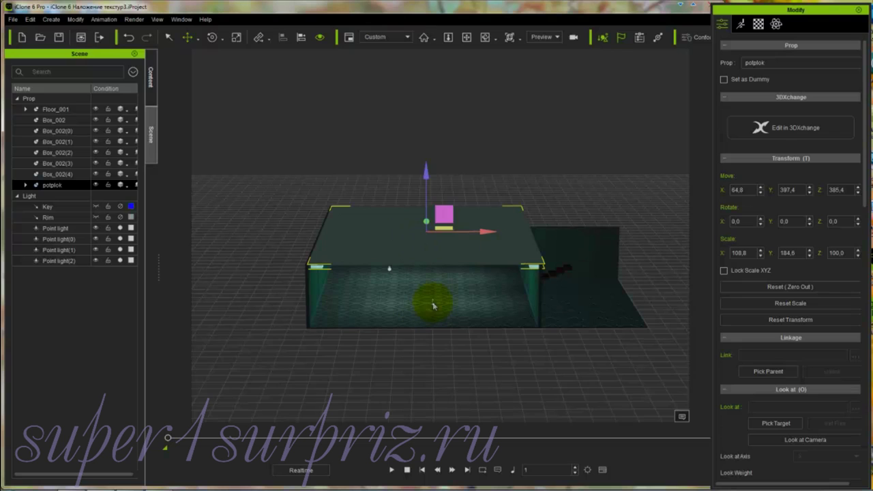
Lower the first point light to about Z 180.1 and the second point light to about Z 186.4 beneath the ceiling.
key("z")
left_click_drag(446, 314, 480, 68)
left_click_drag(428, 375, 450, 302)
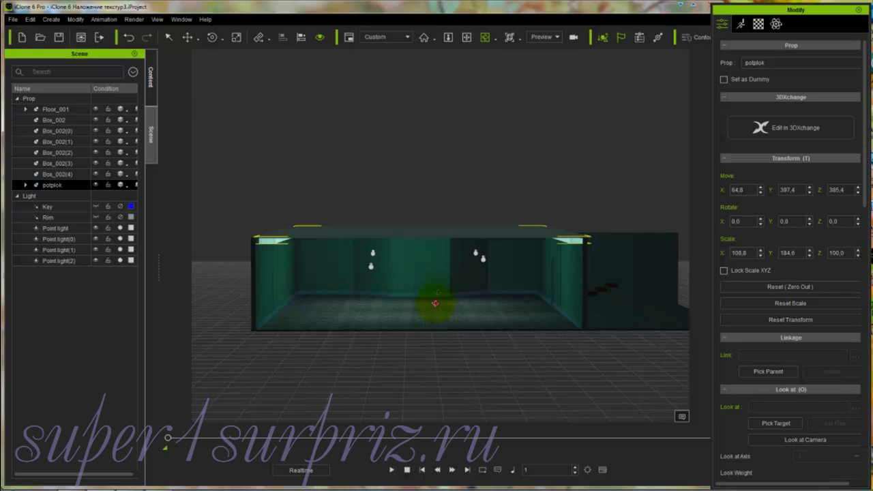
right_click_drag(435, 303, 465, 252)
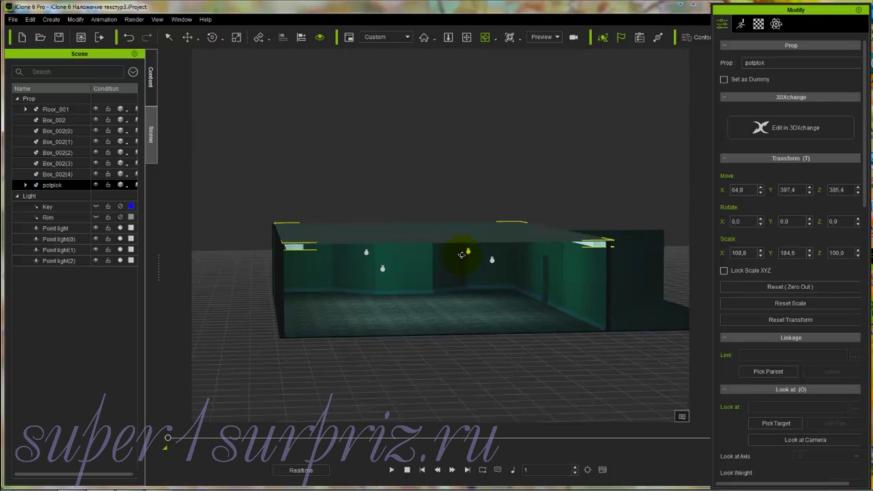
left_click(56, 228)
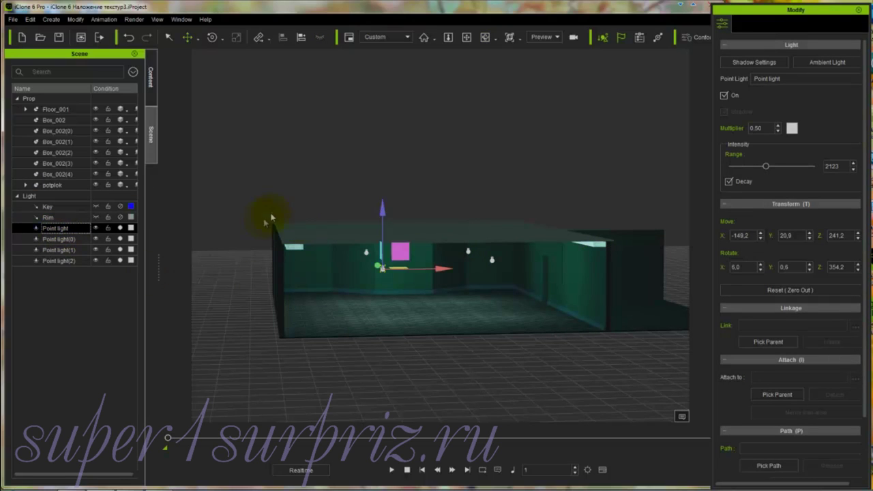
left_click_drag(385, 209, 383, 224)
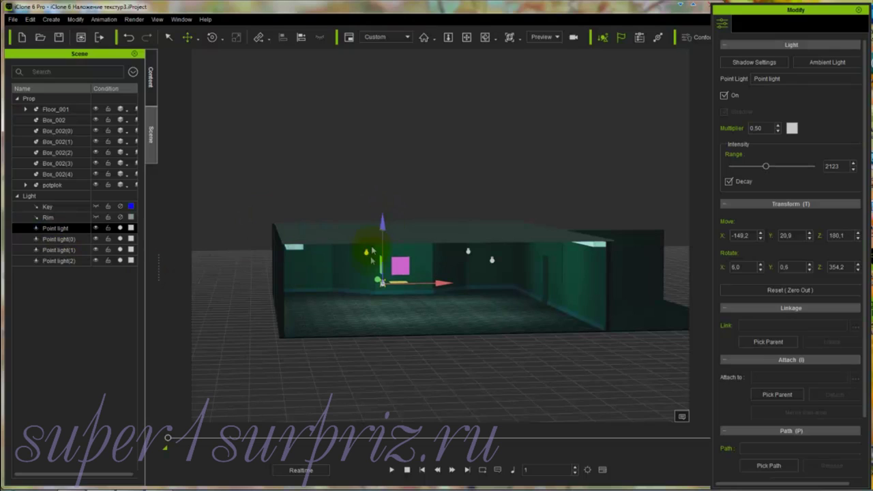
left_click(367, 253)
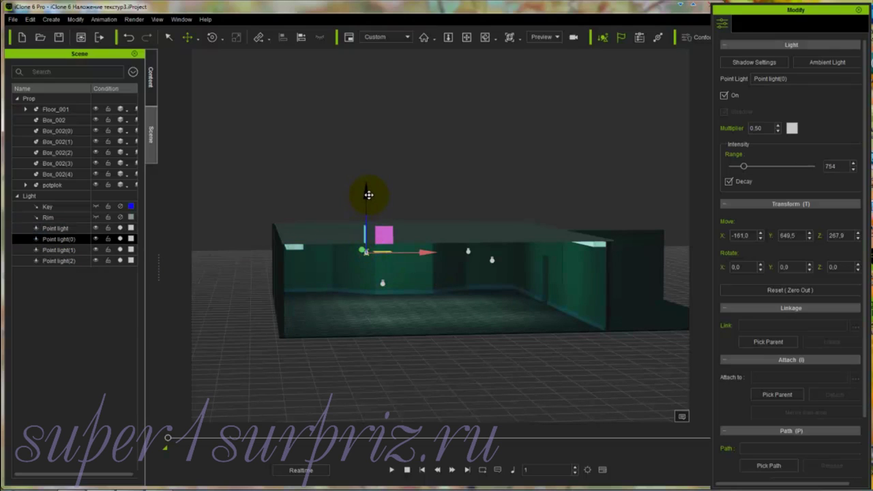
left_click_drag(369, 195, 369, 215)
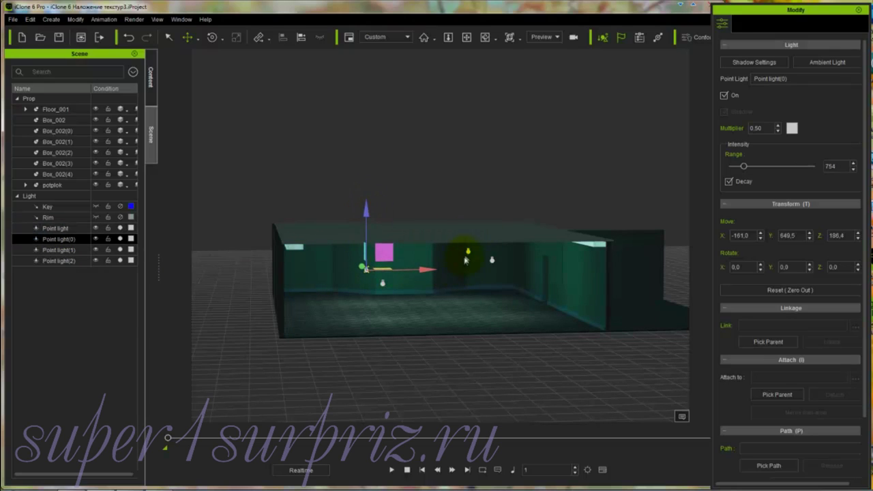
Lower the third point light to about Z 191.0 and the fourth point light to about Z 164.5.
left_click(468, 252)
left_click_drag(468, 188, 496, 226)
left_click(493, 264)
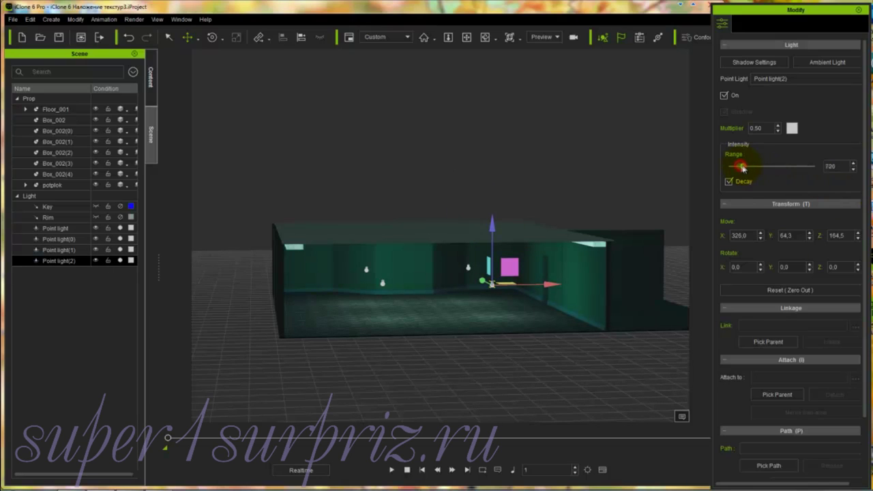
Increase the point lights' ranges: fourth to about 720, third to about 838, first to about 2235 and second to about 1061.
left_click_drag(741, 168, 745, 169)
left_click(469, 268)
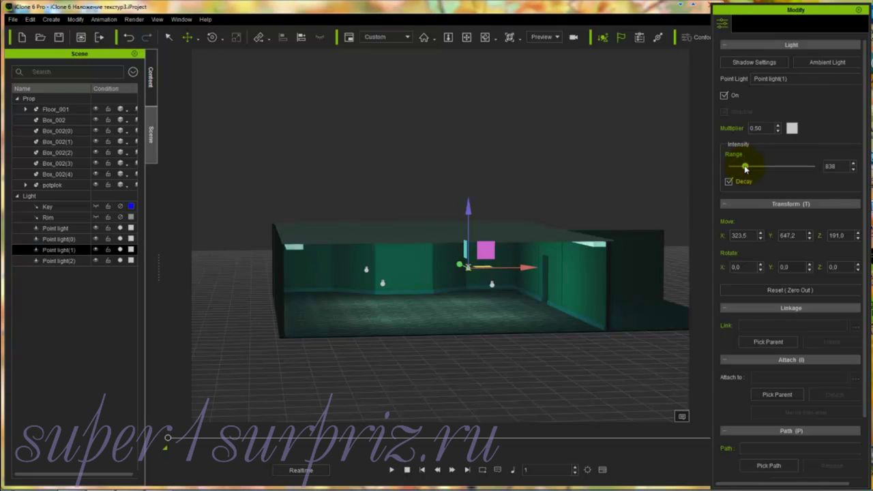
left_click(382, 280)
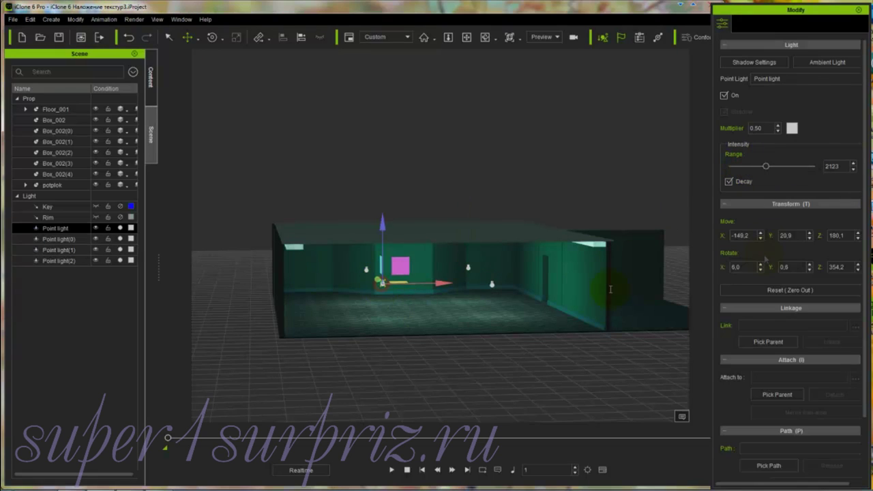
left_click_drag(765, 168, 769, 169)
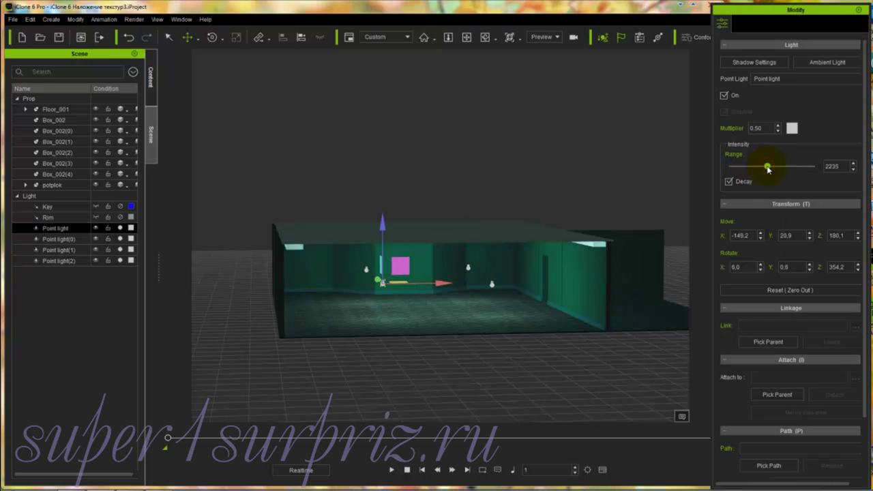
left_click(366, 270)
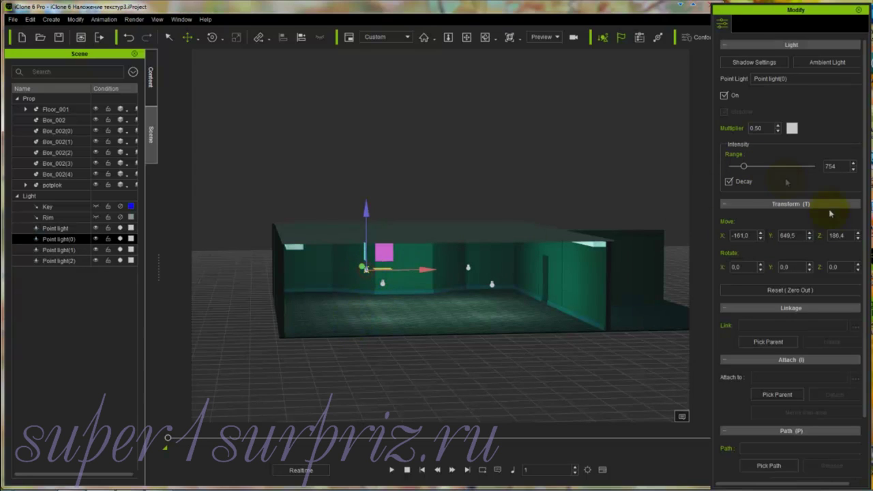
left_click_drag(743, 167, 749, 168)
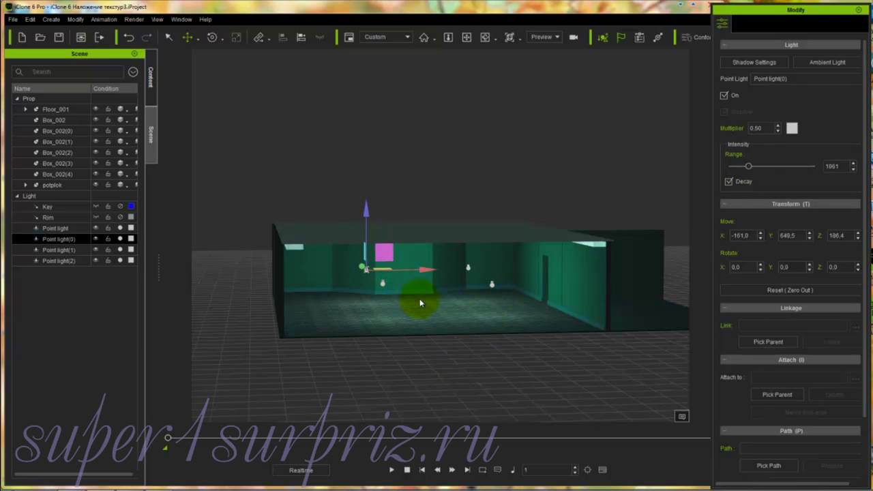
Hide the viewport markers of all four point lights and clear the selection.
key("c")
left_click_drag(427, 300, 414, 325)
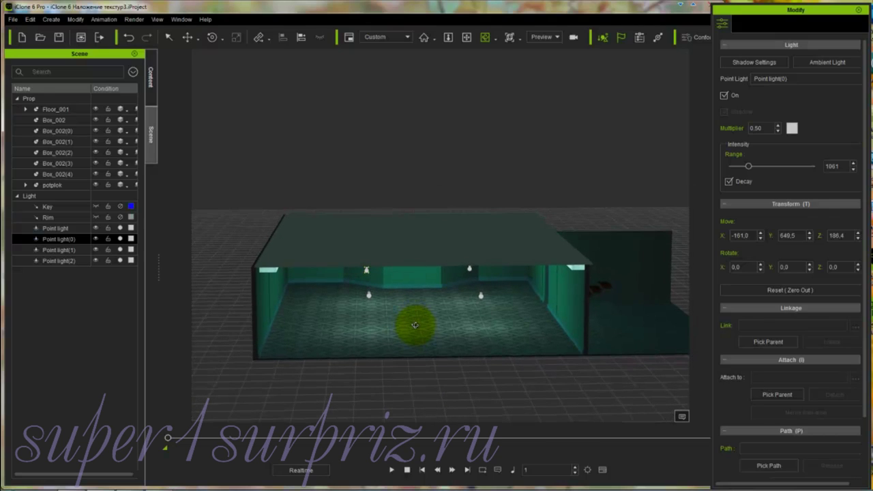
left_click(97, 228, "ctrl")
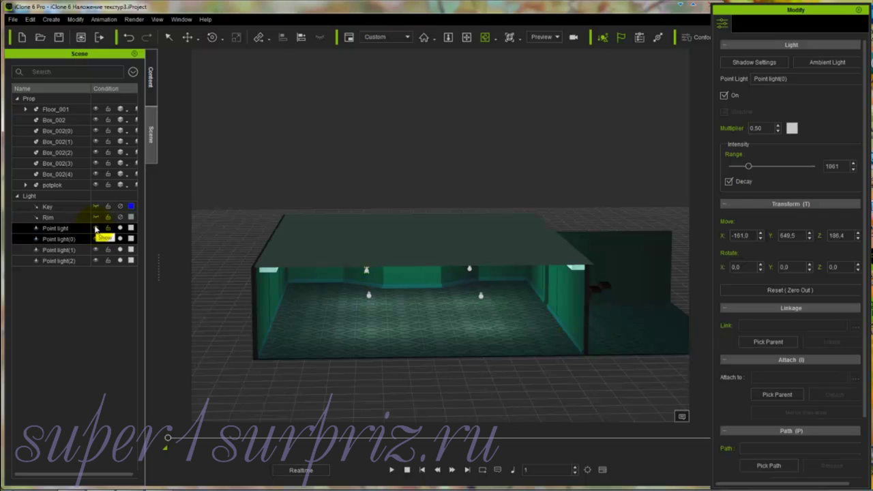
left_click(95, 229)
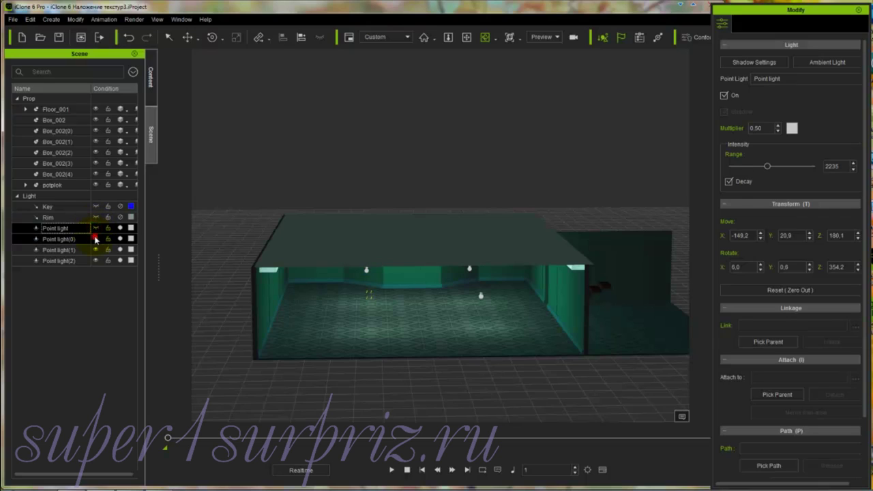
left_click(96, 250)
left_click(95, 261)
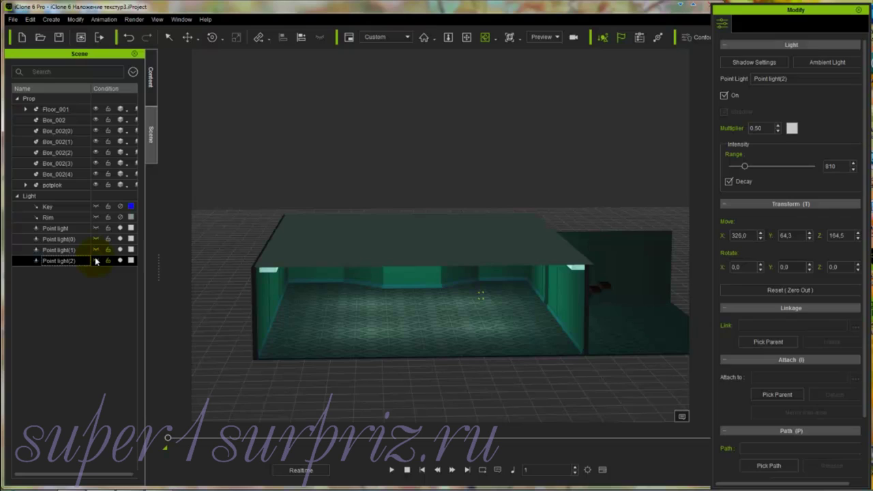
left_click(453, 449)
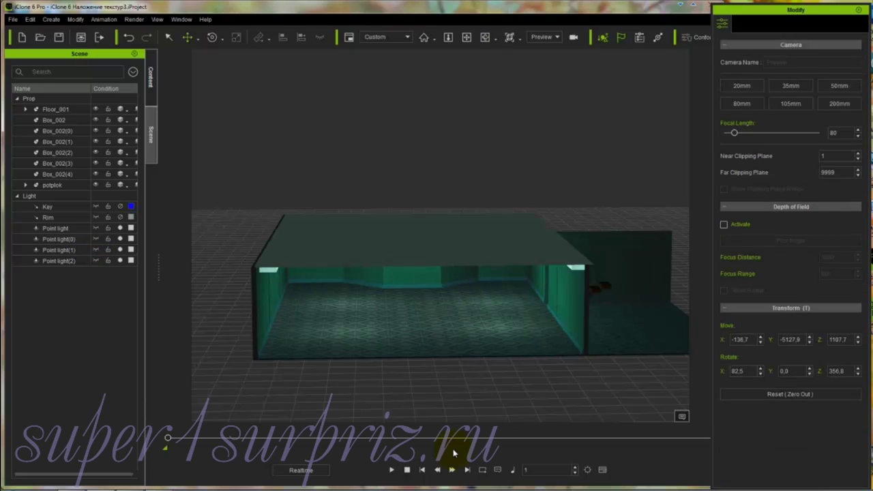
left_click(450, 342)
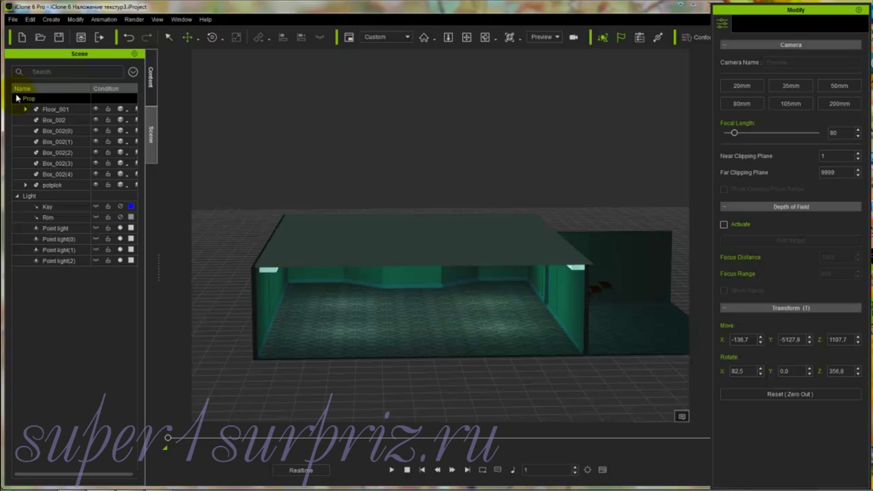
Add a Pendant lamp from the Light Tool set of the Props template library to the scene.
left_click(151, 85)
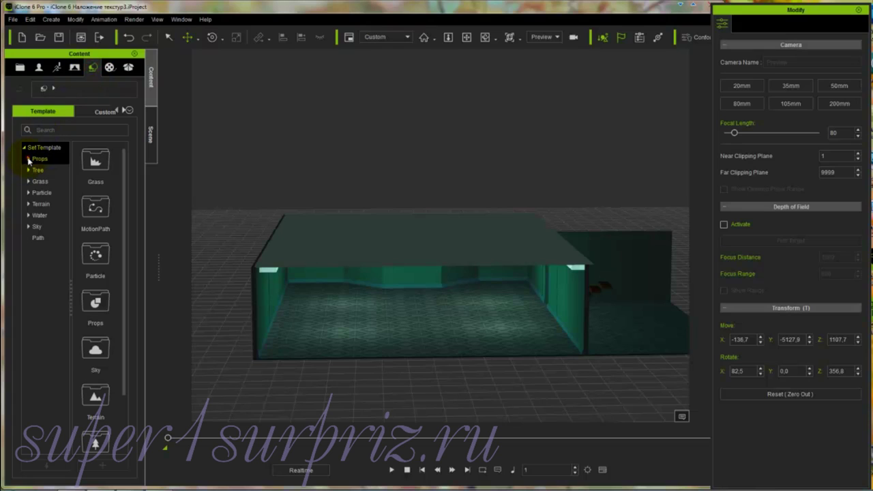
left_click(27, 159)
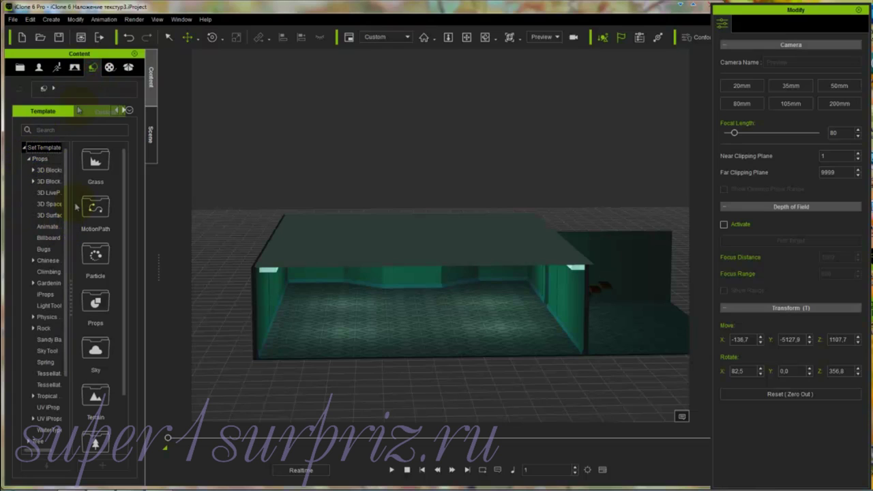
left_click_drag(65, 183, 64, 247)
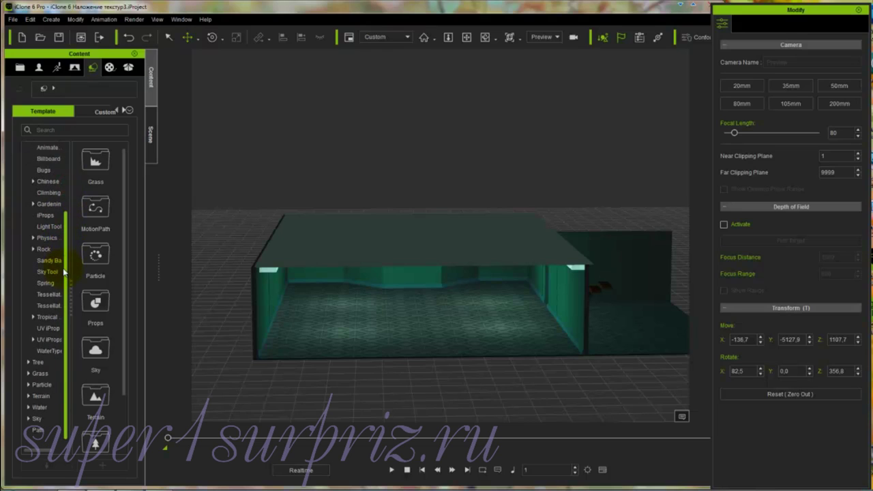
left_click(47, 227)
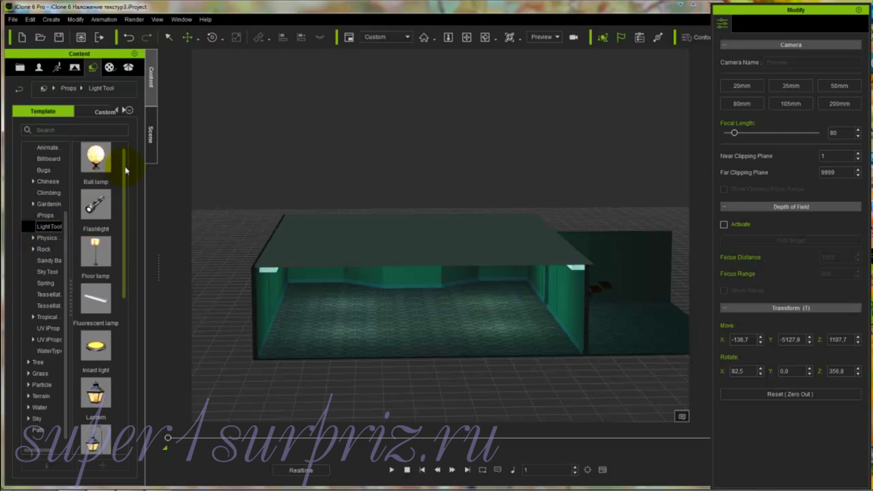
mouse_move(124, 166)
left_mouse_down()
mouse_move(113, 341)
mouse_move(133, 181)
left_mouse_up()
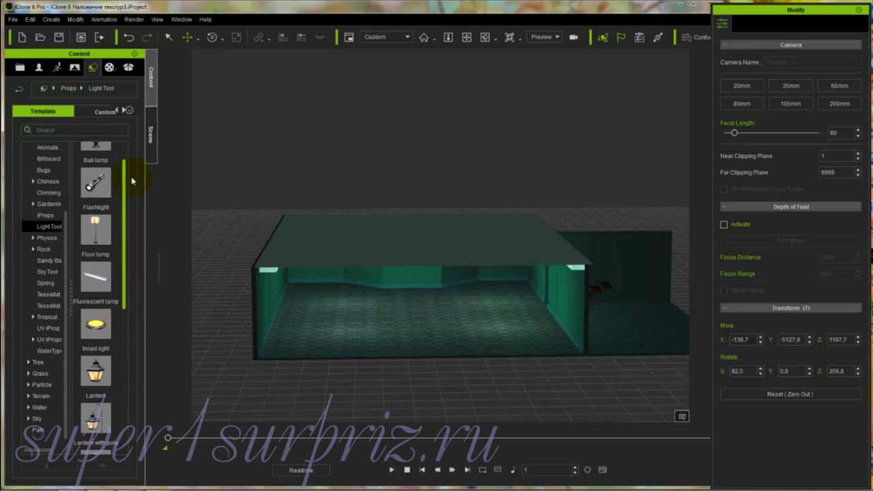
left_click(108, 281)
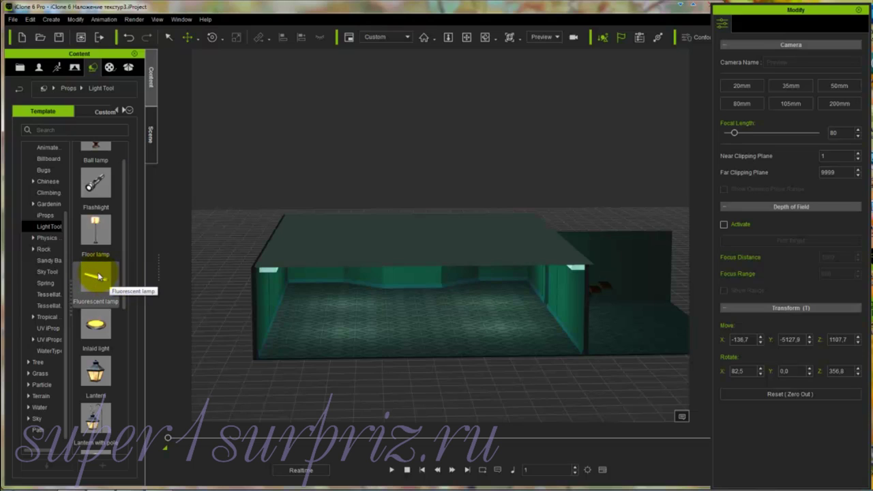
left_click_drag(123, 263, 123, 357)
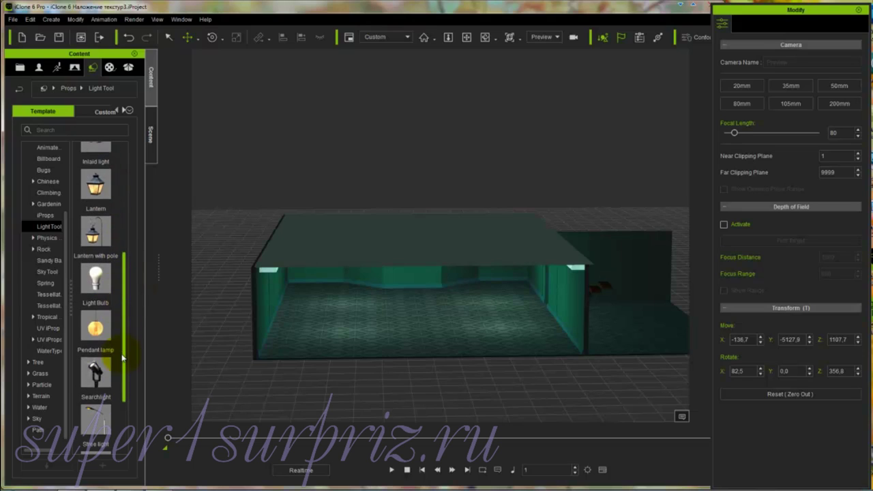
left_click(95, 328)
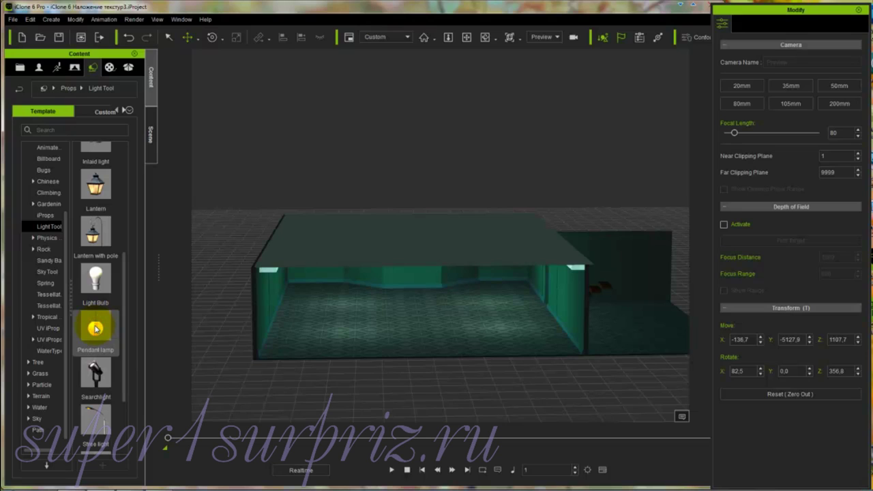
double_click(96, 328)
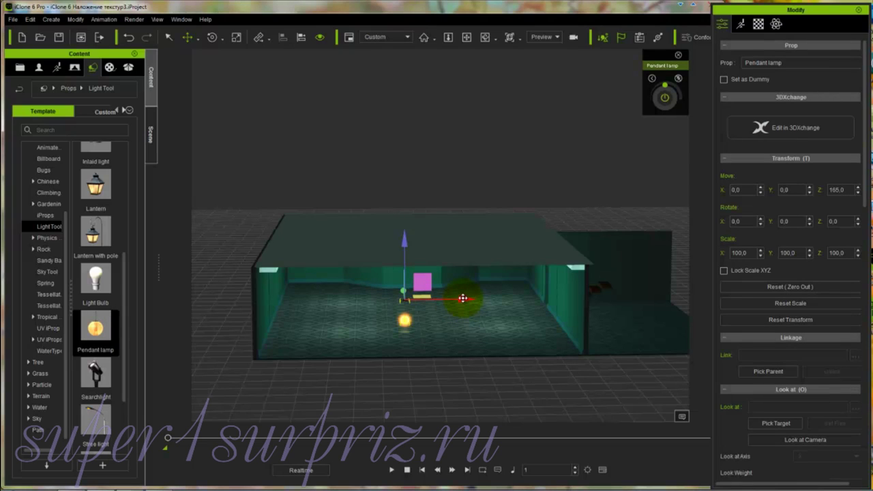
Move the pendant lamp out of the room to the doorway's outer side, at about X 761.2, Y 503.6, Z 351.6.
left_click_drag(463, 298, 665, 297)
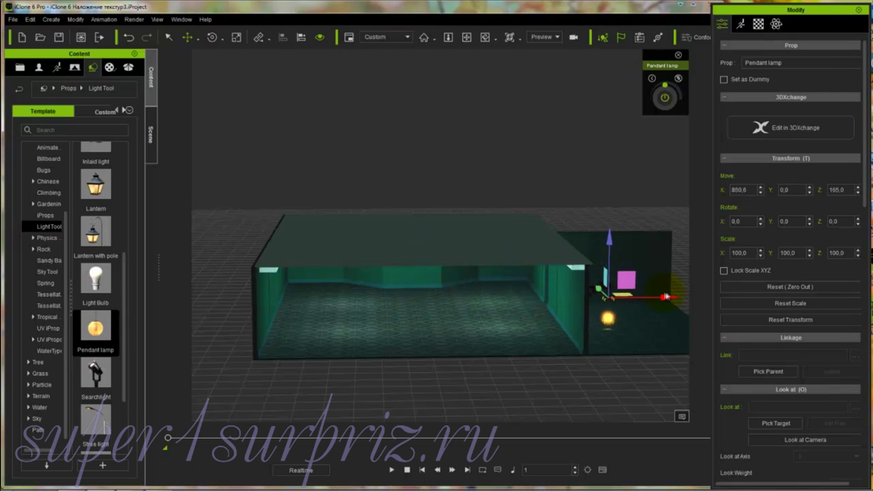
left_click_drag(610, 238, 609, 181)
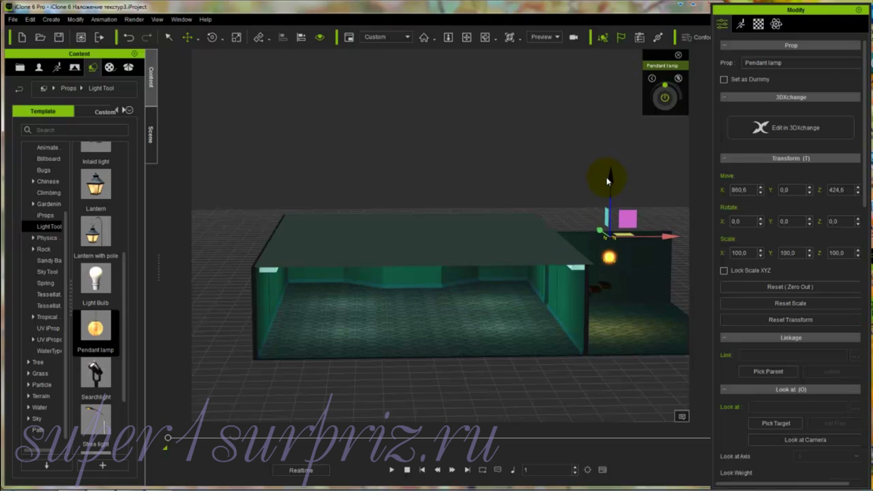
key("c")
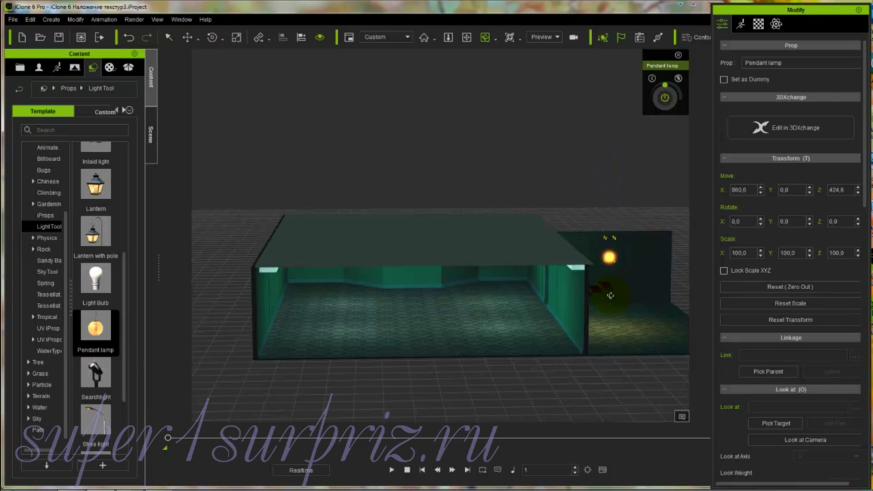
left_click_drag(609, 295, 477, 297)
right_click_drag(476, 298, 473, 296)
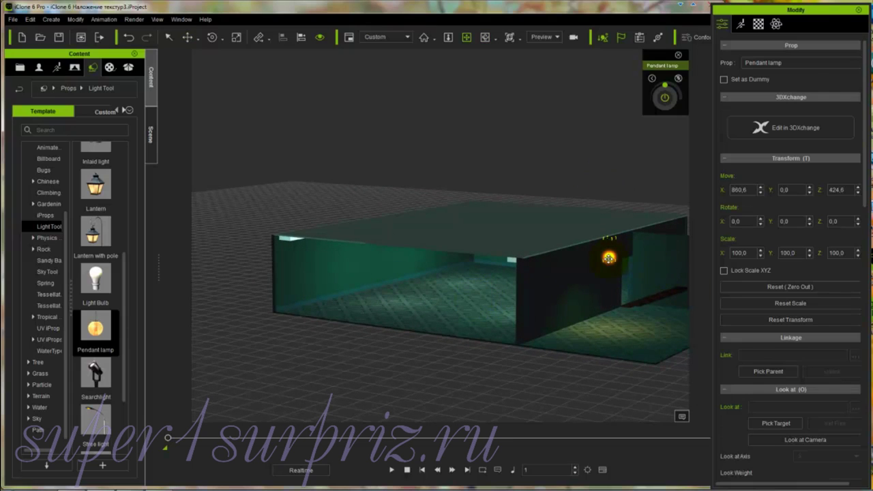
left_click(609, 258)
left_click_drag(635, 230, 678, 220)
left_click_drag(658, 166, 666, 238)
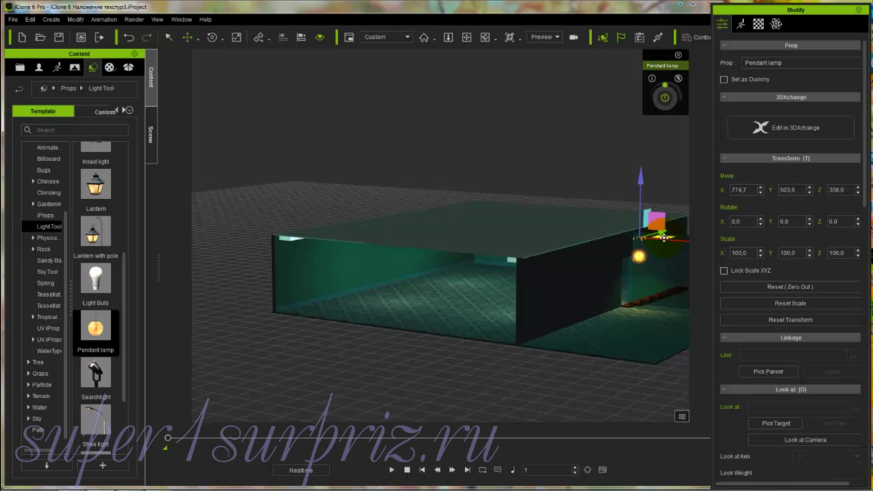
left_click_drag(640, 181, 638, 183)
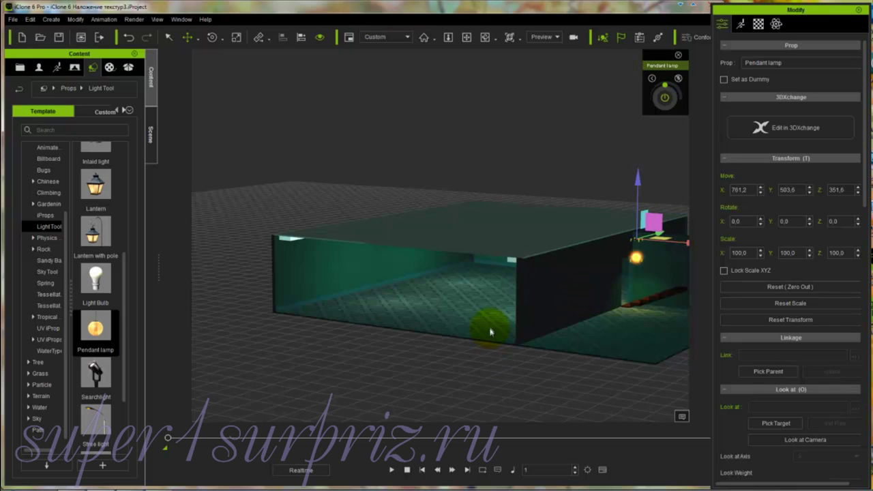
With the room's interior and doorway in view, raise the pendant lamp's brightness about a quarter turn on its dial.
right_click_drag(487, 312, 631, 315)
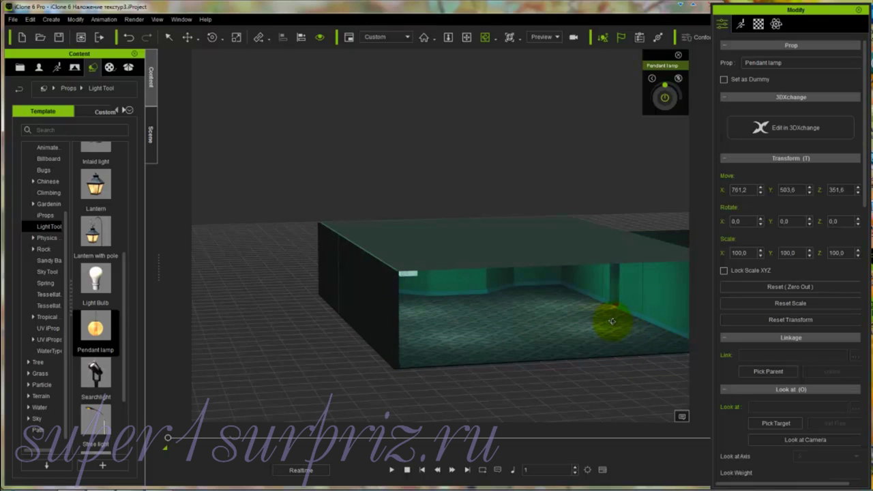
key("z")
left_click_drag(616, 323, 629, 160)
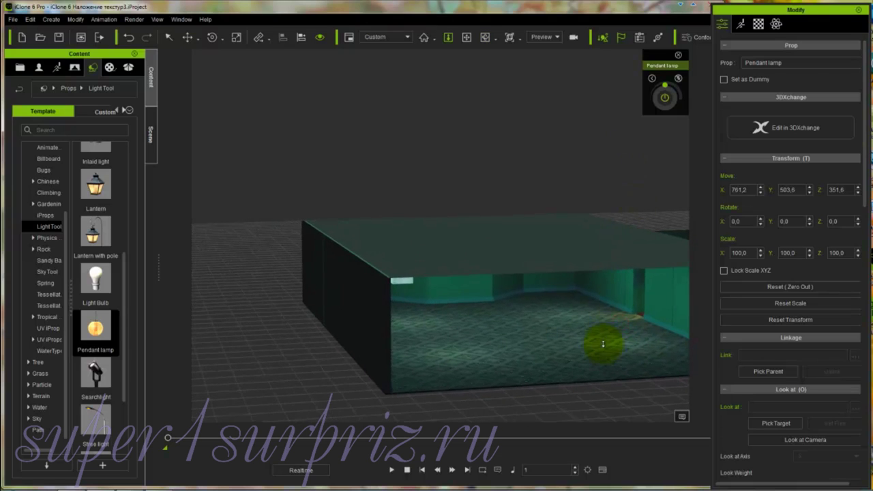
left_click_drag(604, 344, 617, 260)
middle_click_drag(618, 260, 605, 337)
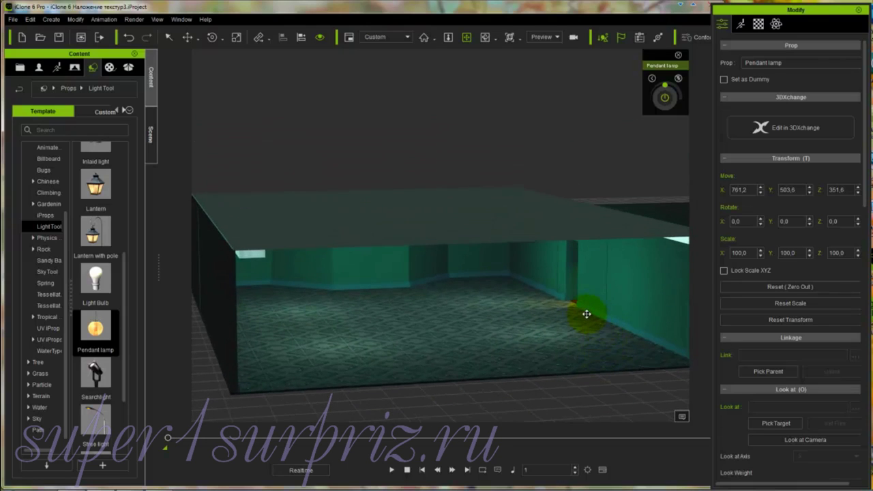
key("c")
right_click_drag(587, 313, 597, 287)
key("x")
left_click_drag(594, 293, 613, 220)
key("z")
right_click_drag(613, 221, 612, 348)
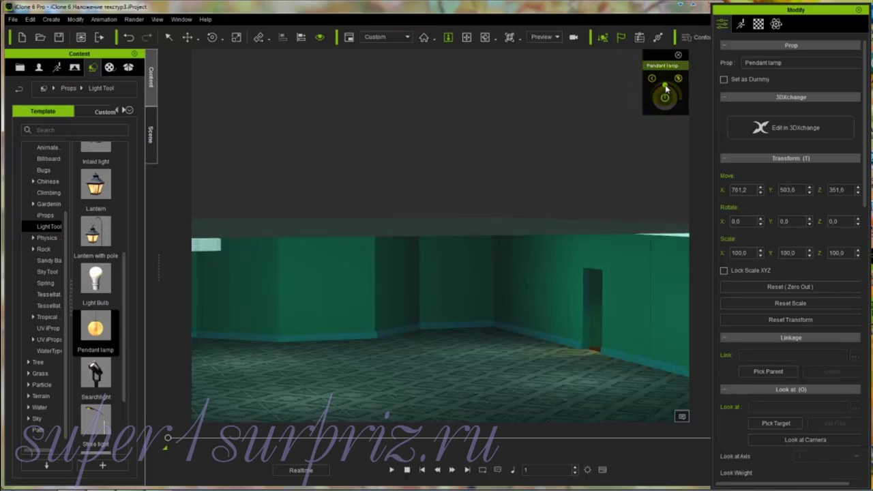
left_click_drag(667, 89, 677, 97)
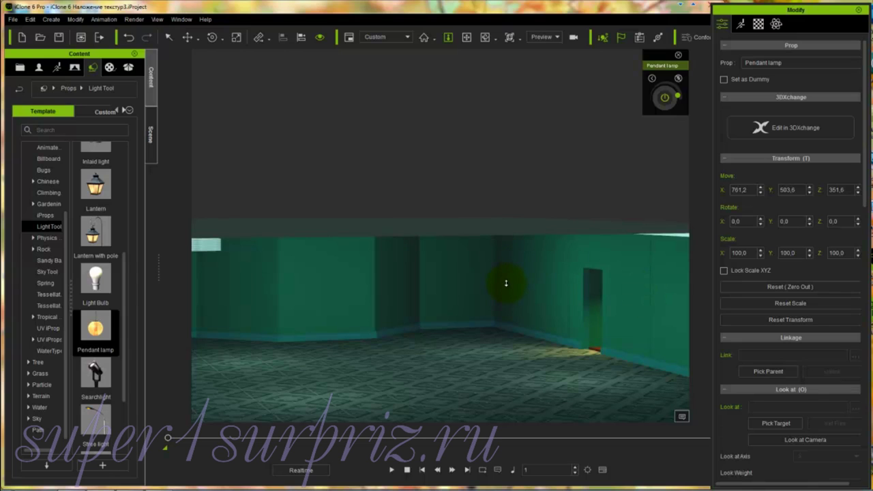
Shift the pendant lamp along the outer wall in front of the doorway, to about Y 548.8 and Z 350.1.
left_click_drag(487, 275, 510, 449)
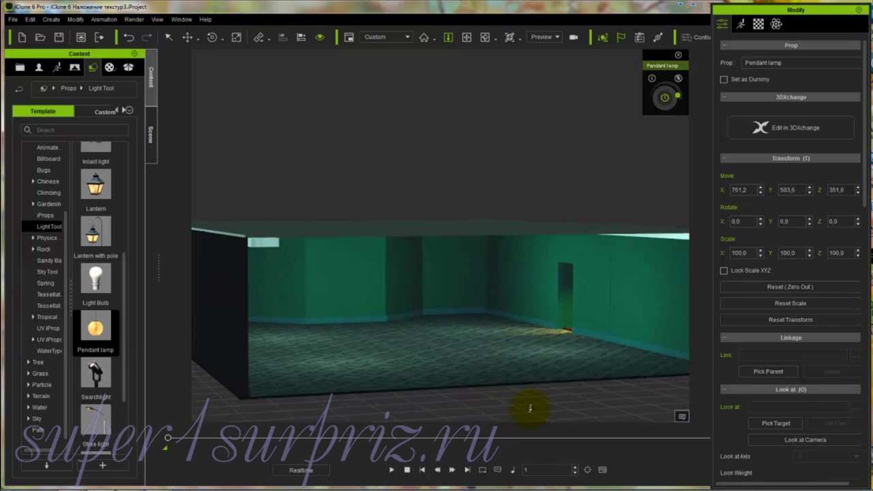
key("c")
left_click_drag(554, 359, 95, 371)
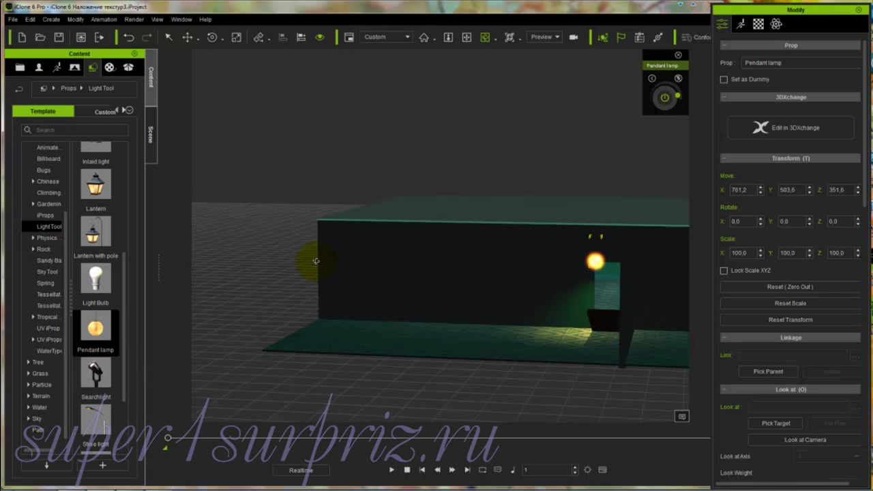
key("w")
left_click_drag(658, 236, 671, 236)
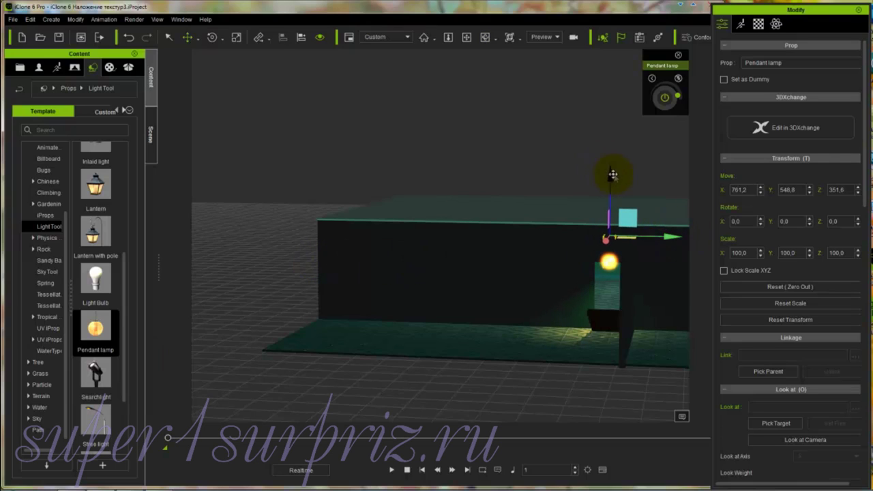
left_click_drag(610, 171, 610, 172)
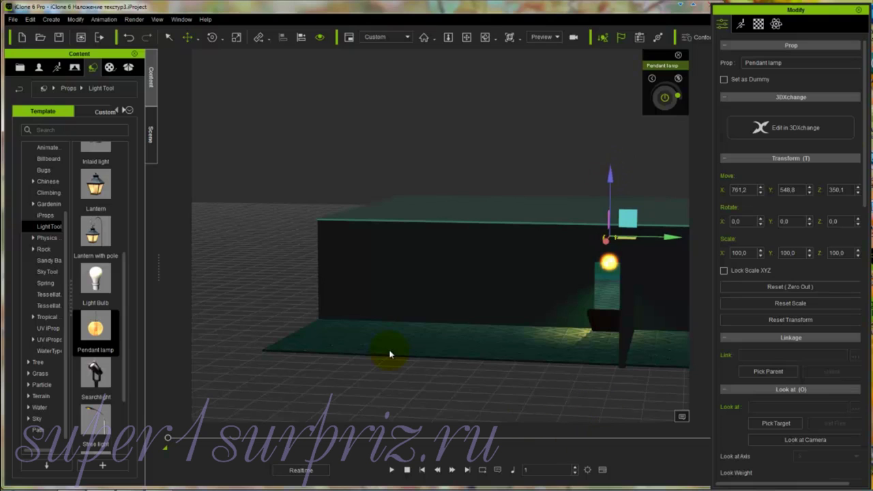
Try to place a Fluorescent lamp from the Light Tool set onto the room's ceiling.
key("c")
left_click_drag(365, 322, 765, 319)
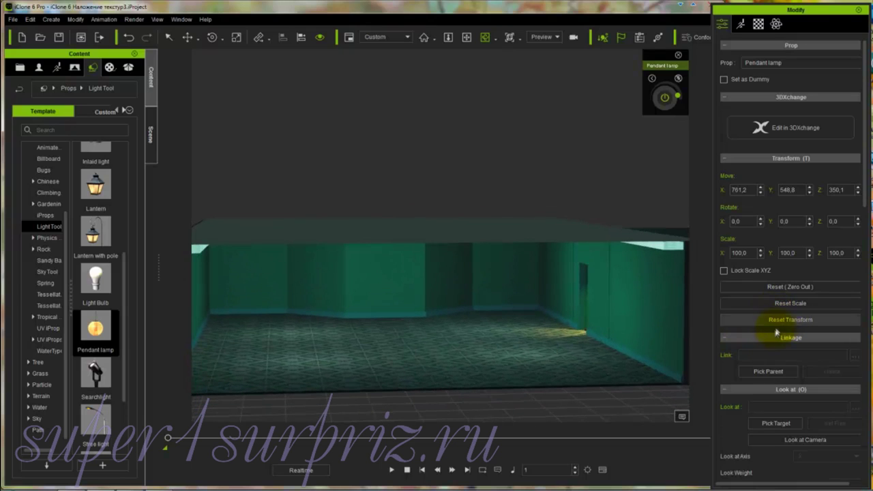
left_click(768, 372)
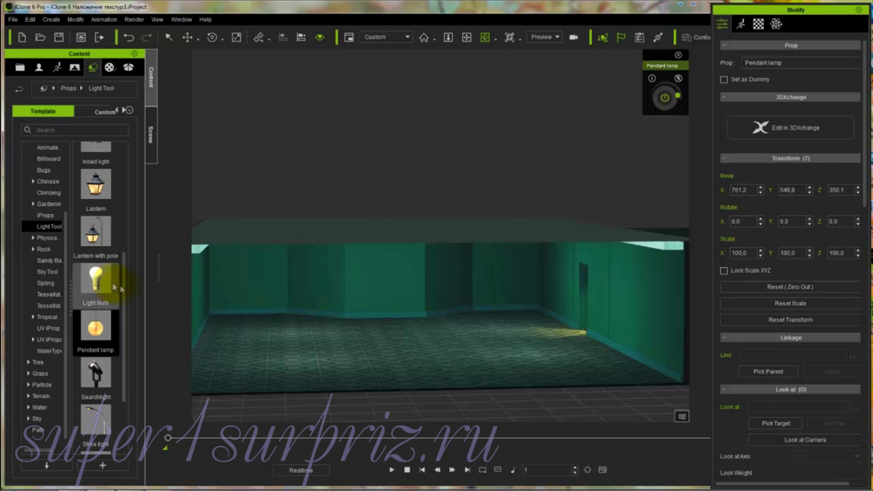
left_click_drag(122, 285, 126, 211)
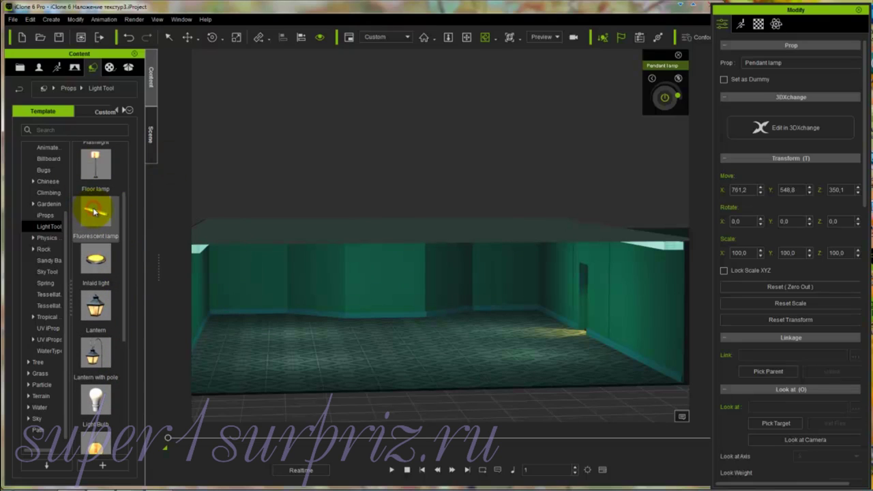
left_click_drag(95, 212, 380, 232)
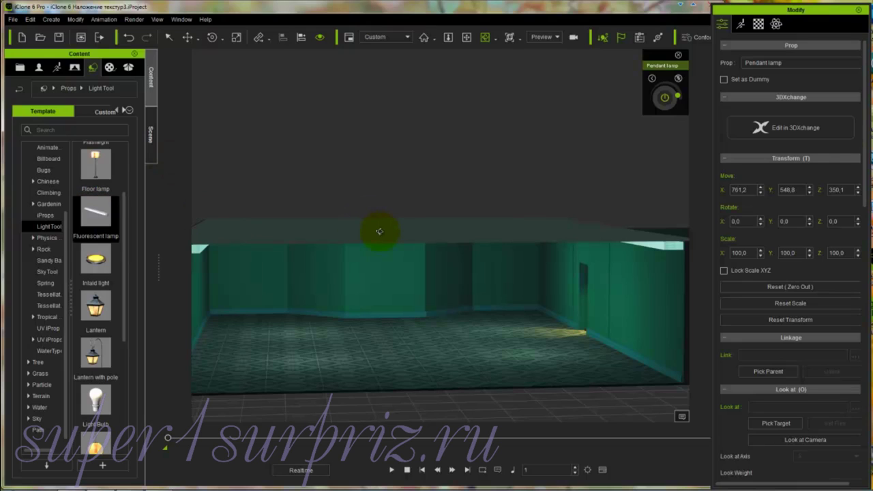
Move the ceiling panel sideways off the room to about X -1307.7.
mouse_move(380, 231)
left_mouse_down()
mouse_move(405, 136)
mouse_move(394, 230)
left_mouse_up()
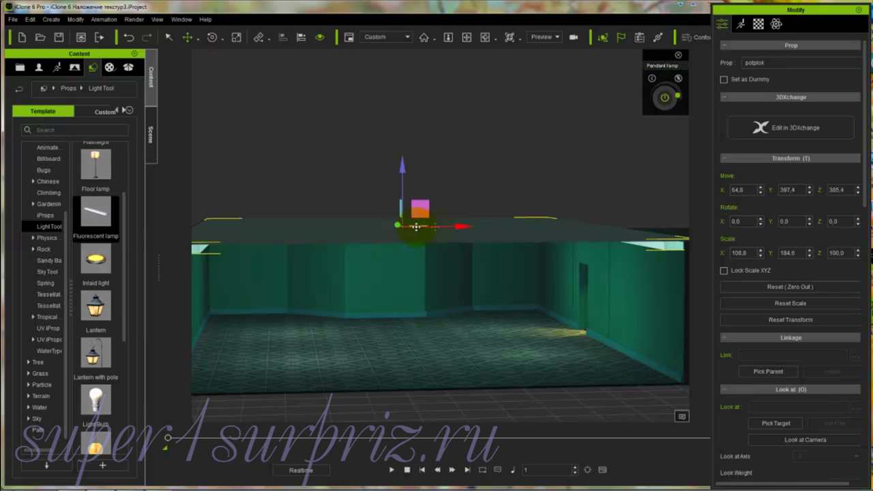
left_click_drag(462, 227, 6, 230)
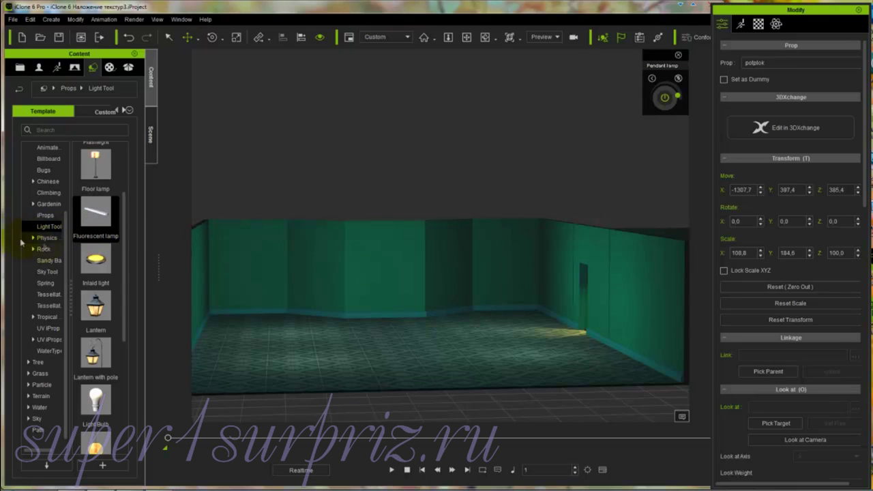
Add a Fluorescent lamp from the Light Tool set and position it high on the back wall's middle section, about X 60.2, Y 1024.7, Z 363.2.
double_click(97, 212)
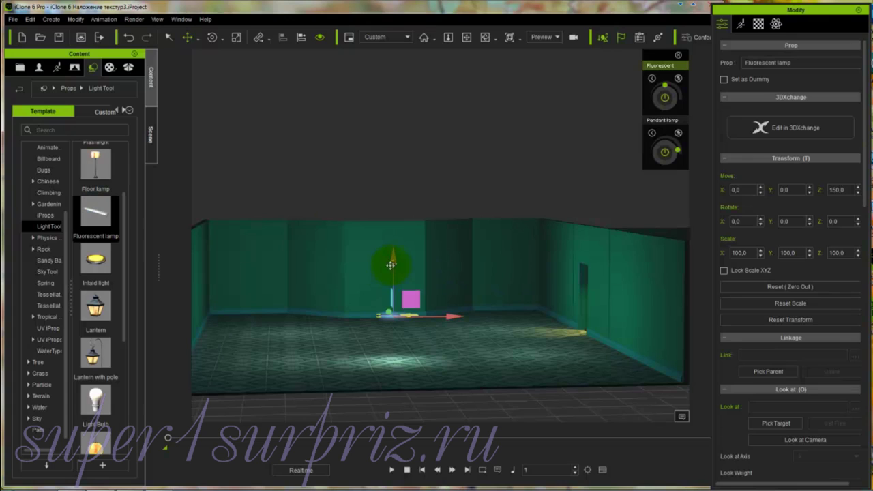
left_click_drag(394, 258, 402, 189)
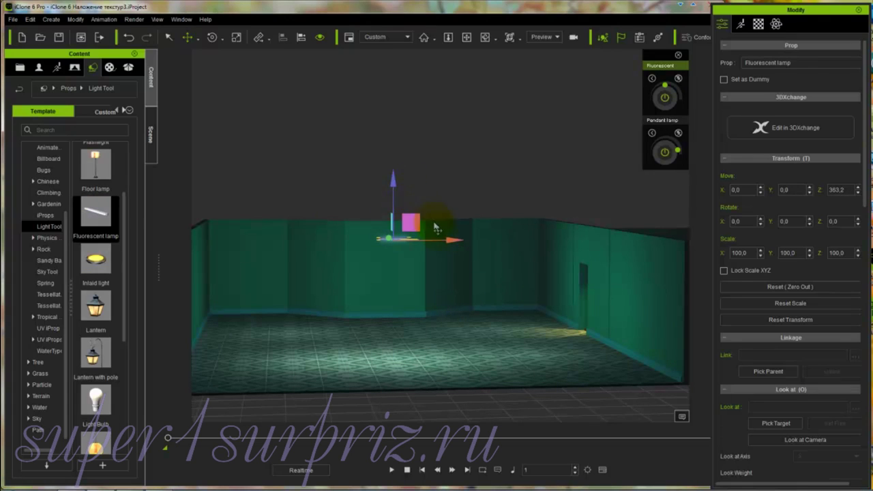
key("c")
left_click_drag(475, 290, 405, 295)
right_click_drag(405, 296, 396, 297)
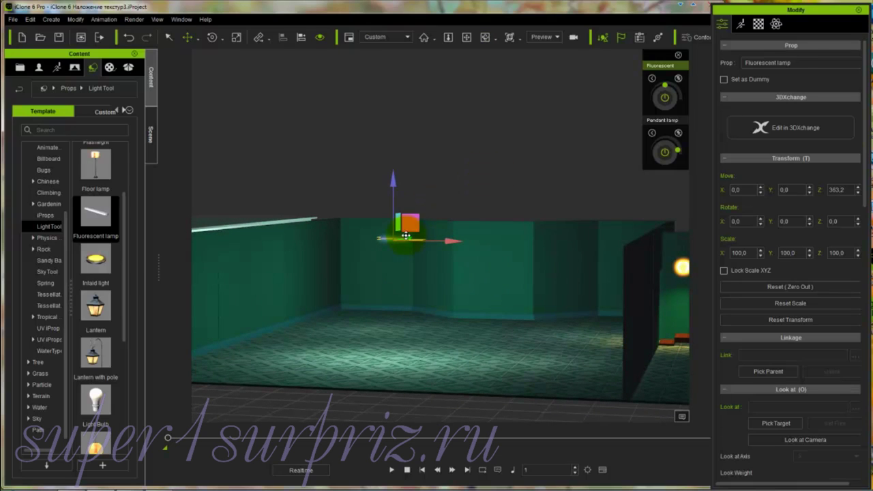
left_click_drag(407, 235, 481, 203)
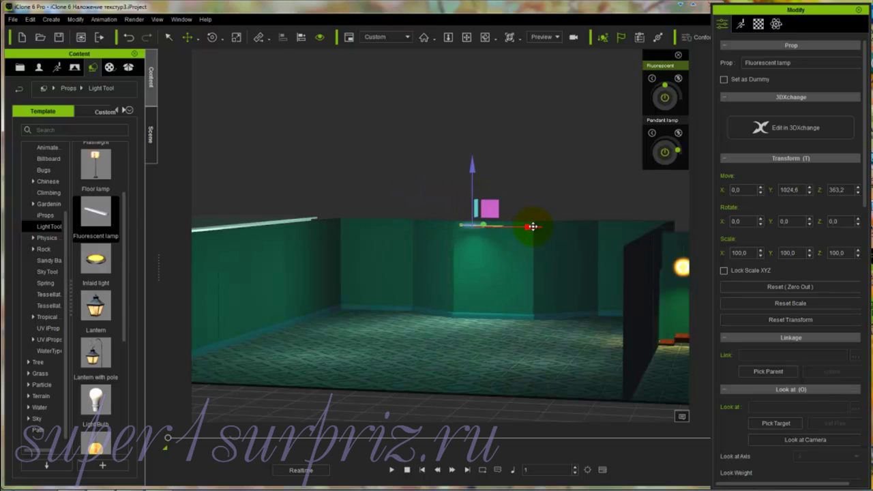
left_click_drag(531, 227, 500, 223)
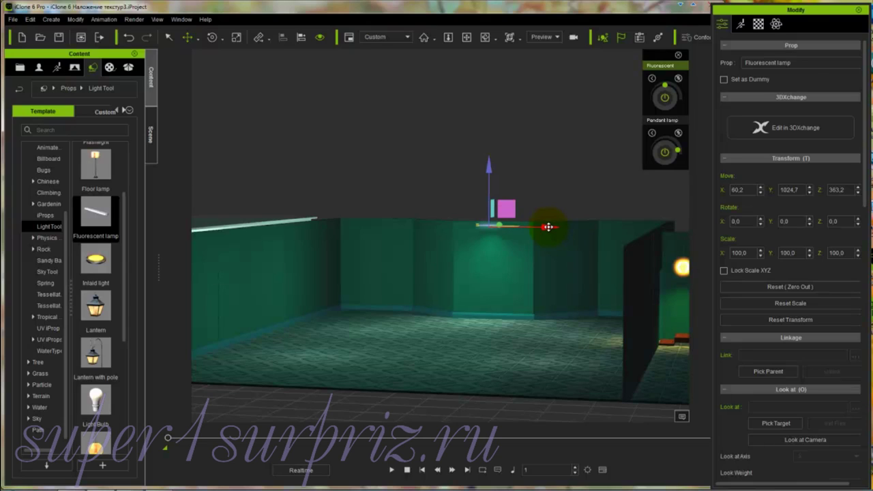
Duplicate the fluorescent lamp onto both outer back-wall sections, at about X -434.8 and X 531.9, each at Y 1234.4.
left_click_drag(547, 226, 388, 218, "ctrl")
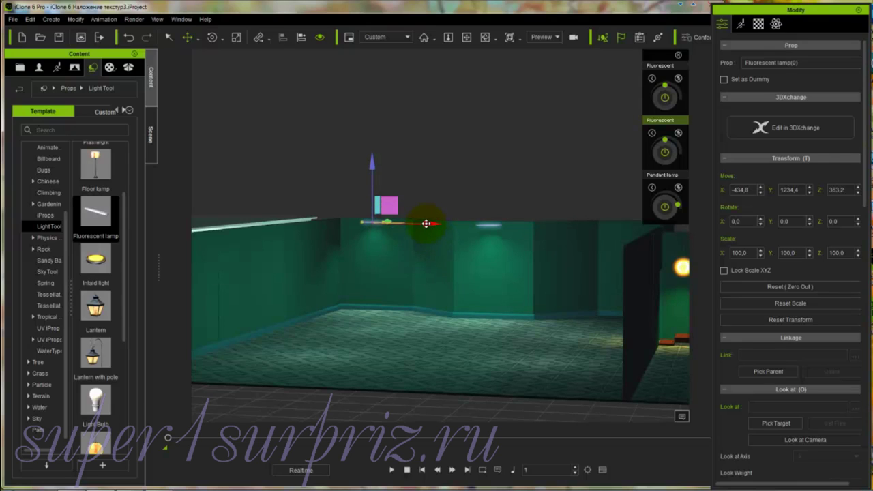
left_click_drag(426, 224, 689, 242)
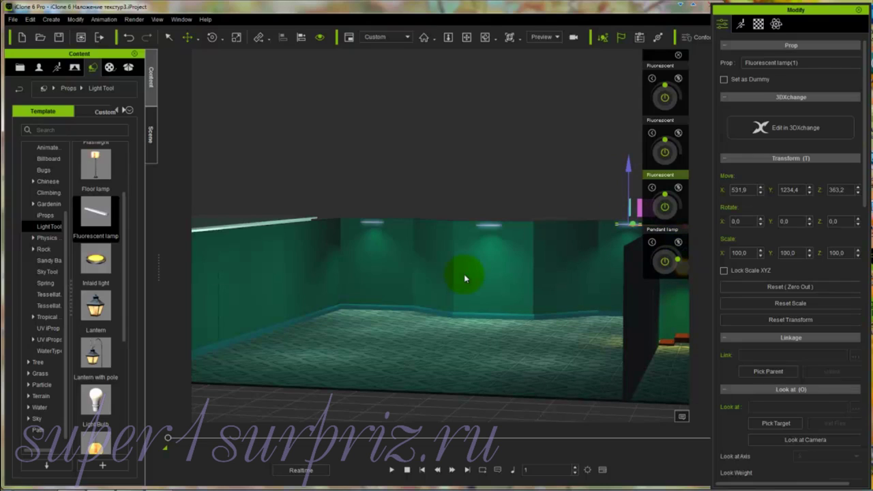
Duplicate the fluorescent lamp nearest the doorway and bring the copy forward from the wall to about X 359.8, Y 566.9.
key("c")
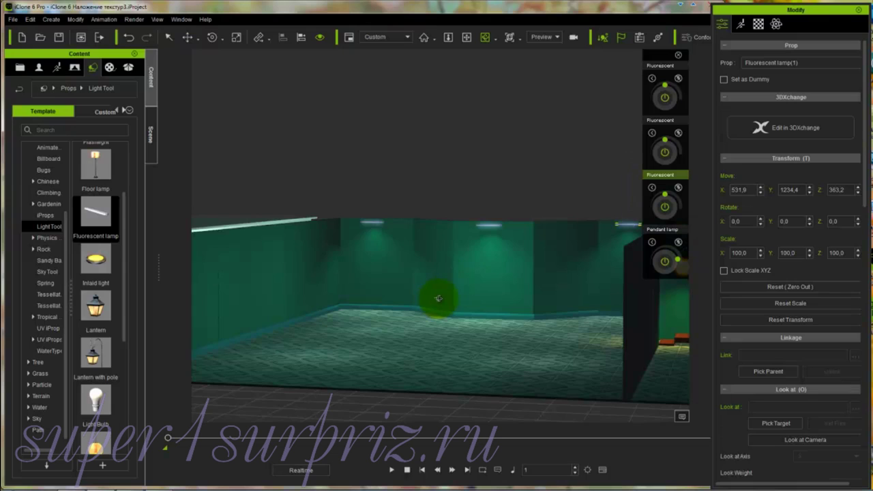
left_click_drag(438, 298, 473, 289)
key("x")
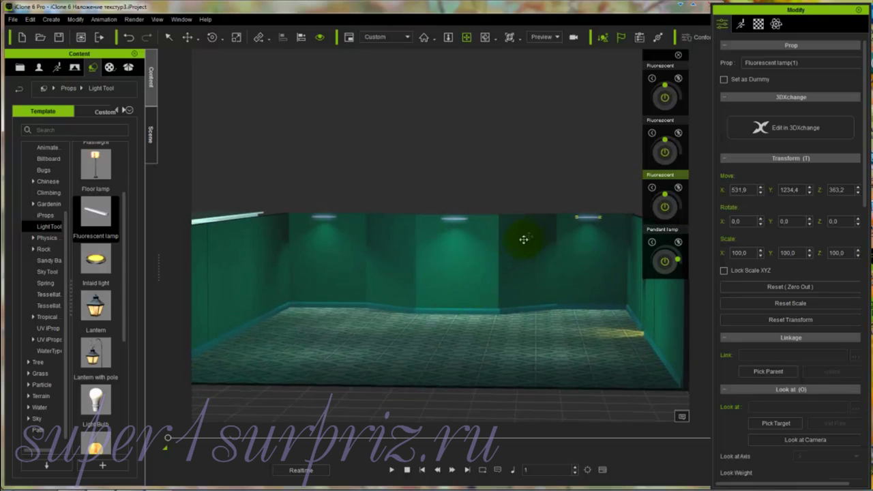
left_click(590, 212)
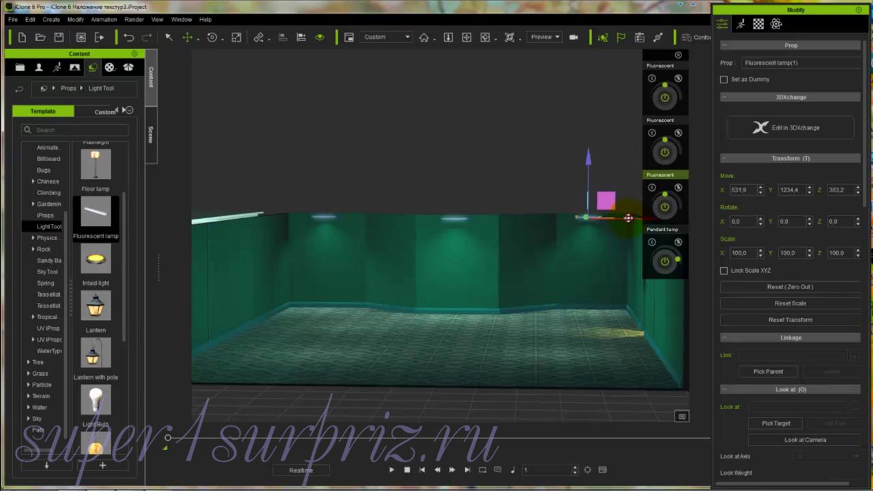
right_click_drag(629, 217, 608, 158)
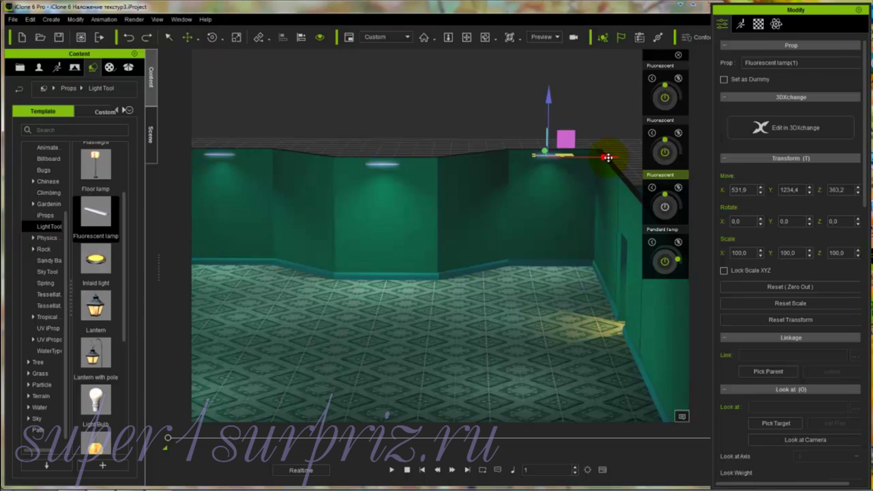
left_click_drag(608, 158, 547, 158, "ctrl")
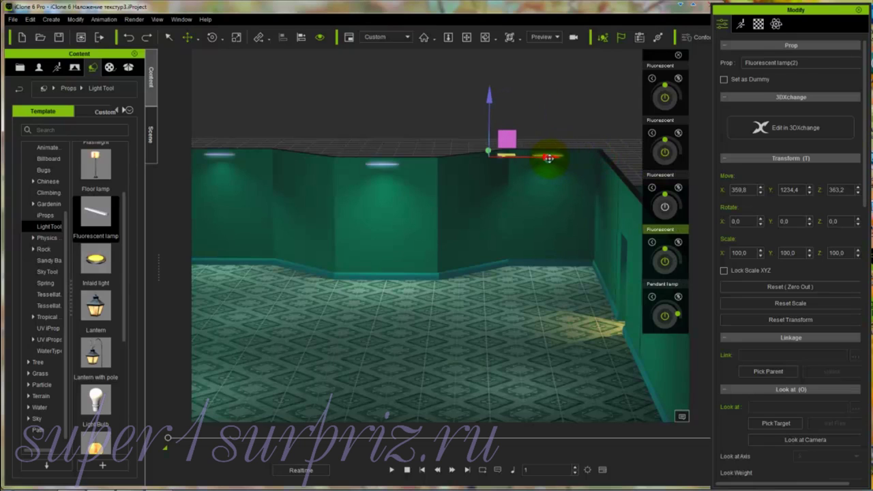
left_click_drag(484, 148, 487, 183)
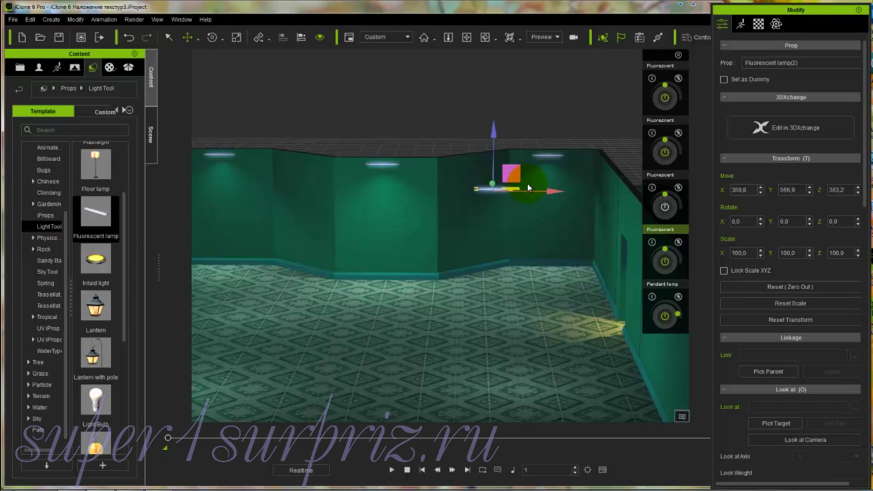
Set the new lamp copy's Z rotation to 45 and move it against the nearby angled wall section, about X 322.1, Y 1019.0.
key("e")
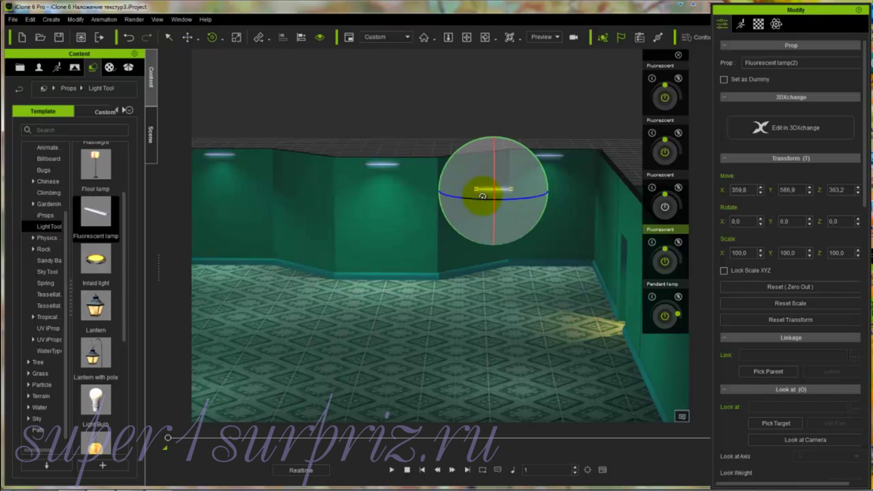
left_click_drag(478, 199, 496, 198)
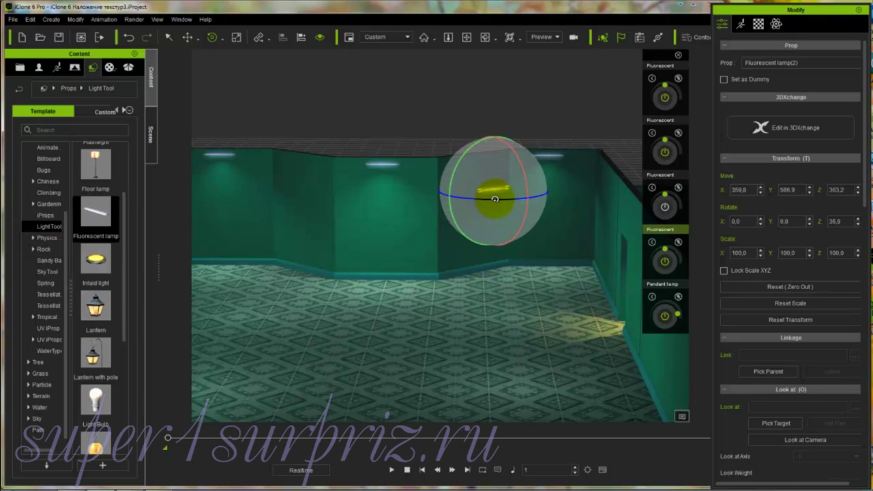
double_click(835, 221)
type("45")
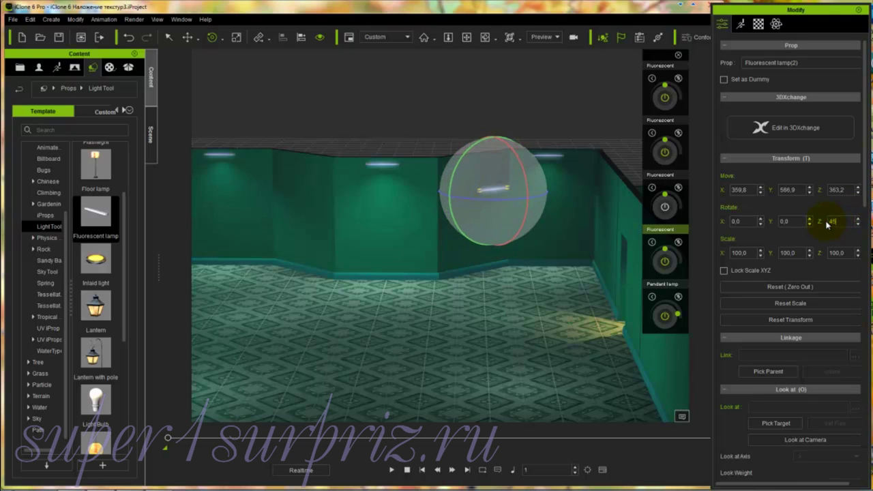
key("Return")
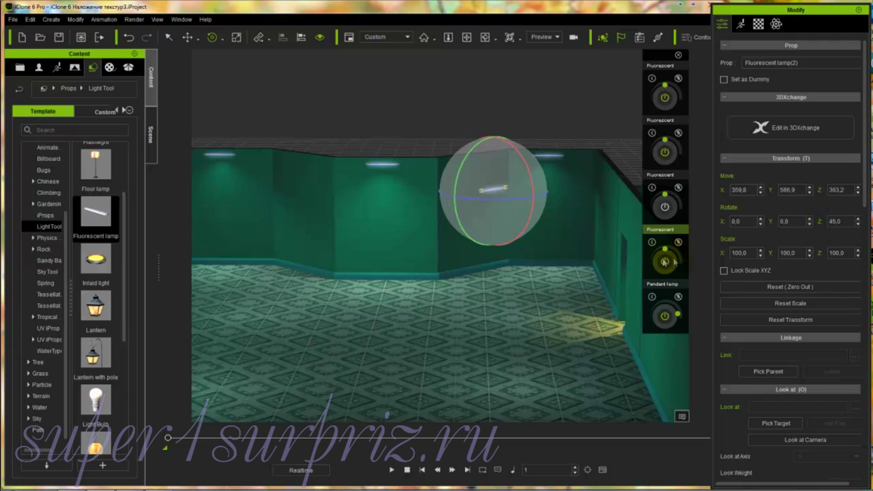
key("w")
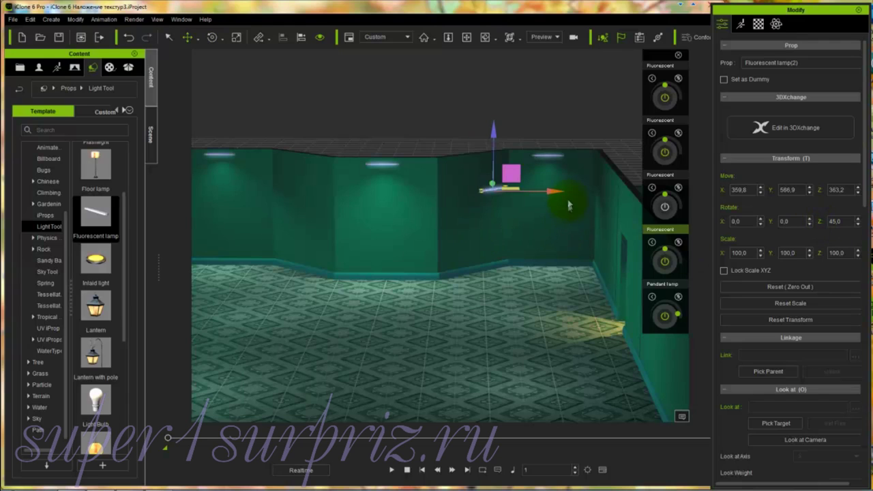
left_click_drag(552, 191, 538, 162)
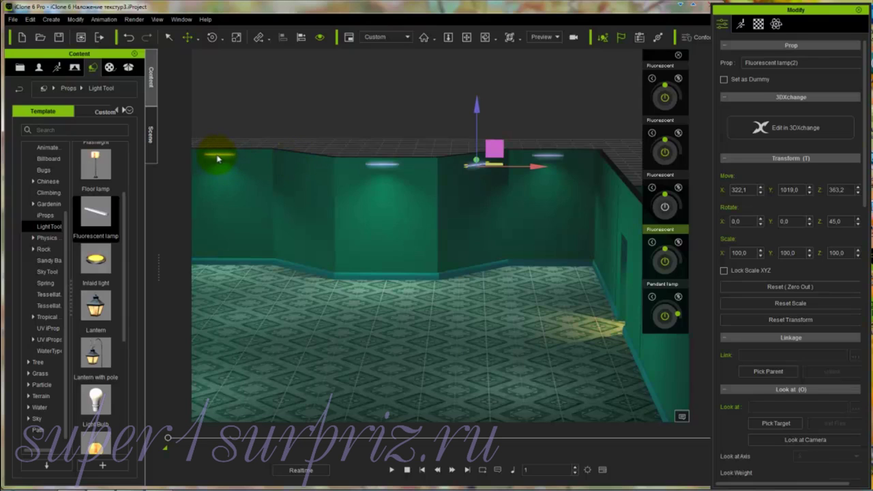
Duplicate the middle fluorescent lamp toward the opposite angled wall section, at about X -206.8, and set the copy's Z rotation to 315.
left_click(389, 167)
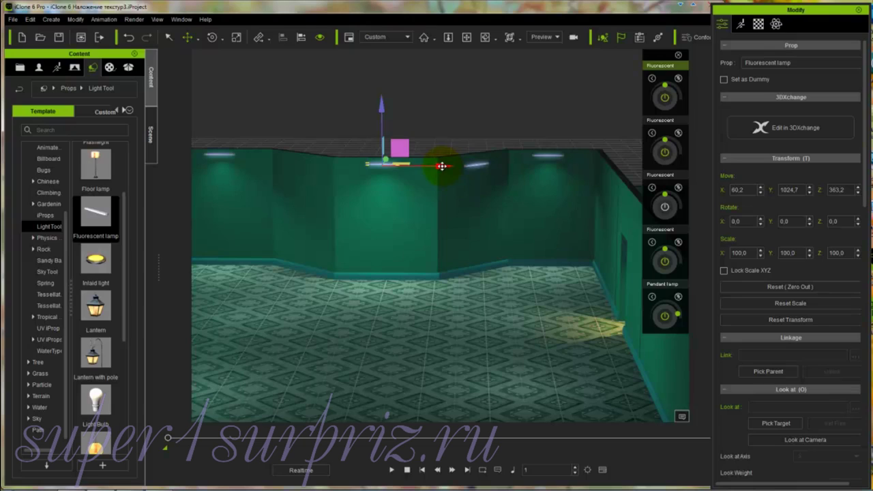
left_click_drag(443, 165, 346, 172, "ctrl")
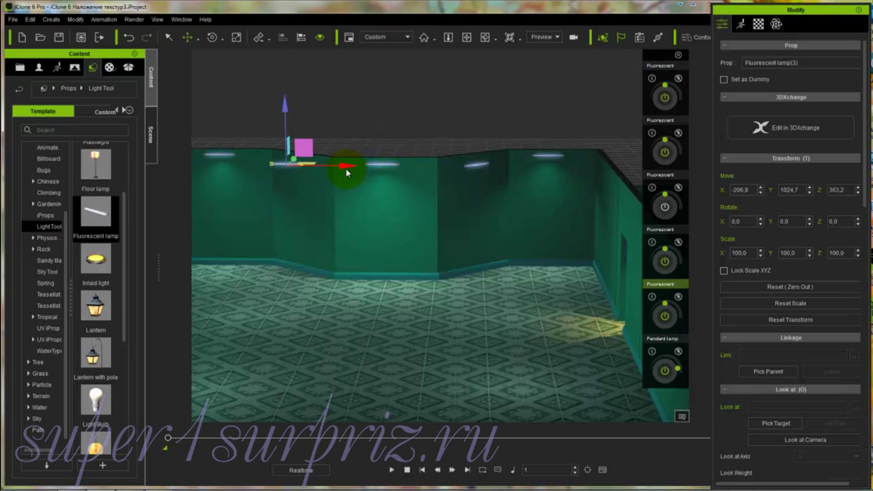
key("e")
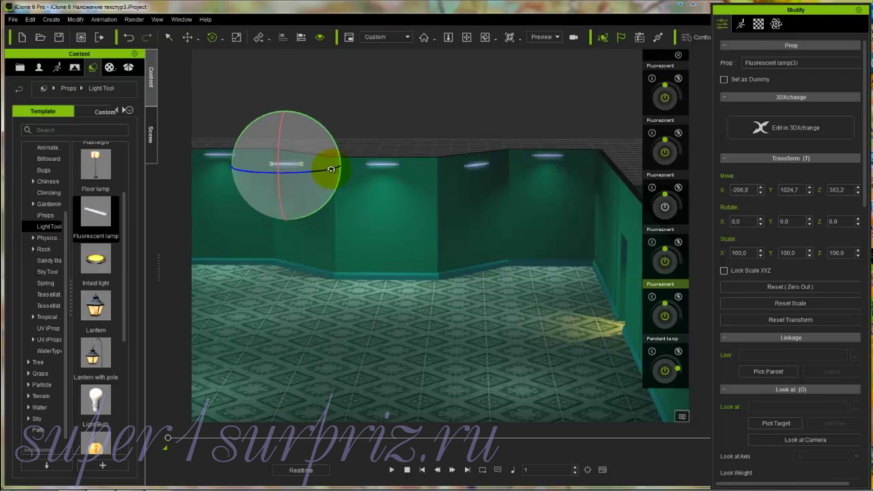
left_click_drag(332, 166, 311, 172)
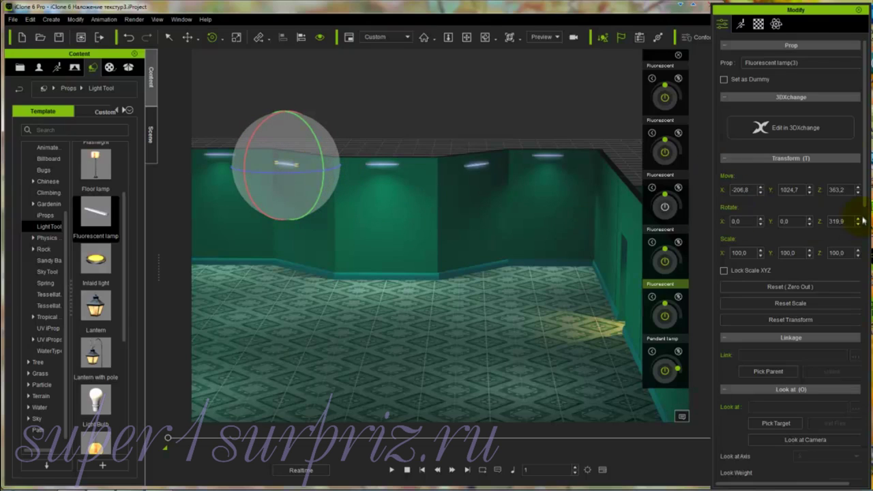
double_click(837, 221)
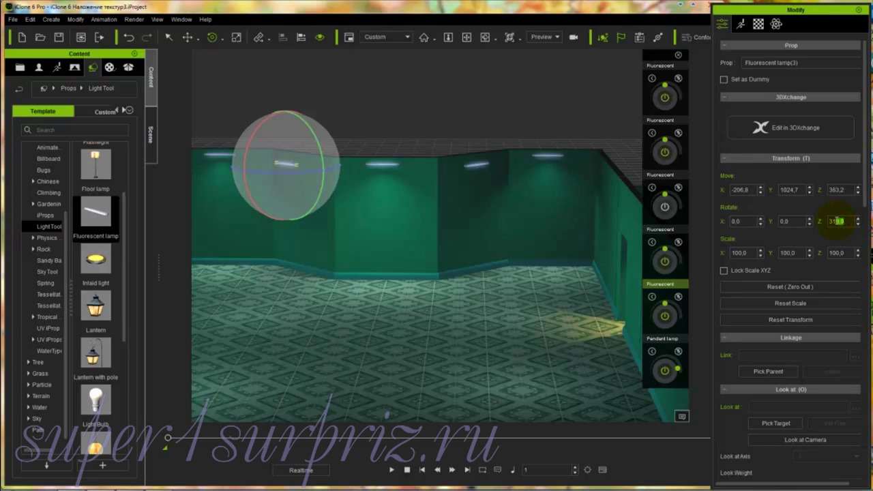
type("315")
left_click(361, 114)
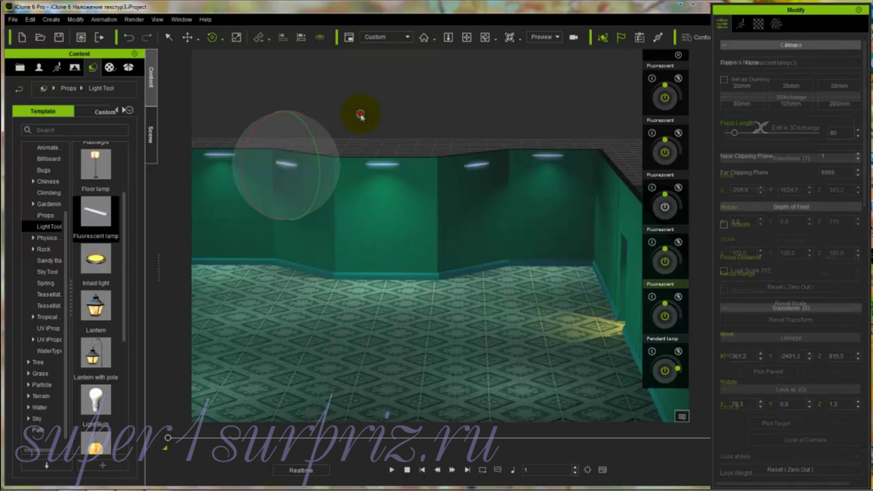
Move the lamp rotated to 315 closer to its angled wall section, to about X -194.6, Y 1144.9.
left_click(289, 167)
key("w")
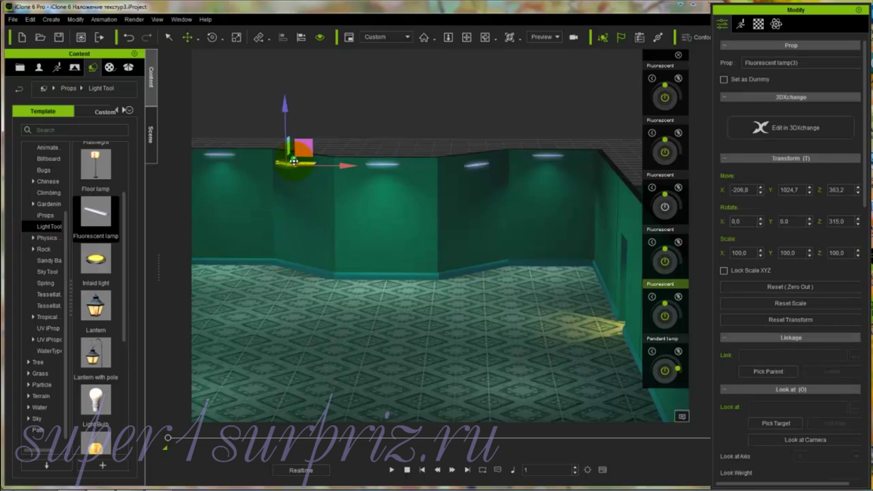
left_click_drag(295, 162, 351, 160)
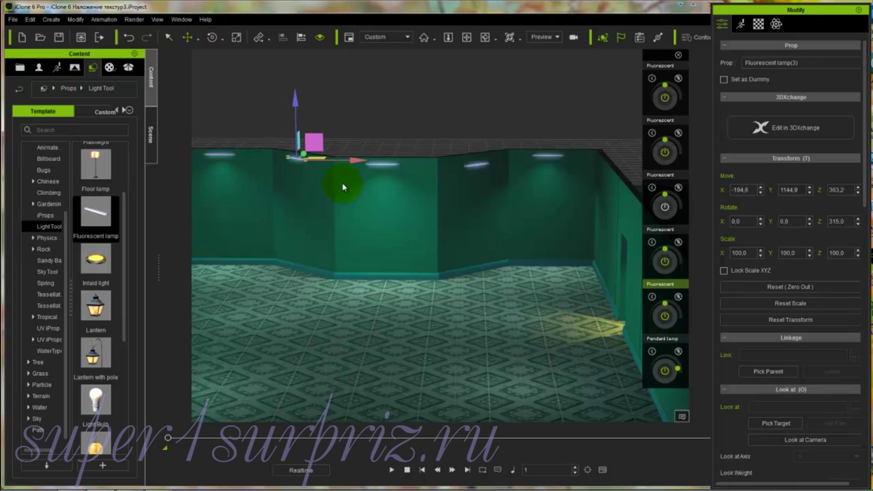
Viewed from the top, move the 315-degree fluorescent lamp against its angled wall to about X -186.3, Y 1151.3, and rotate it to about Z 316.7.
left_click(518, 38)
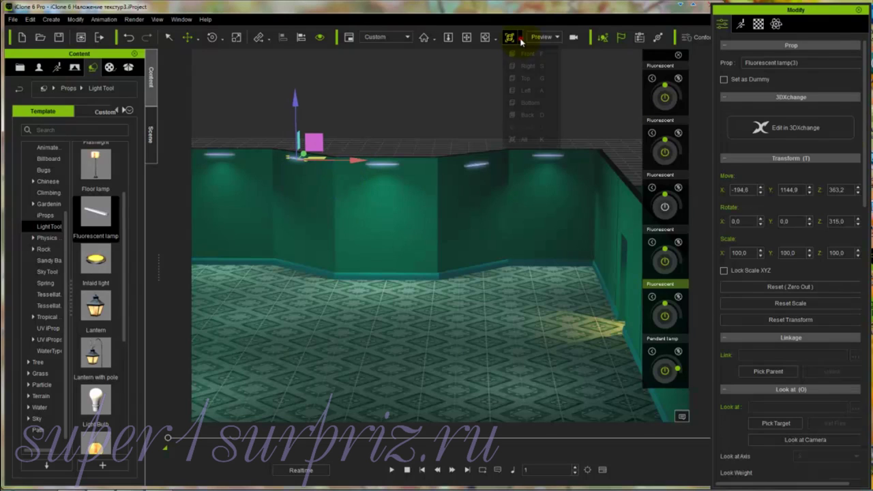
left_click(532, 78)
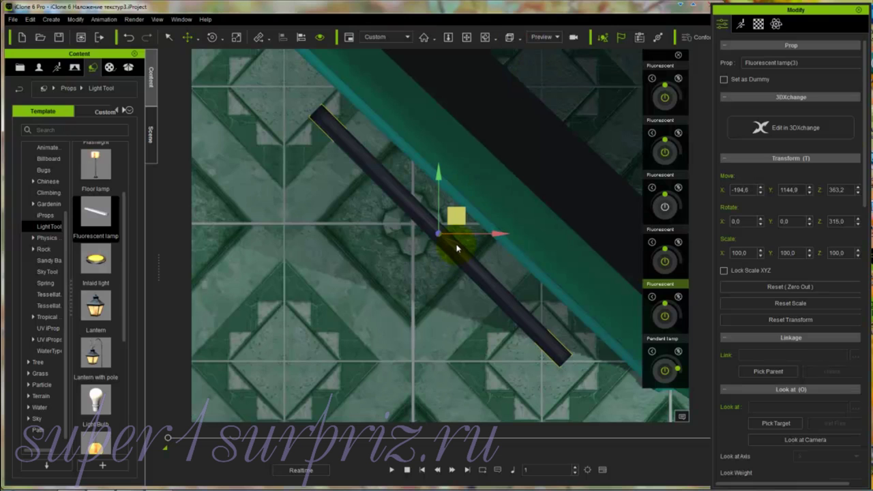
scroll(483, 157, "down", 5)
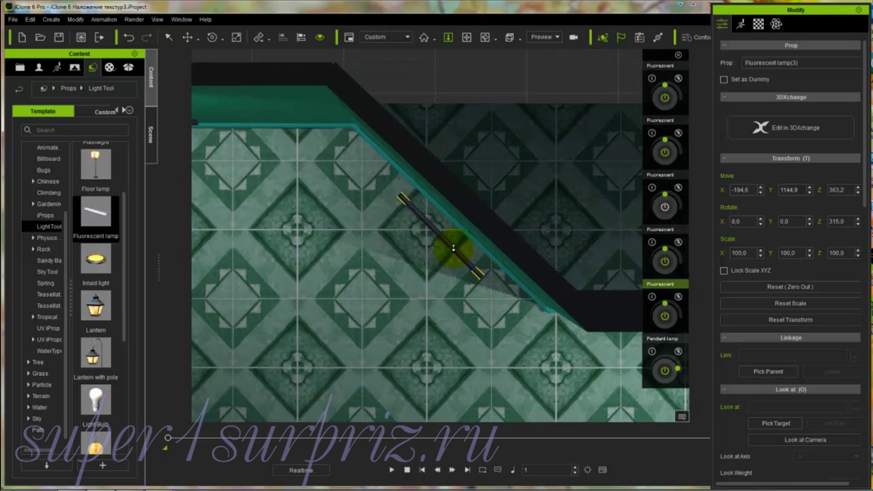
left_click(452, 248)
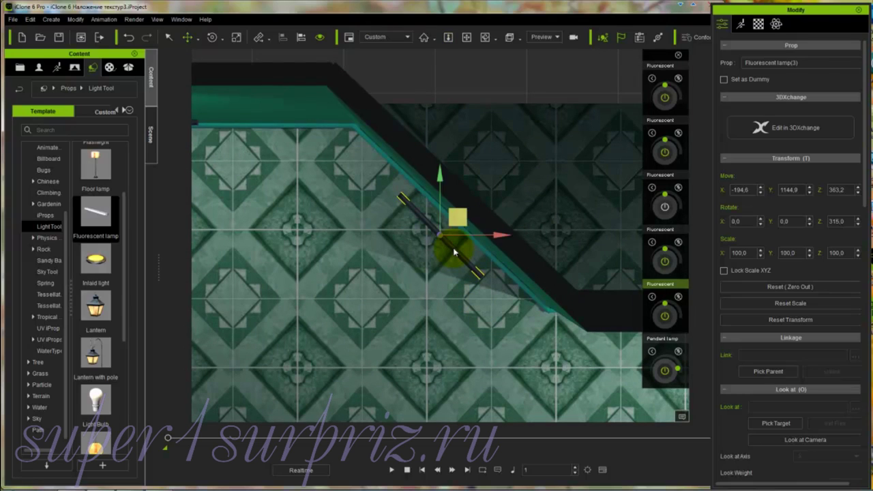
left_click_drag(454, 216, 470, 208)
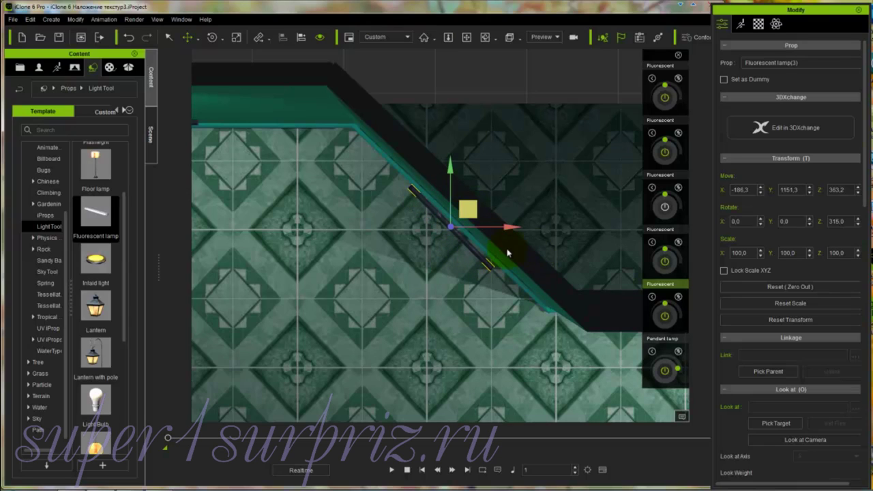
key("e")
left_click_drag(502, 234, 500, 234)
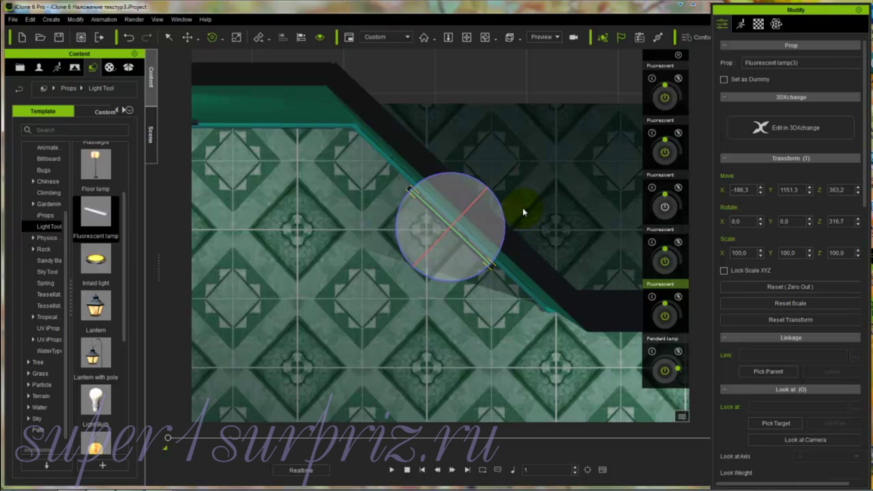
left_click(523, 207)
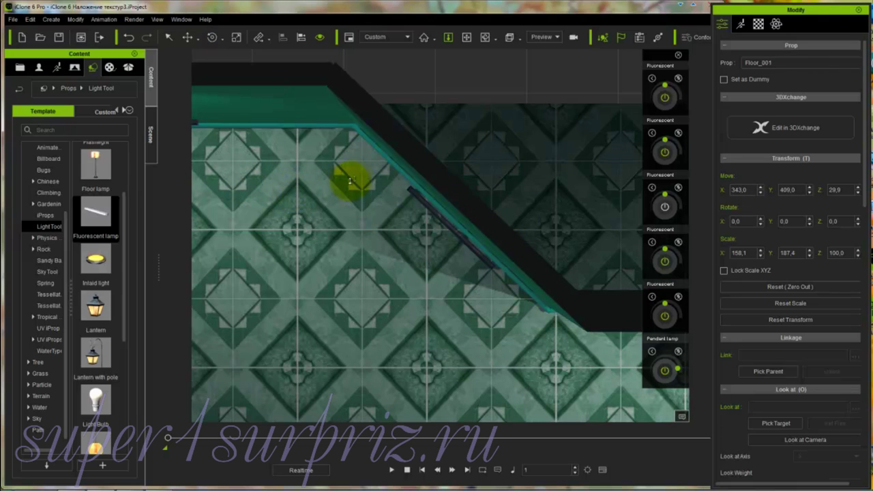
Move the fluorescent lamp in the corner section farthest from the doorway to about X -408.9, Y 1245.3, closer to the back wall.
scroll(357, 187, "down", 3)
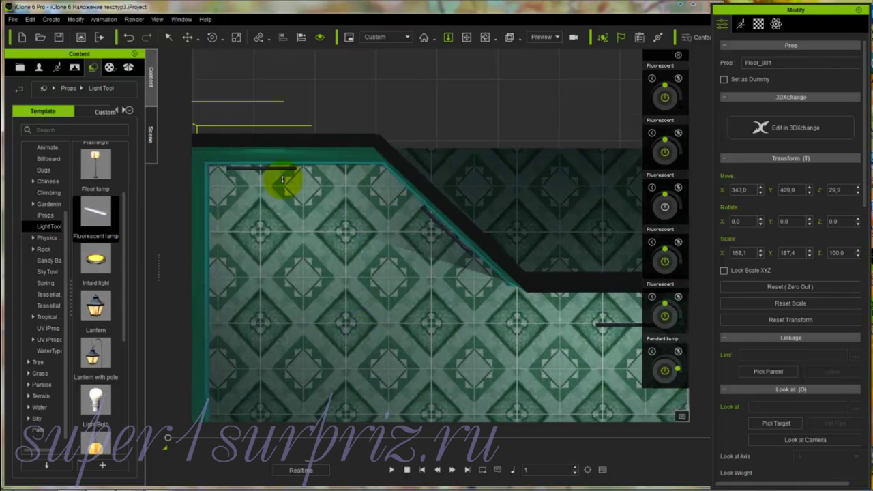
middle_click_drag(286, 176, 404, 236)
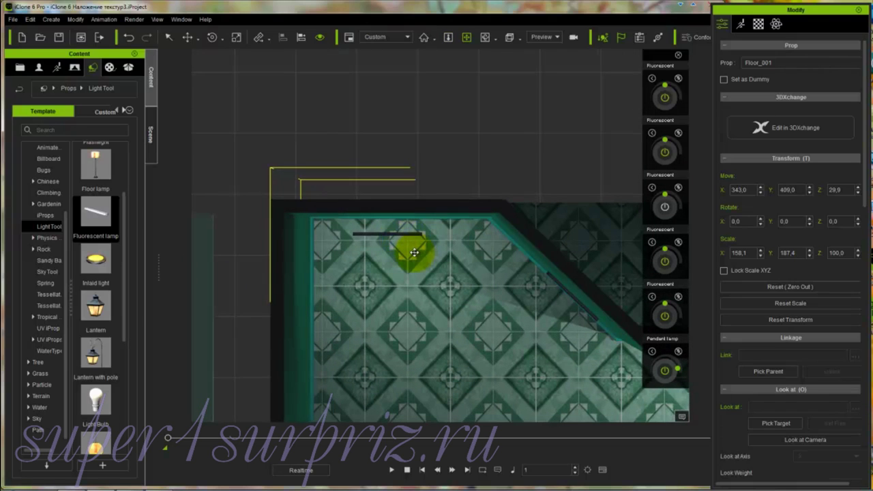
key("z")
left_click_drag(423, 286, 424, 84)
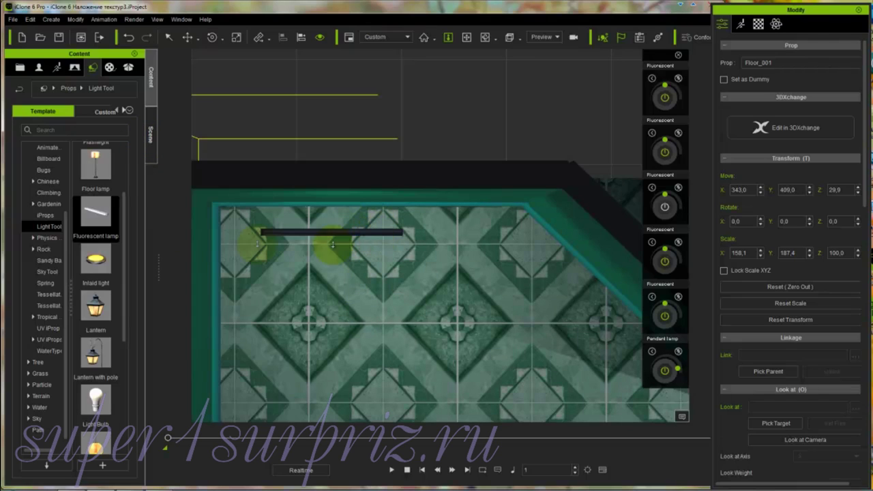
left_click(152, 127)
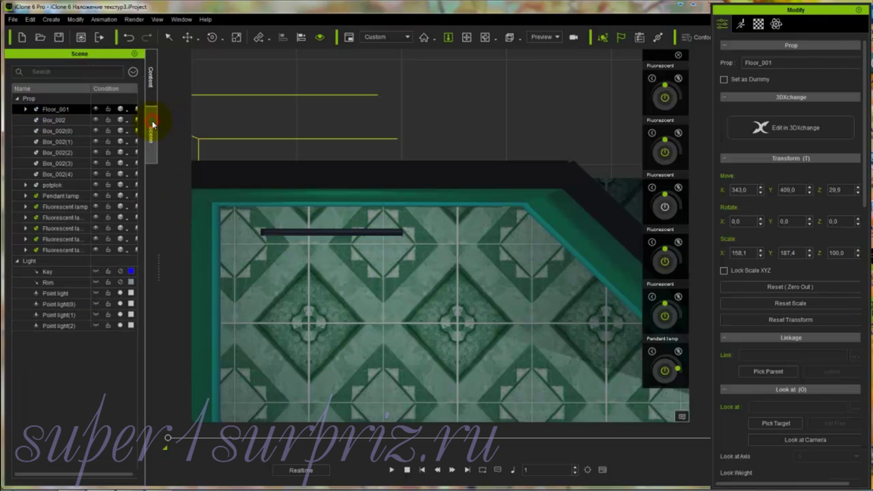
left_click(49, 206)
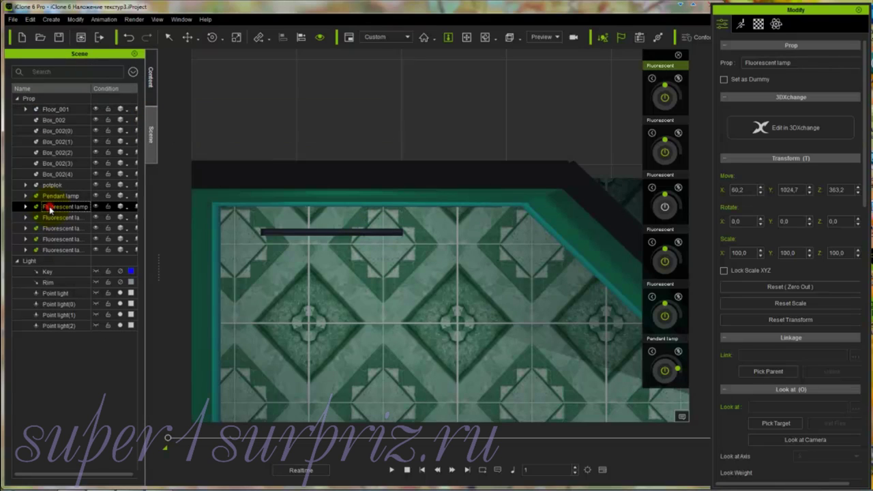
left_click(96, 217, "ctrl")
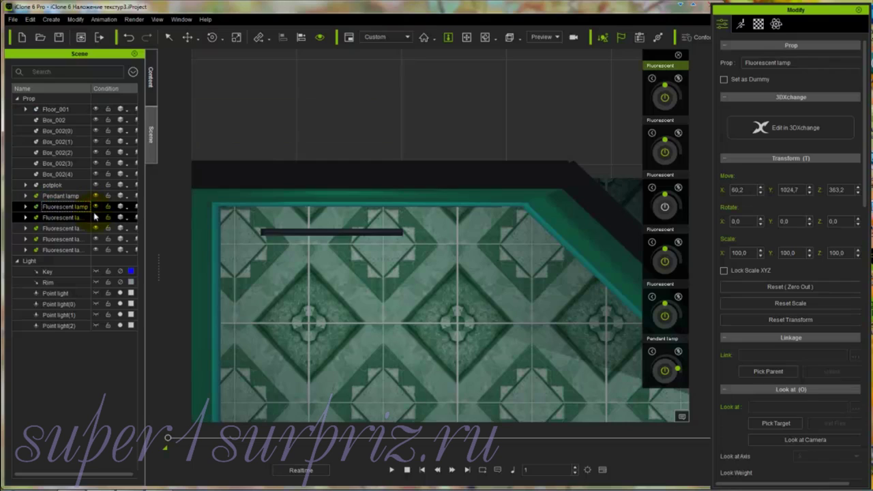
left_click(70, 217)
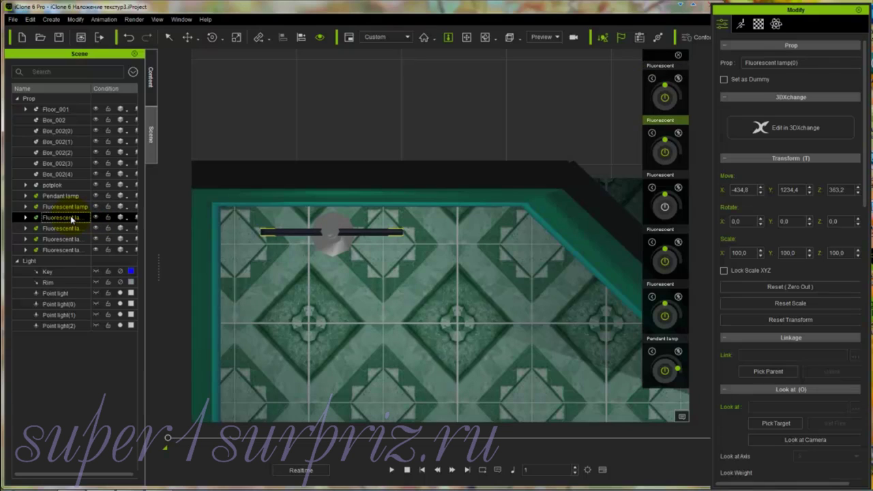
key("w")
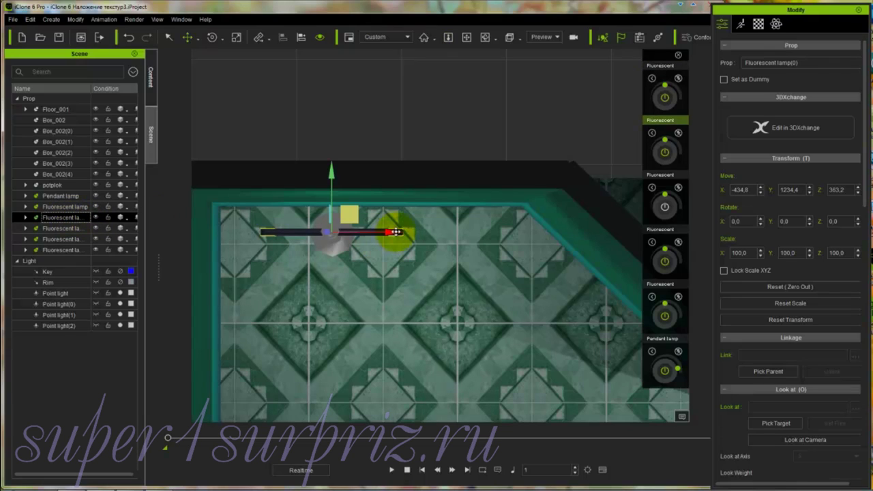
left_click_drag(393, 231, 432, 232)
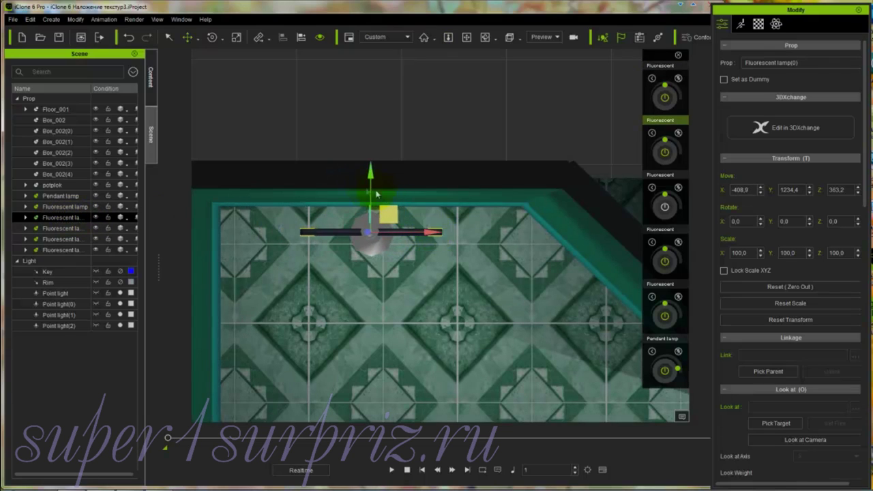
left_click_drag(371, 179, 370, 162)
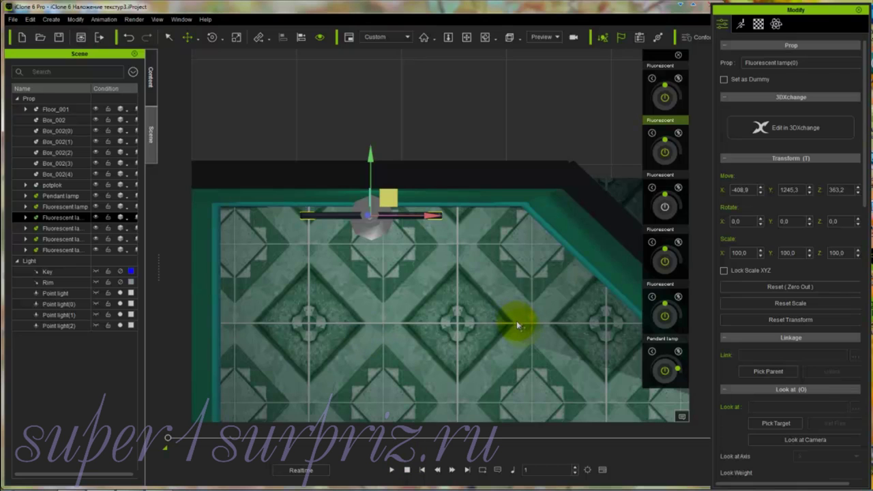
Move the middle fluorescent lamp up to the central wall section, to about Y 1053.7.
key("x")
left_click_drag(593, 341, 301, 276)
middle_click_drag(302, 276, 522, 352)
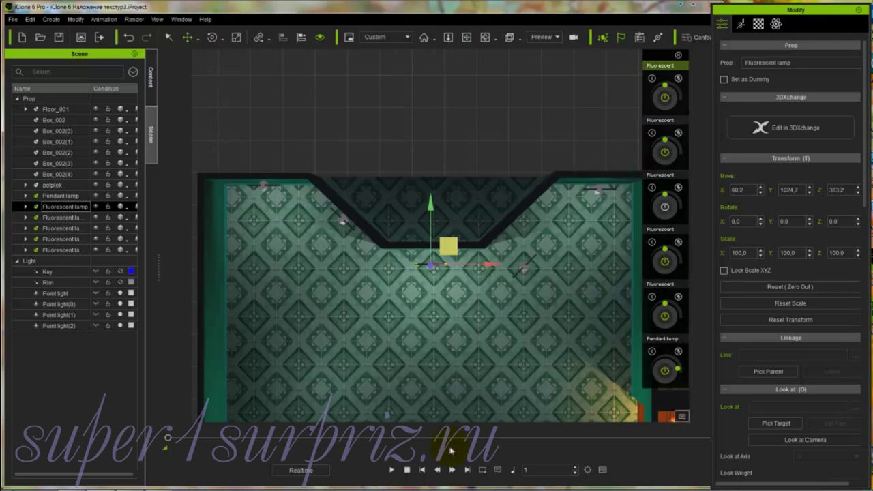
left_click_drag(433, 208, 434, 199)
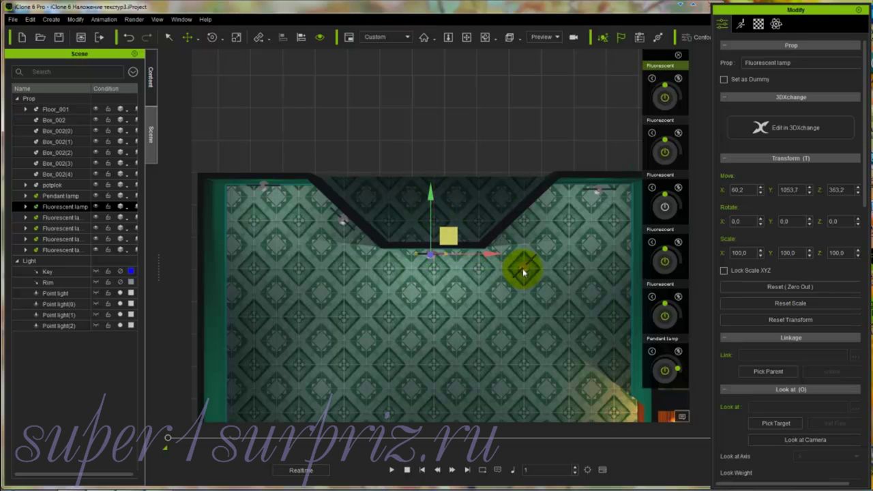
Move the 45-degree fluorescent lamp against its angled wall section, to about X 326.1, Y 1157.5.
left_click(524, 267)
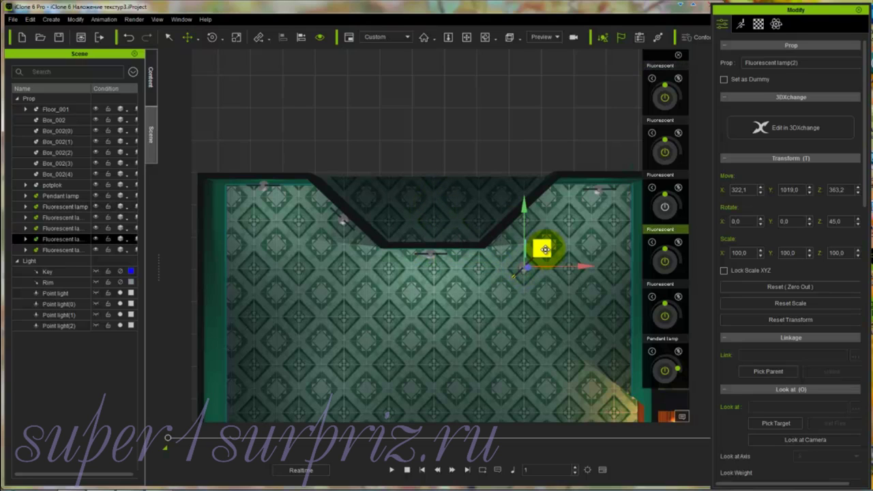
left_click_drag(545, 250, 544, 198)
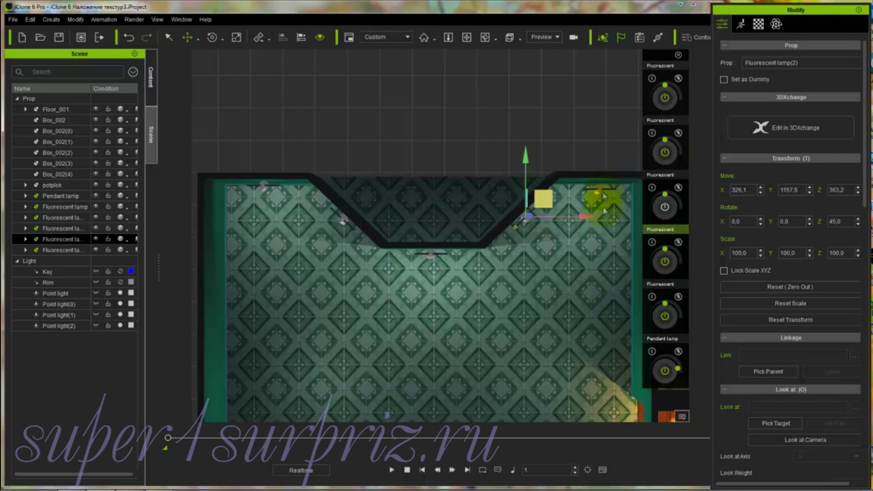
key("x")
left_click_drag(592, 256, 536, 256)
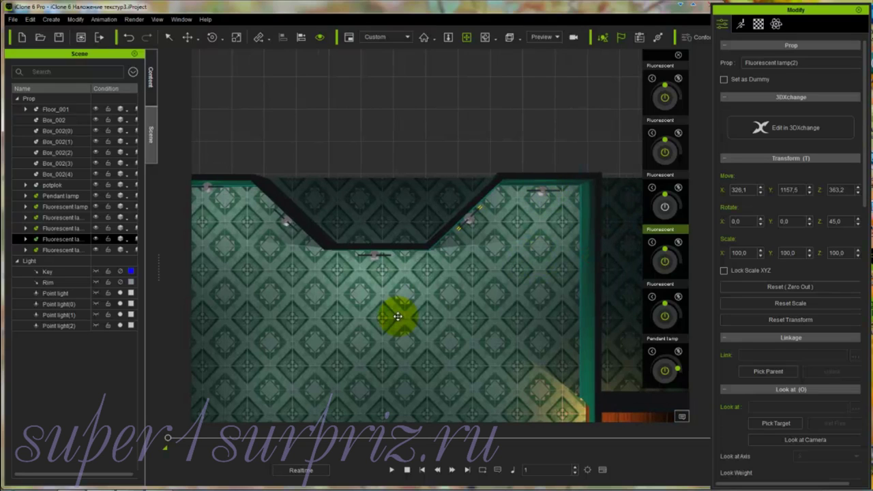
Return to the full perspective view and slide the ceiling prop along X over the room, to about X 60.
left_click(520, 40)
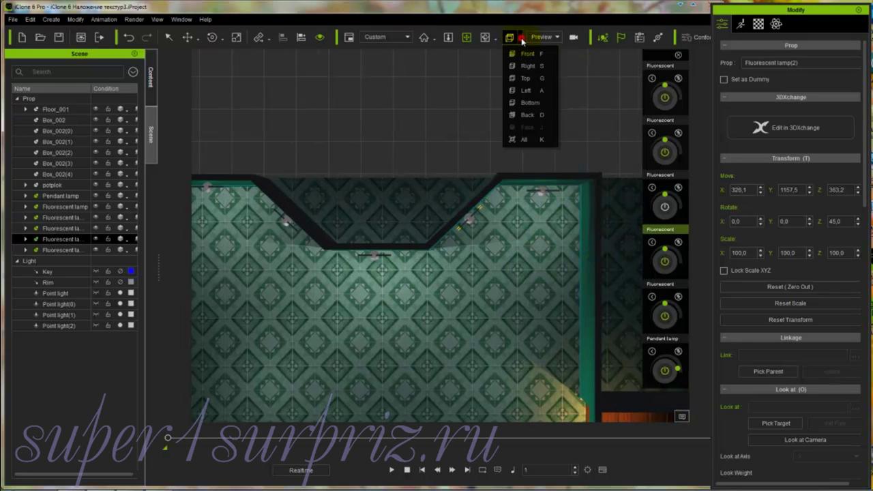
left_click(525, 139)
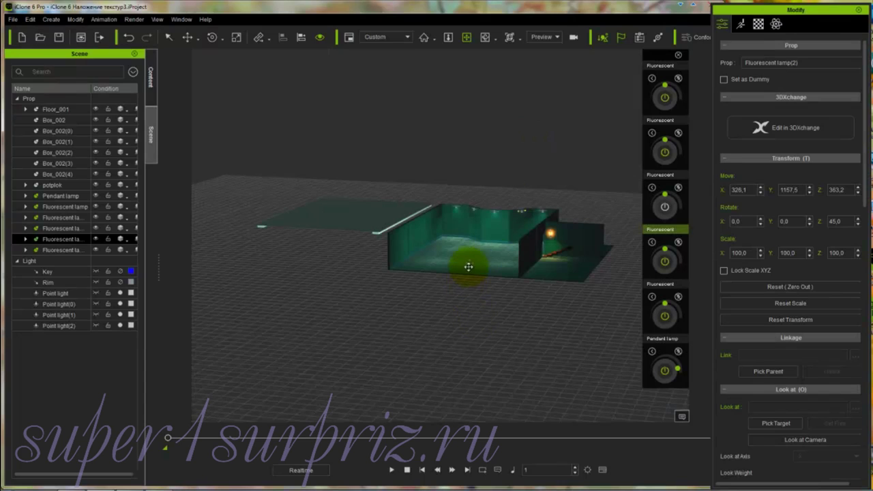
left_click_drag(464, 247, 530, 234)
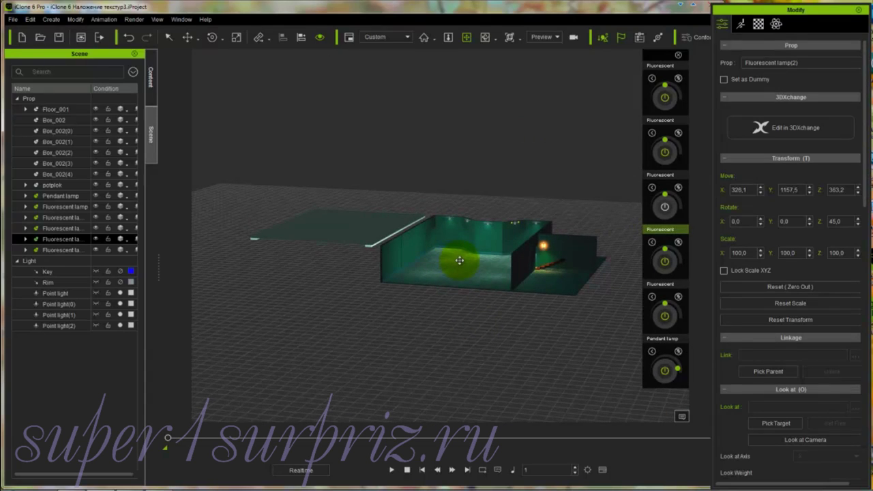
key("c")
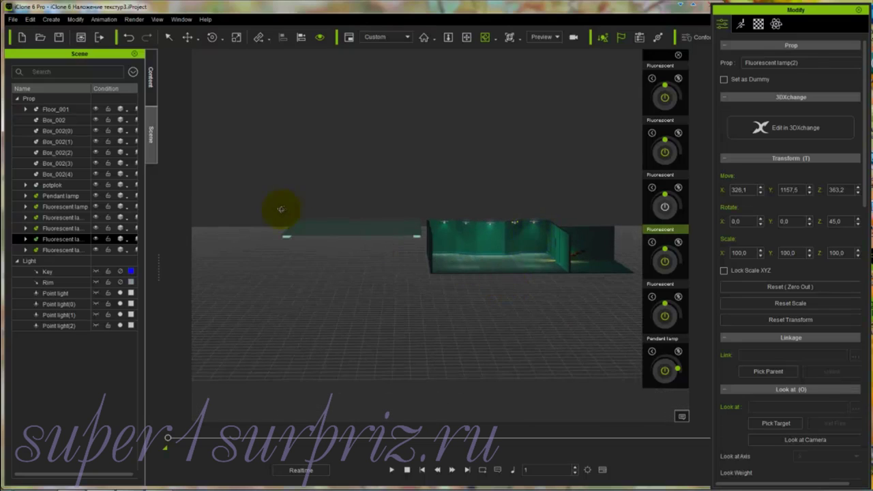
left_click(360, 230)
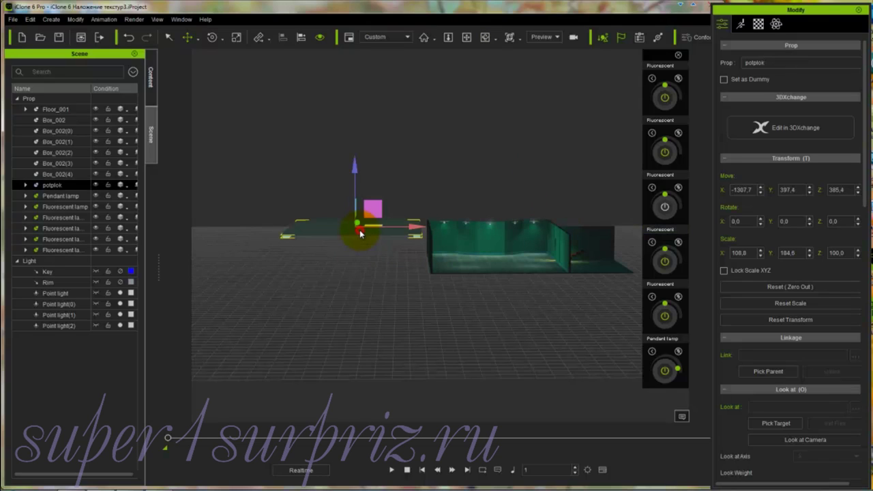
left_click_drag(414, 227, 553, 226)
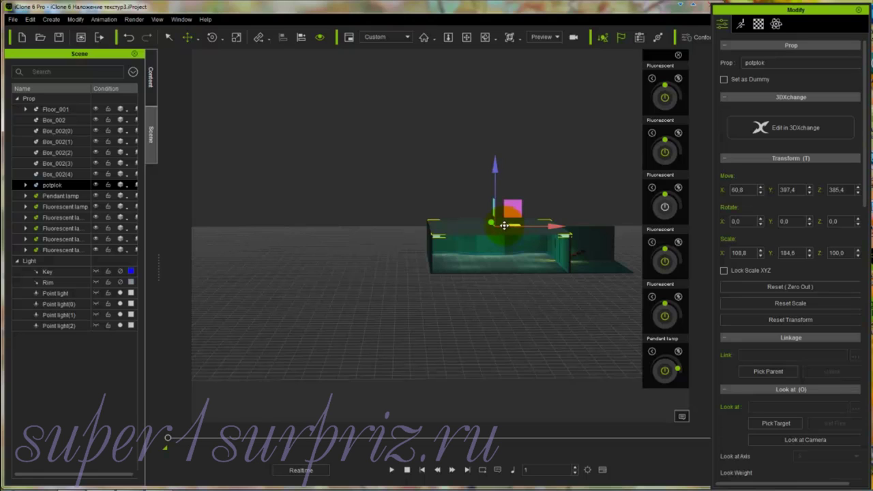
Fine-tune the ceiling's X position to about 53.0 so that it lines up with the side walls.
left_click(527, 292)
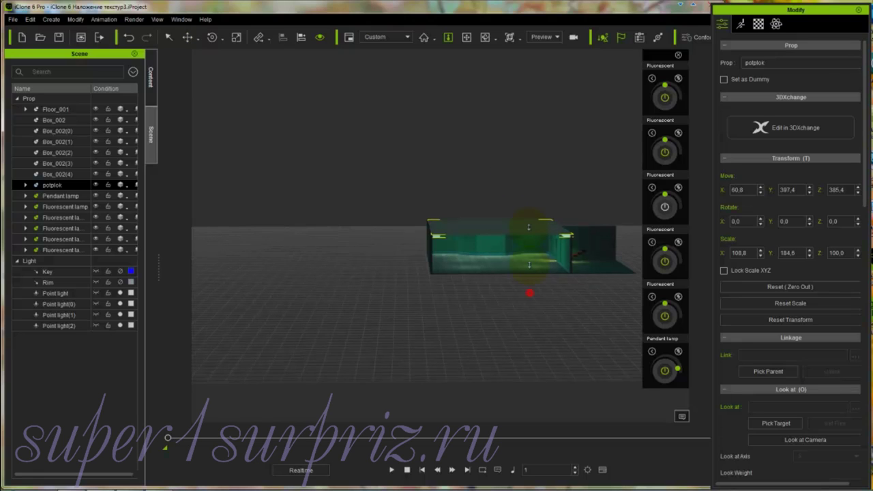
left_click_drag(536, 322, 563, 4)
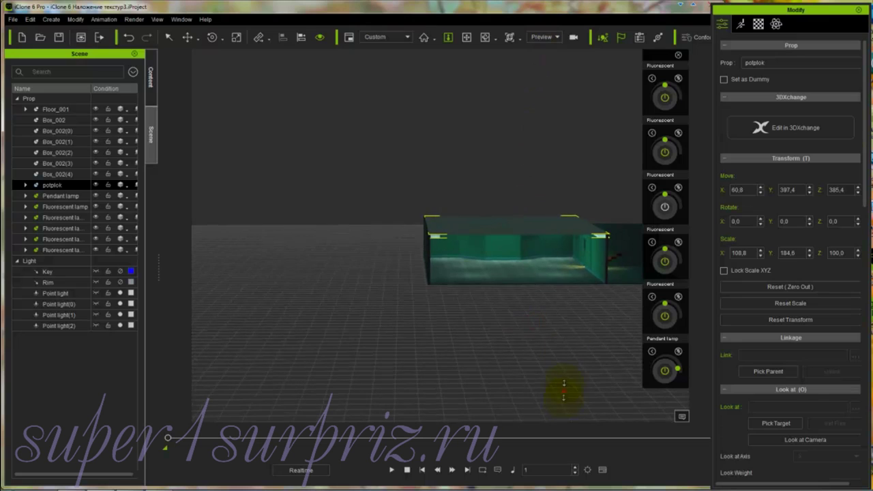
left_click_drag(563, 391, 584, 109)
key("x")
left_click_drag(561, 273, 437, 273)
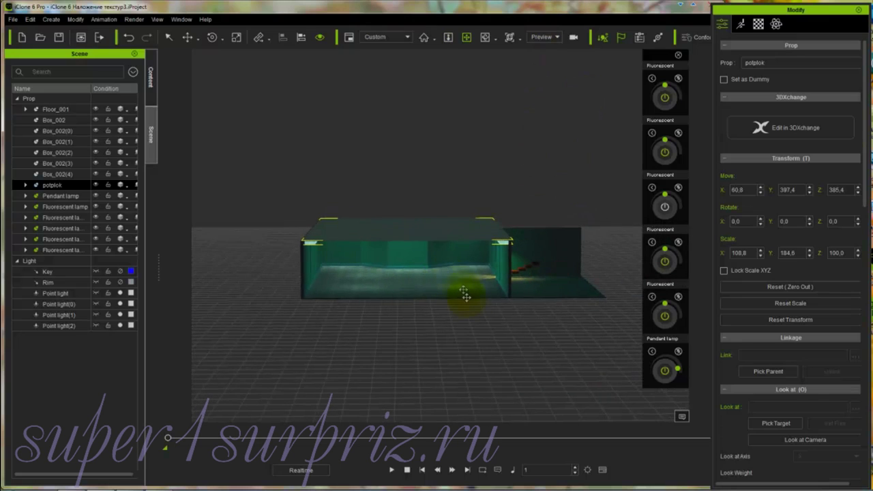
key("z")
left_click_drag(479, 317, 528, 4)
left_click_drag(477, 383, 500, 110)
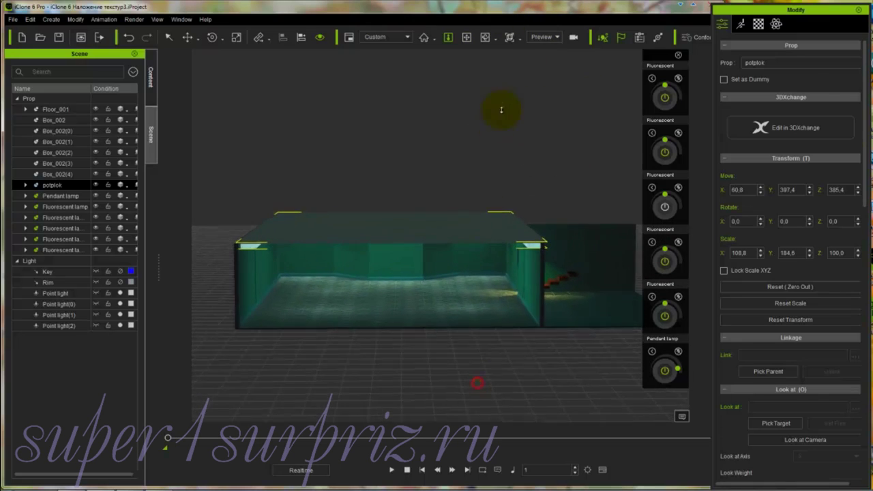
left_click_drag(437, 420, 512, 164)
key("z")
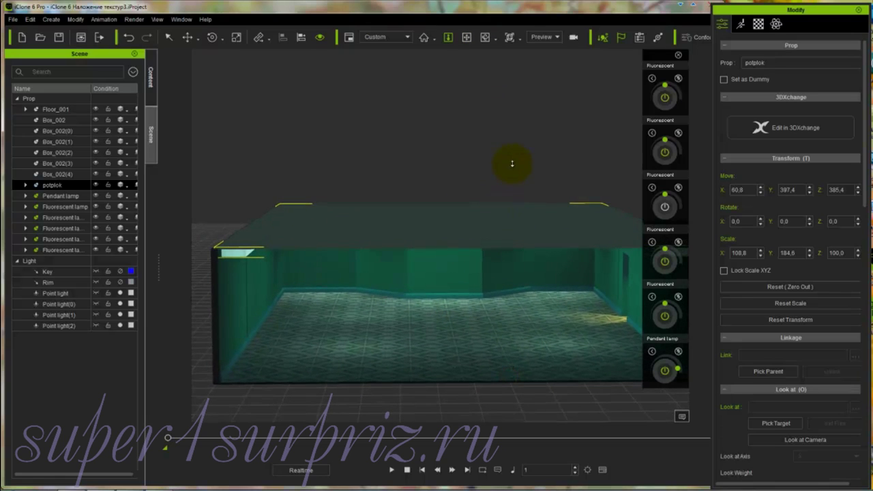
key("w")
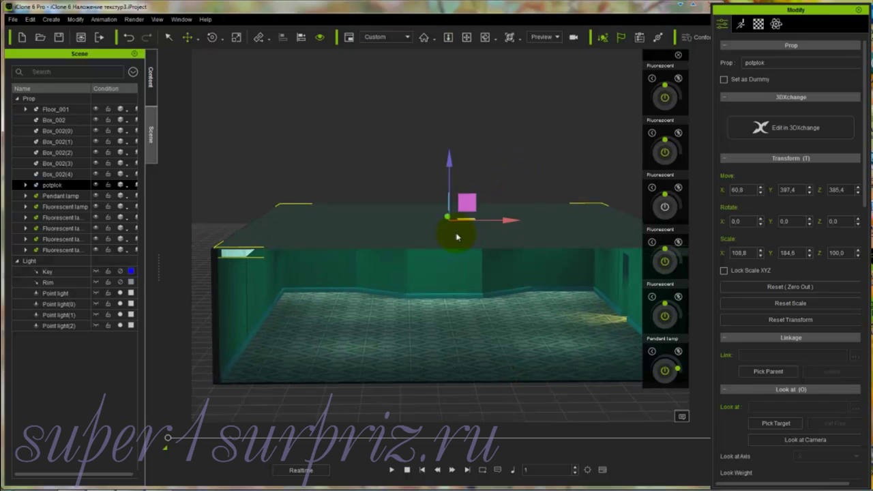
left_click_drag(511, 220, 508, 220)
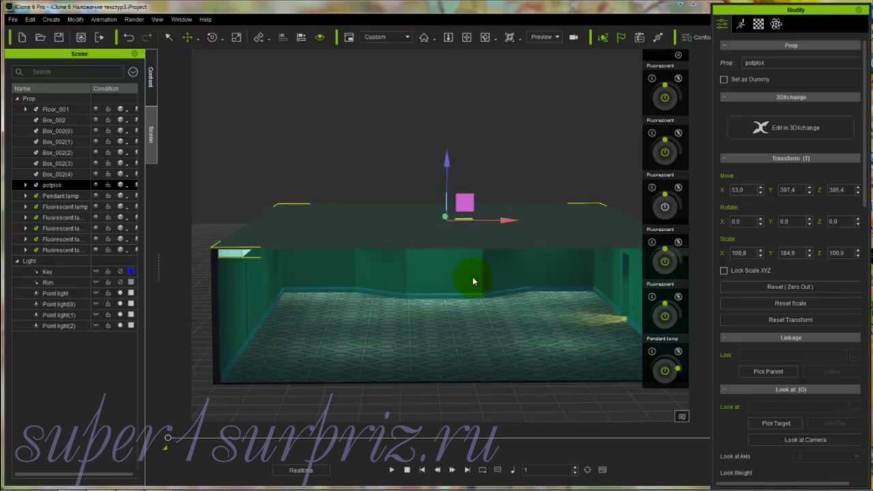
Examine the closed room from the front, framing the ceiling and the row of fluorescent lamps along the back wall, with the middle lamp selected.
right_click_drag(472, 299, 469, 320)
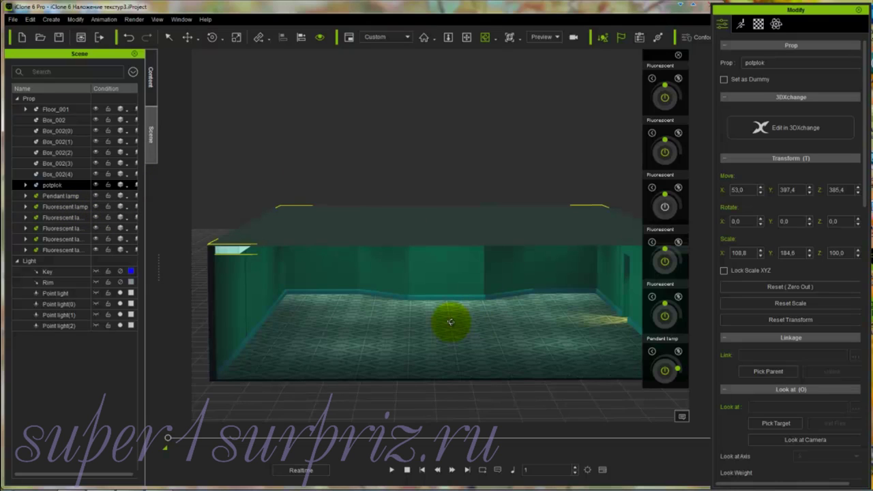
left_click_drag(451, 322, 451, 301)
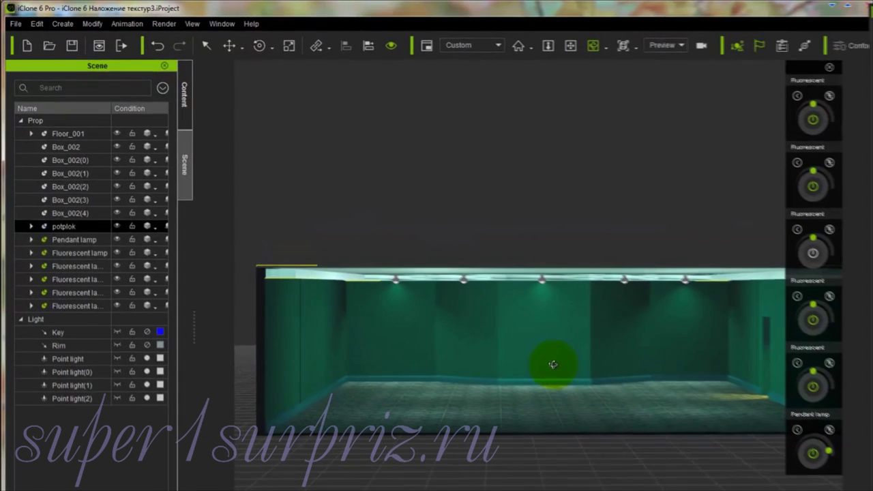
left_click(51, 208)
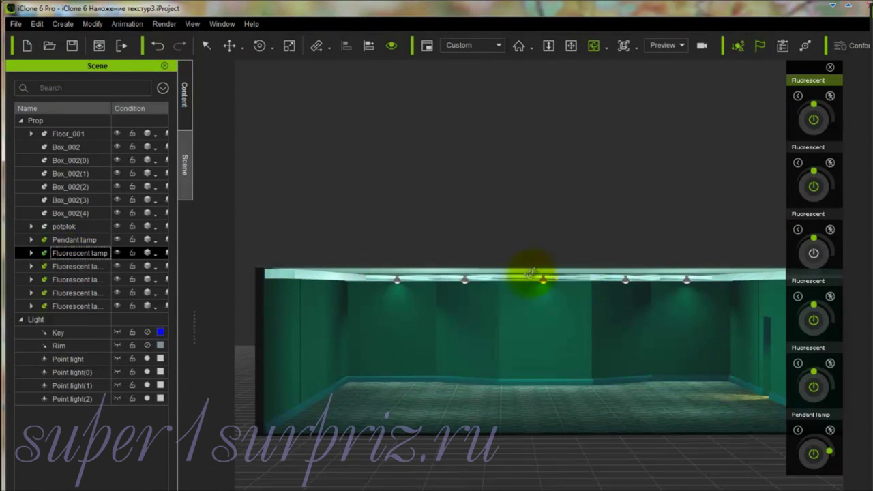
left_click(545, 305)
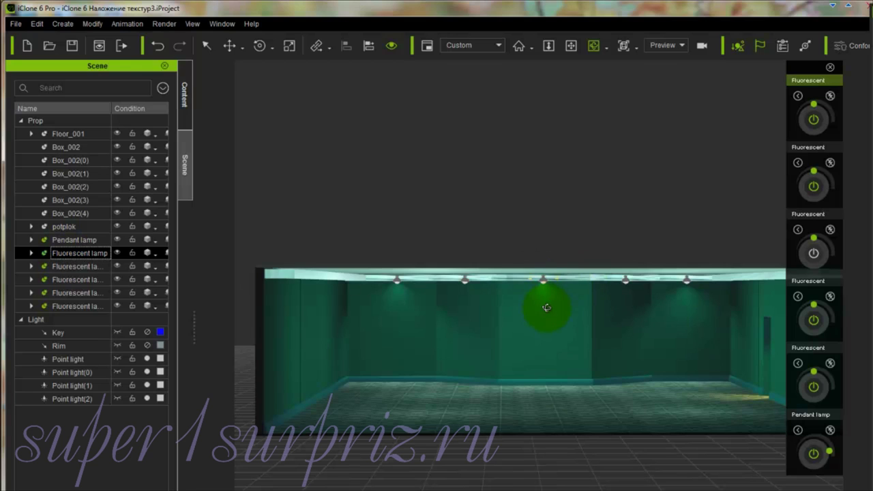
key("z")
left_click_drag(562, 323, 587, 11)
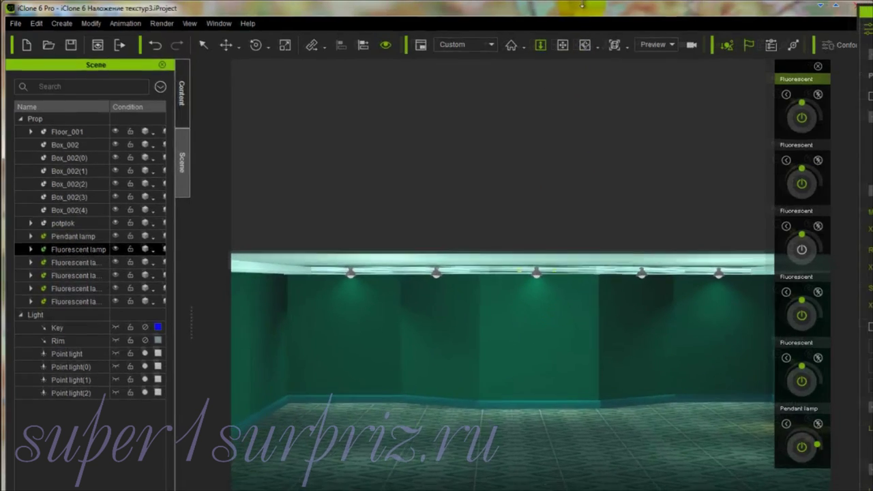
left_click_drag(526, 374, 525, 351)
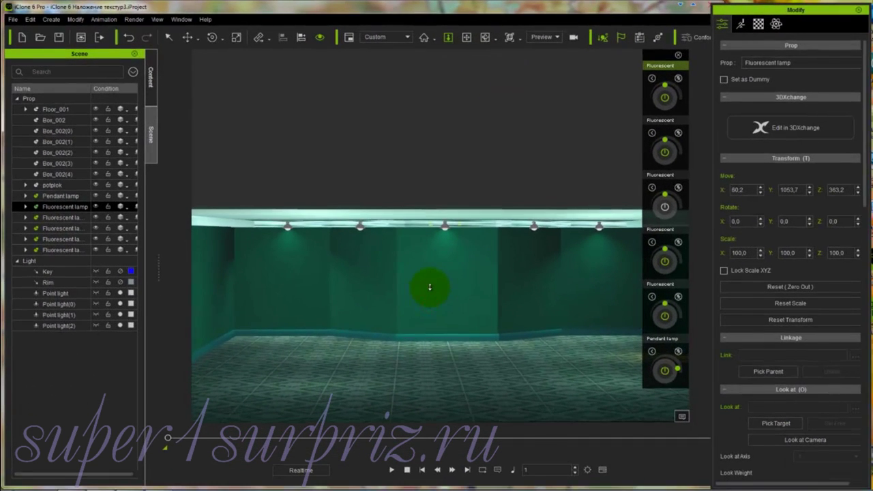
left_click_drag(429, 287, 471, 300)
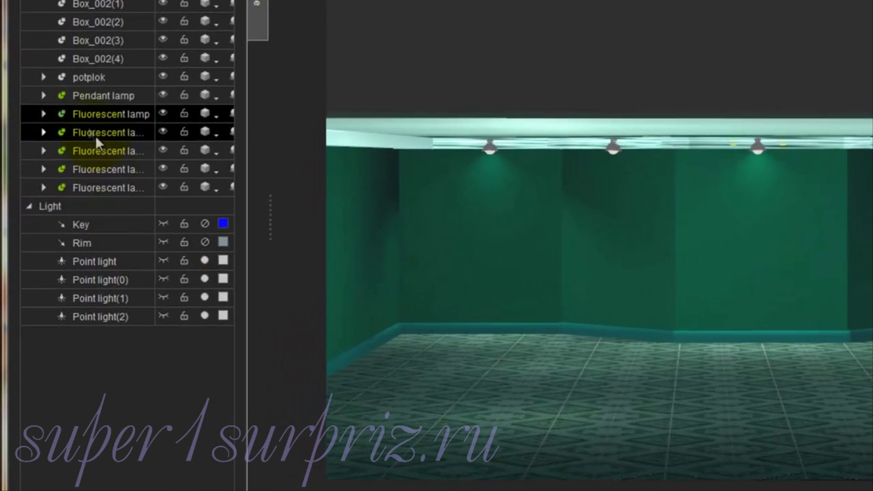
Set the Spot Light inside the middle fluorescent lamp to range 2095, beam angle 60 and falloff 58.
left_click(43, 114)
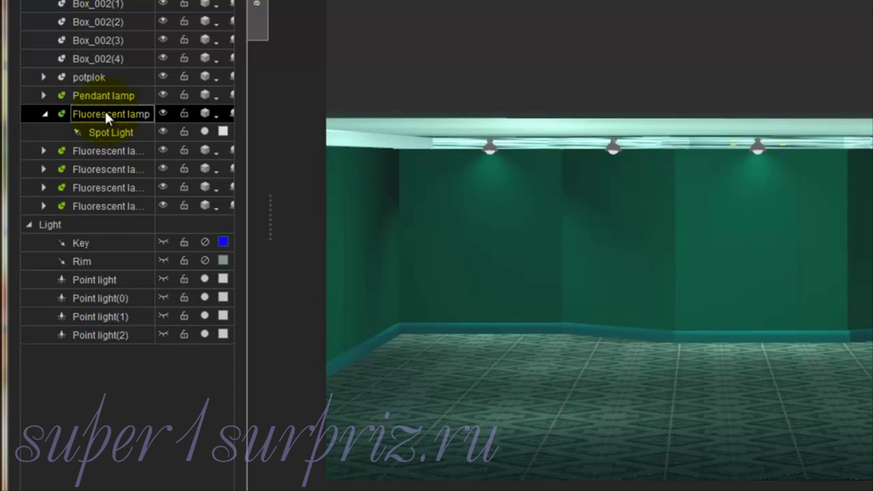
left_click(120, 132)
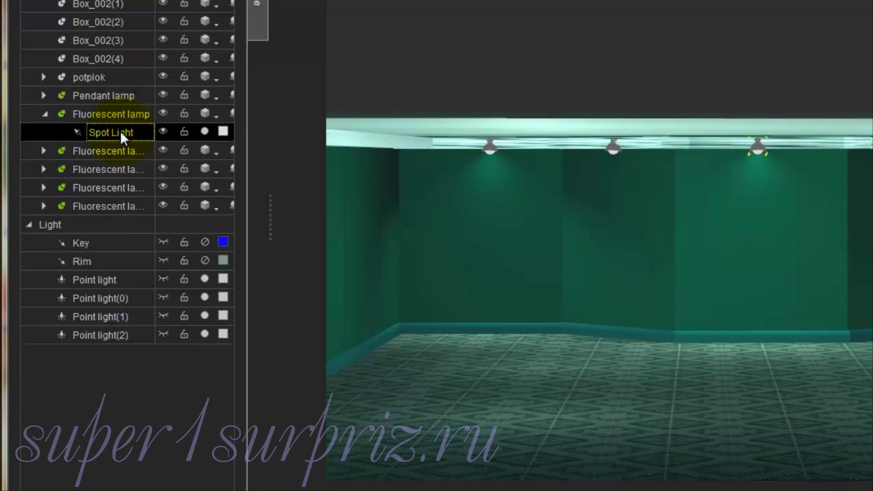
left_click(163, 132)
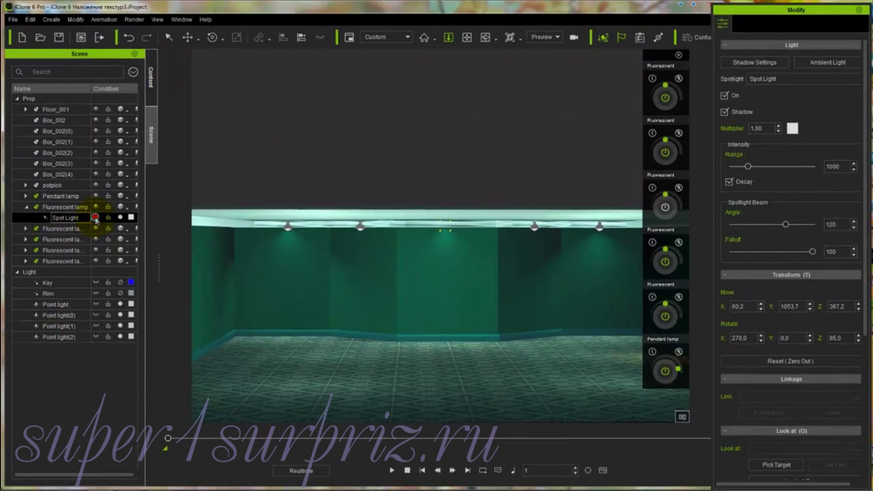
left_click(95, 218)
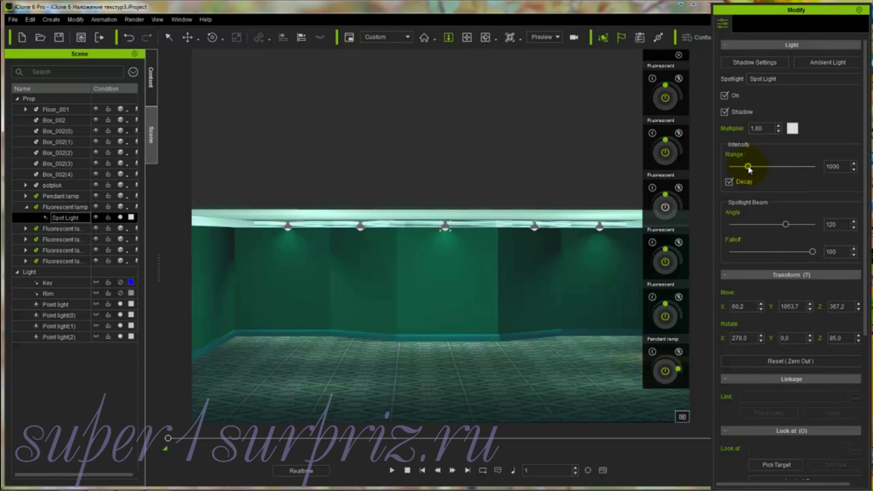
left_click_drag(748, 169, 767, 169)
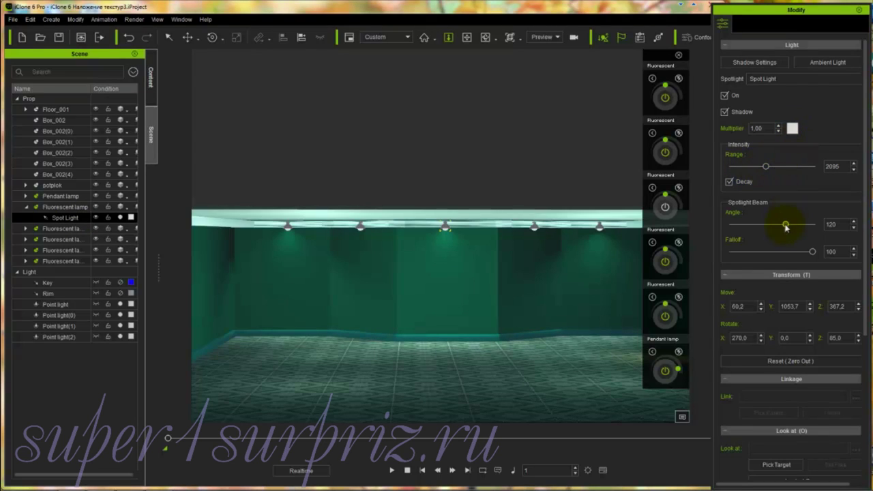
left_click_drag(785, 225, 758, 225)
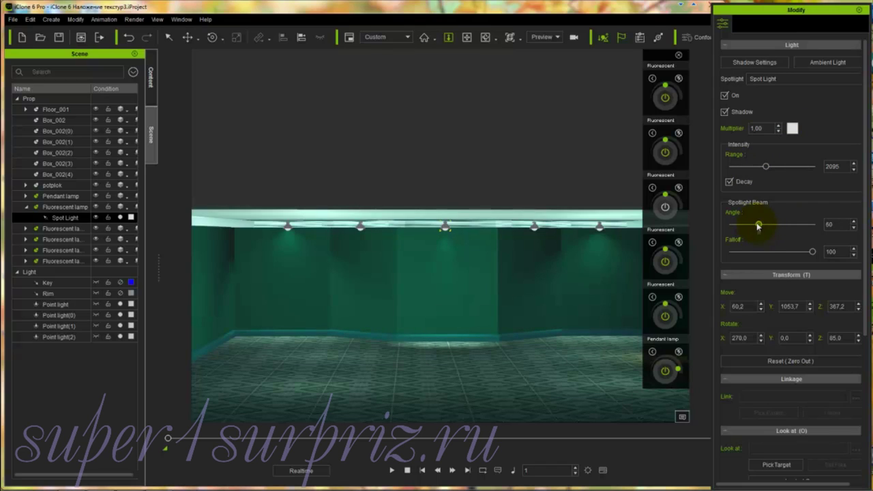
left_click_drag(811, 252, 785, 255)
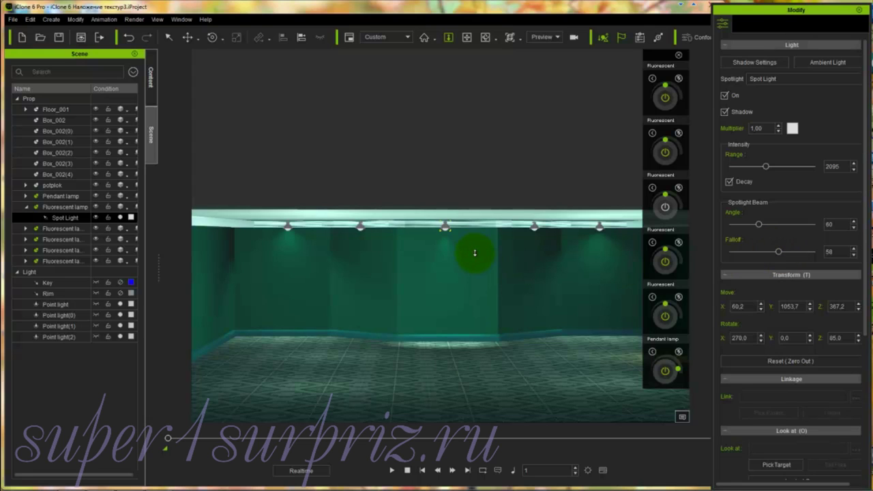
Rotate the middle lamp's Spot Light to Z 98.0 so it aims at the wall, and hide the light's body.
key("e")
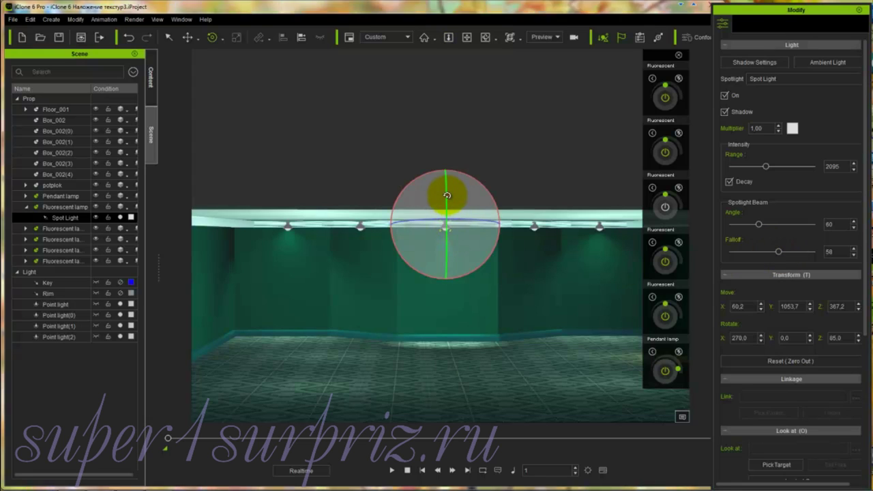
left_click_drag(446, 197, 447, 202)
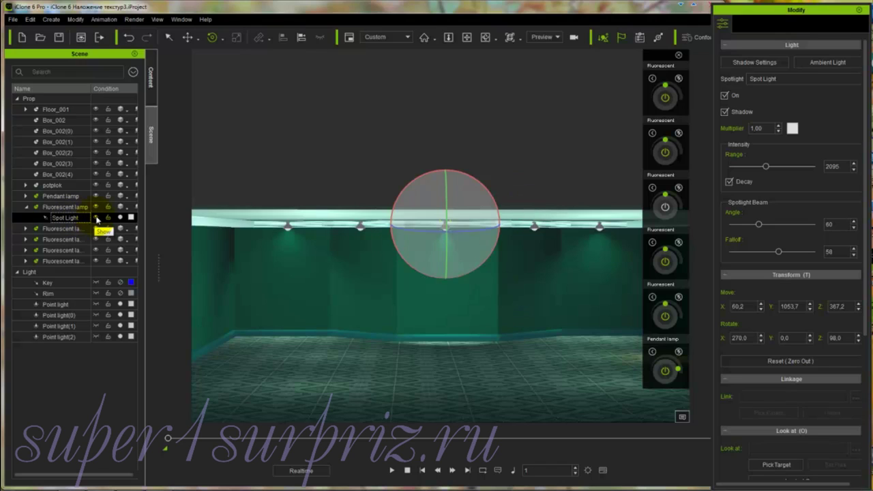
left_click(72, 208)
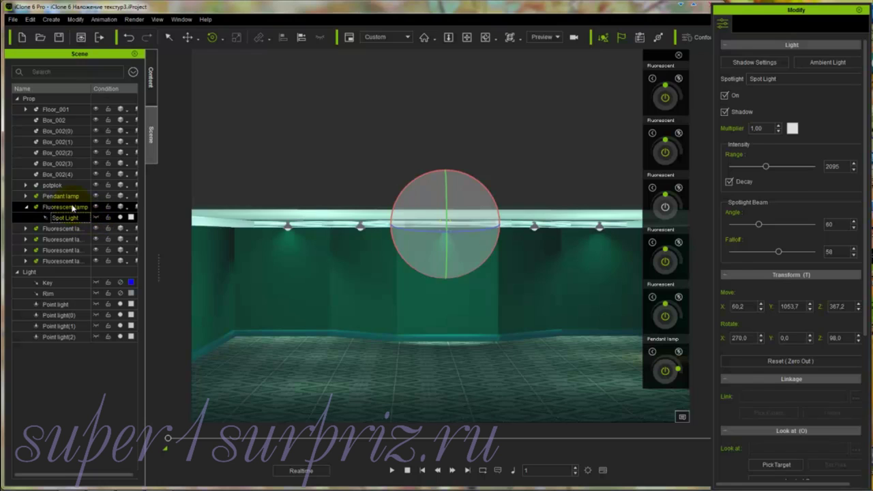
left_click(239, 169)
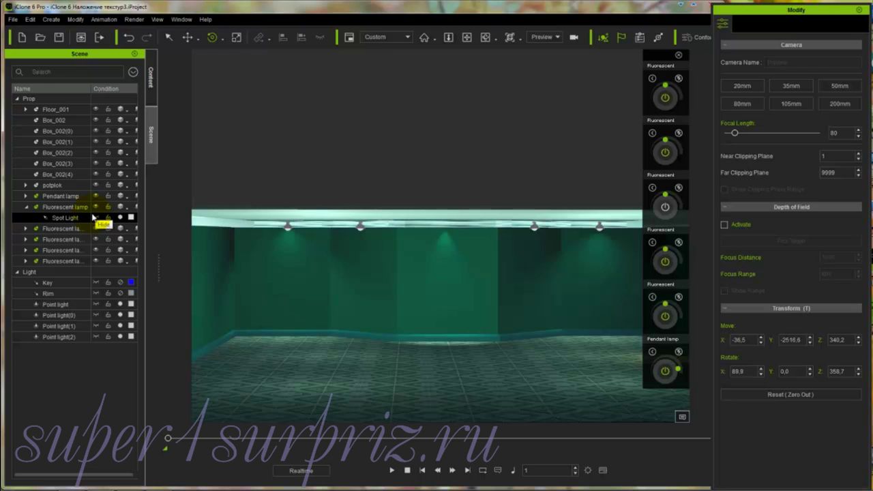
Raise the brightness of the middle fluorescent lamp with its light control dial.
left_click(62, 206)
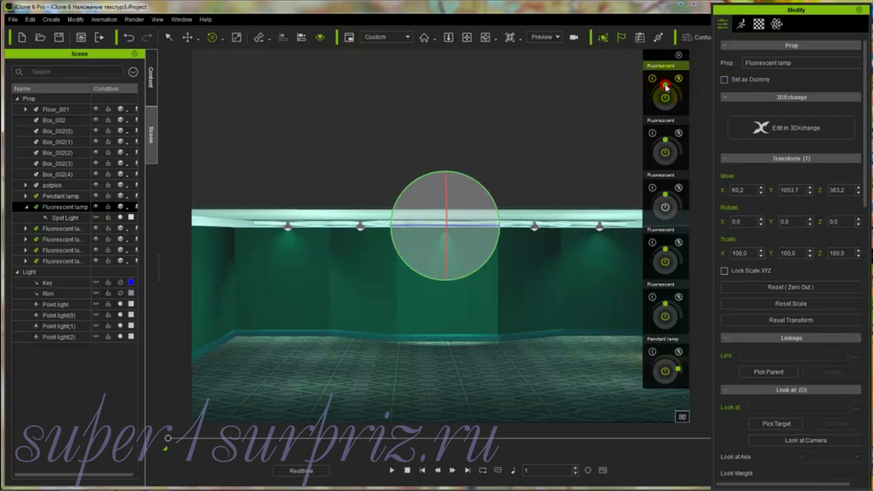
left_click_drag(666, 83, 676, 95)
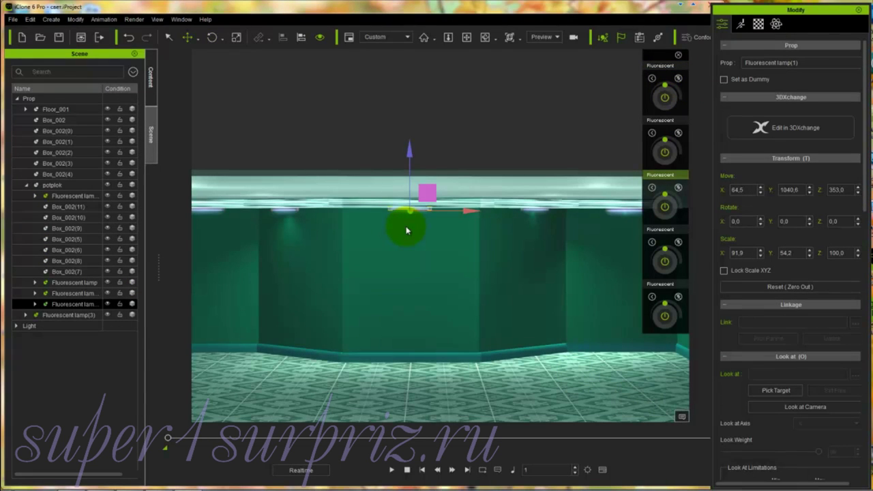
View the color and flash settings available for Fluorescent lamp(1) in the свет project.
left_click(651, 190)
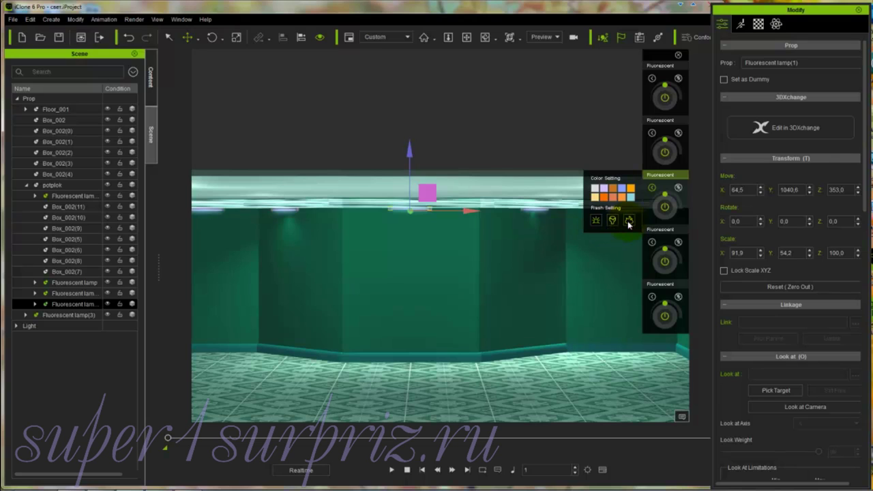
left_click(416, 238)
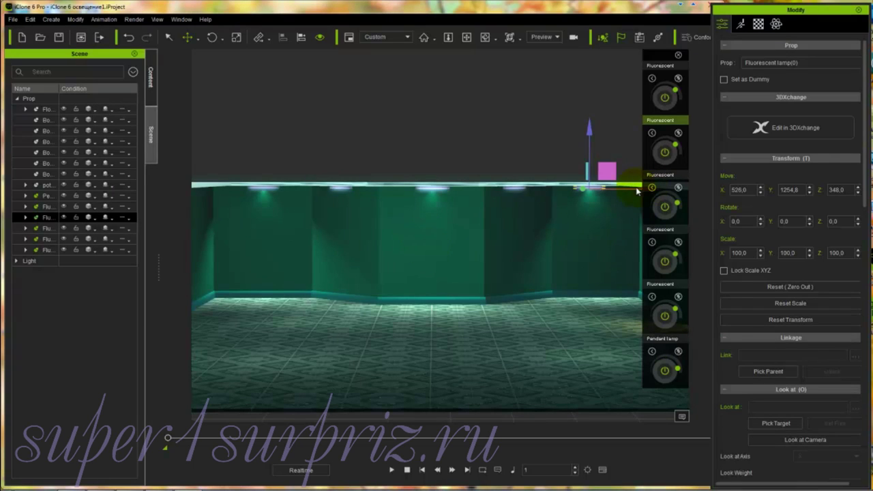
In the освещение1 project, turn on flashing for Fluorescent lamp(0) and play the timeline to preview the effect.
left_click(588, 187)
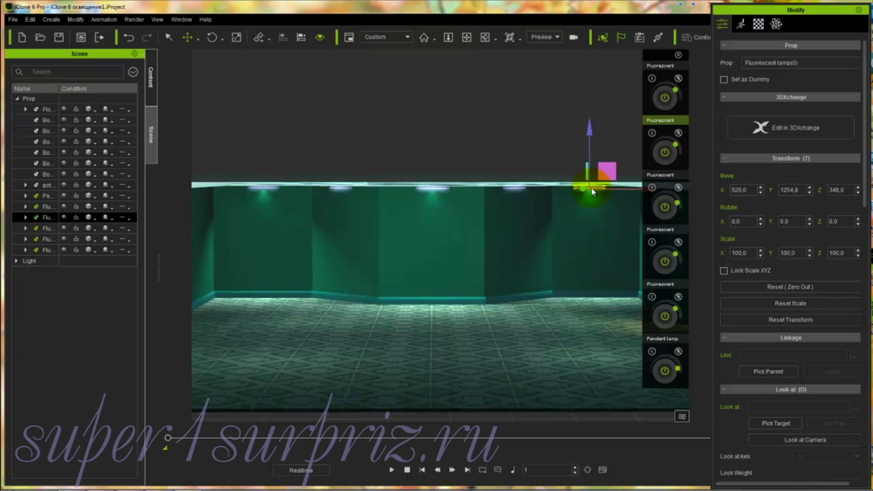
left_click(679, 133)
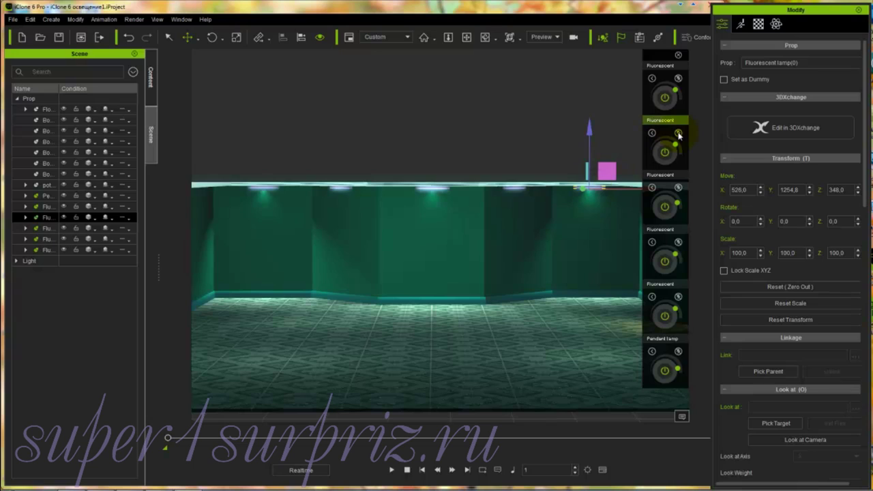
left_click(392, 470)
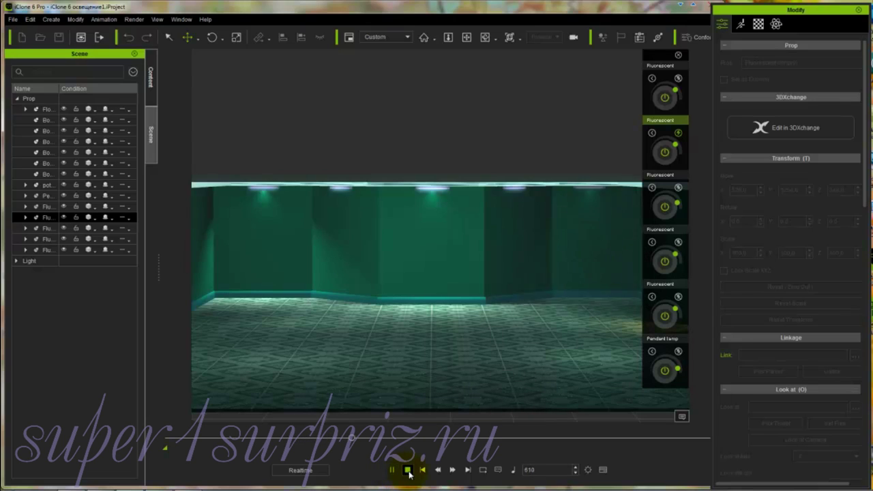
left_click(408, 470)
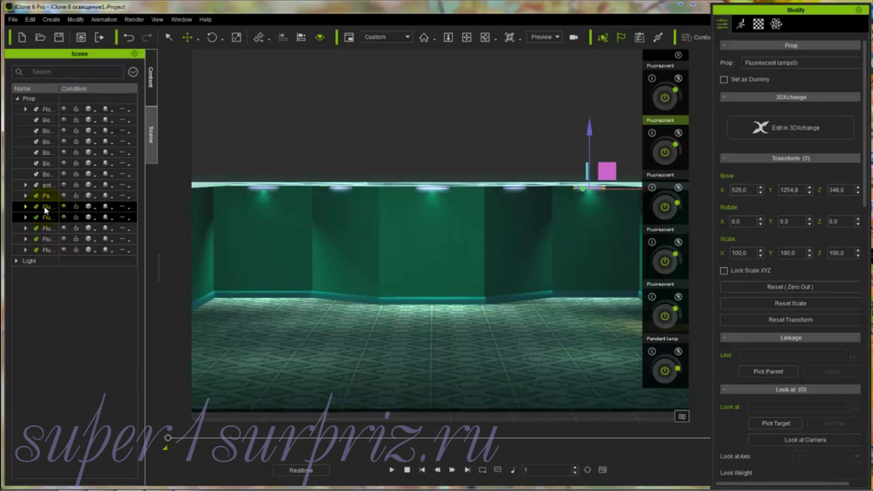
Switch off the Spot Lights inside the middle fluorescent lamp and Fluorescent lamp(0).
left_click(26, 206)
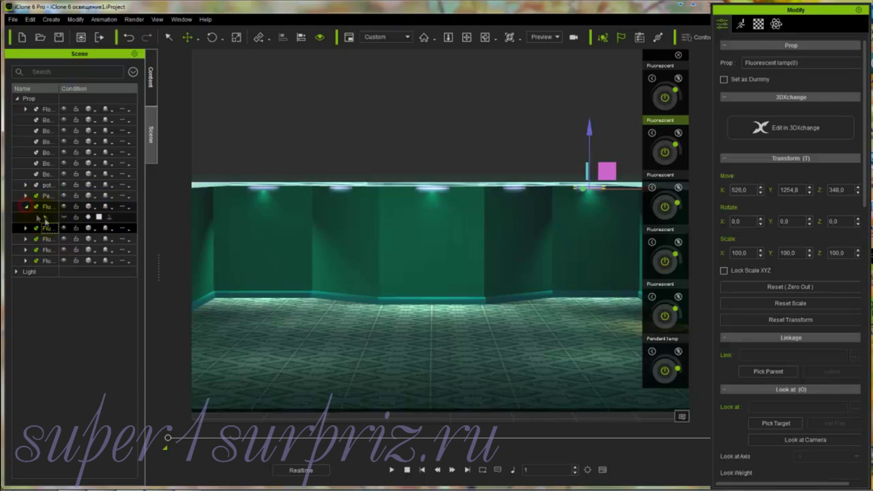
left_click(88, 218)
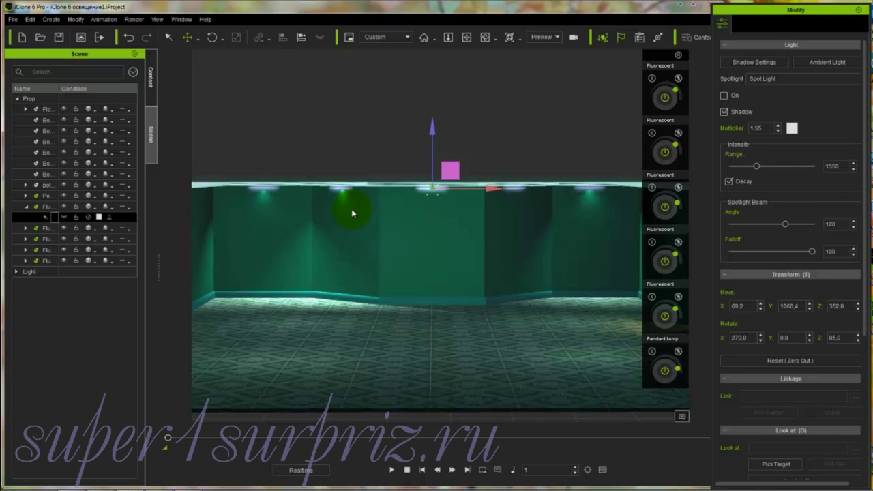
left_click(26, 228)
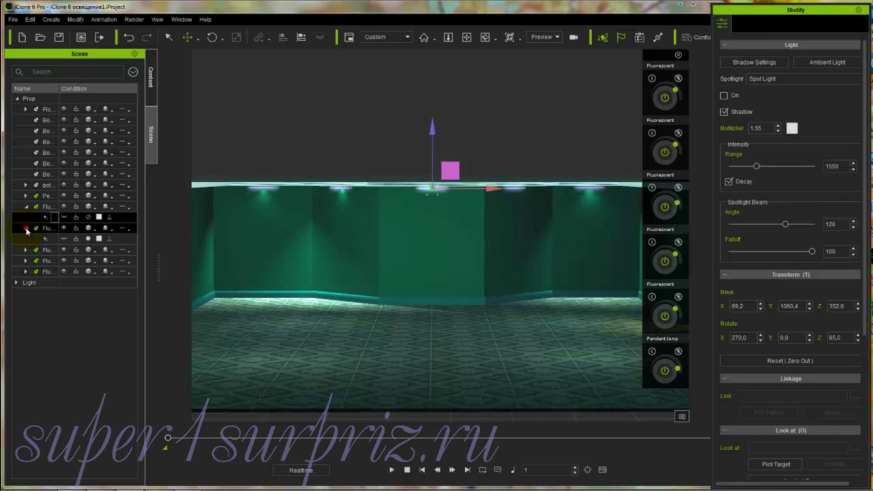
left_click(90, 239)
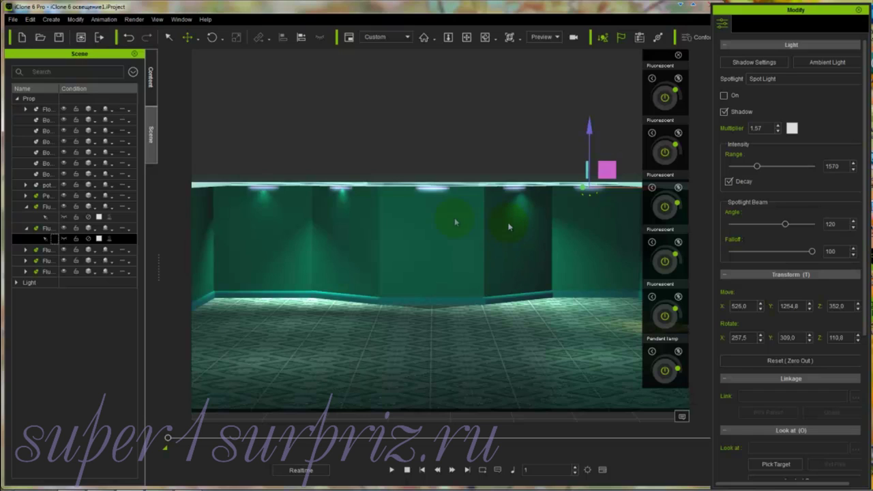
Switch the Spot Lights of both lamps back on and collapse their entries in the scene list.
left_click(97, 262)
left_click(88, 238)
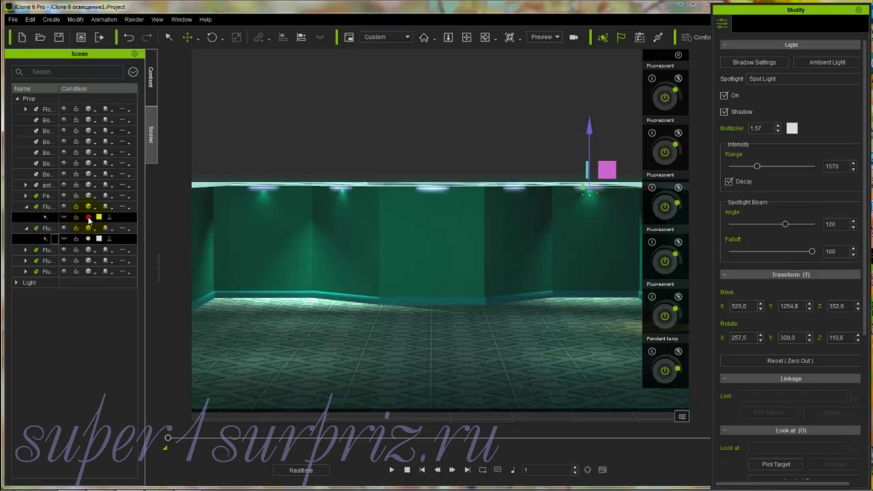
left_click(88, 217)
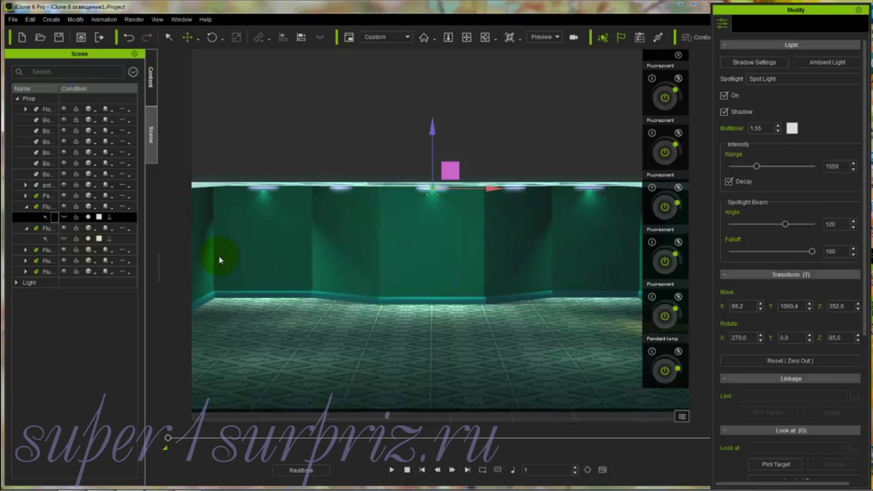
left_click(26, 228)
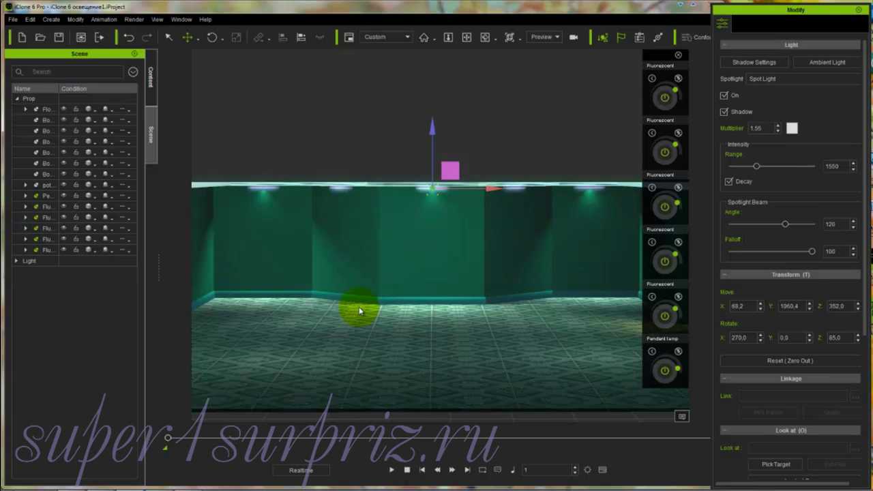